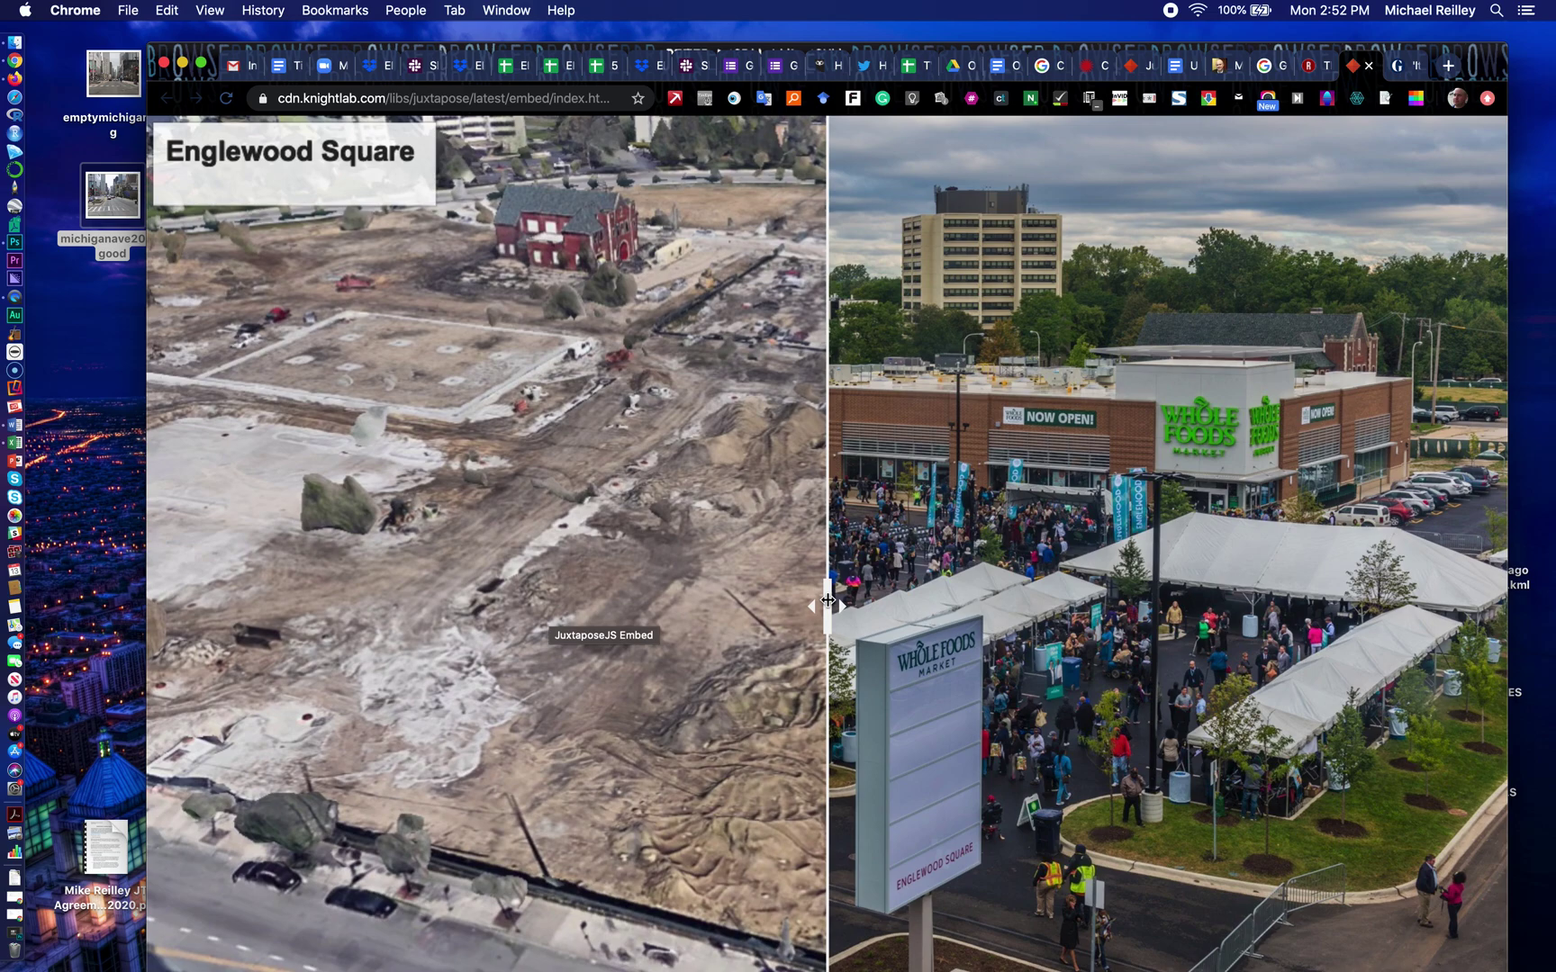
# Step: Compare the before and after views of Englewood Square by sliding the divider both ways
pyautogui.moveTo(827, 600); pyautogui.dragTo(1384, 720)
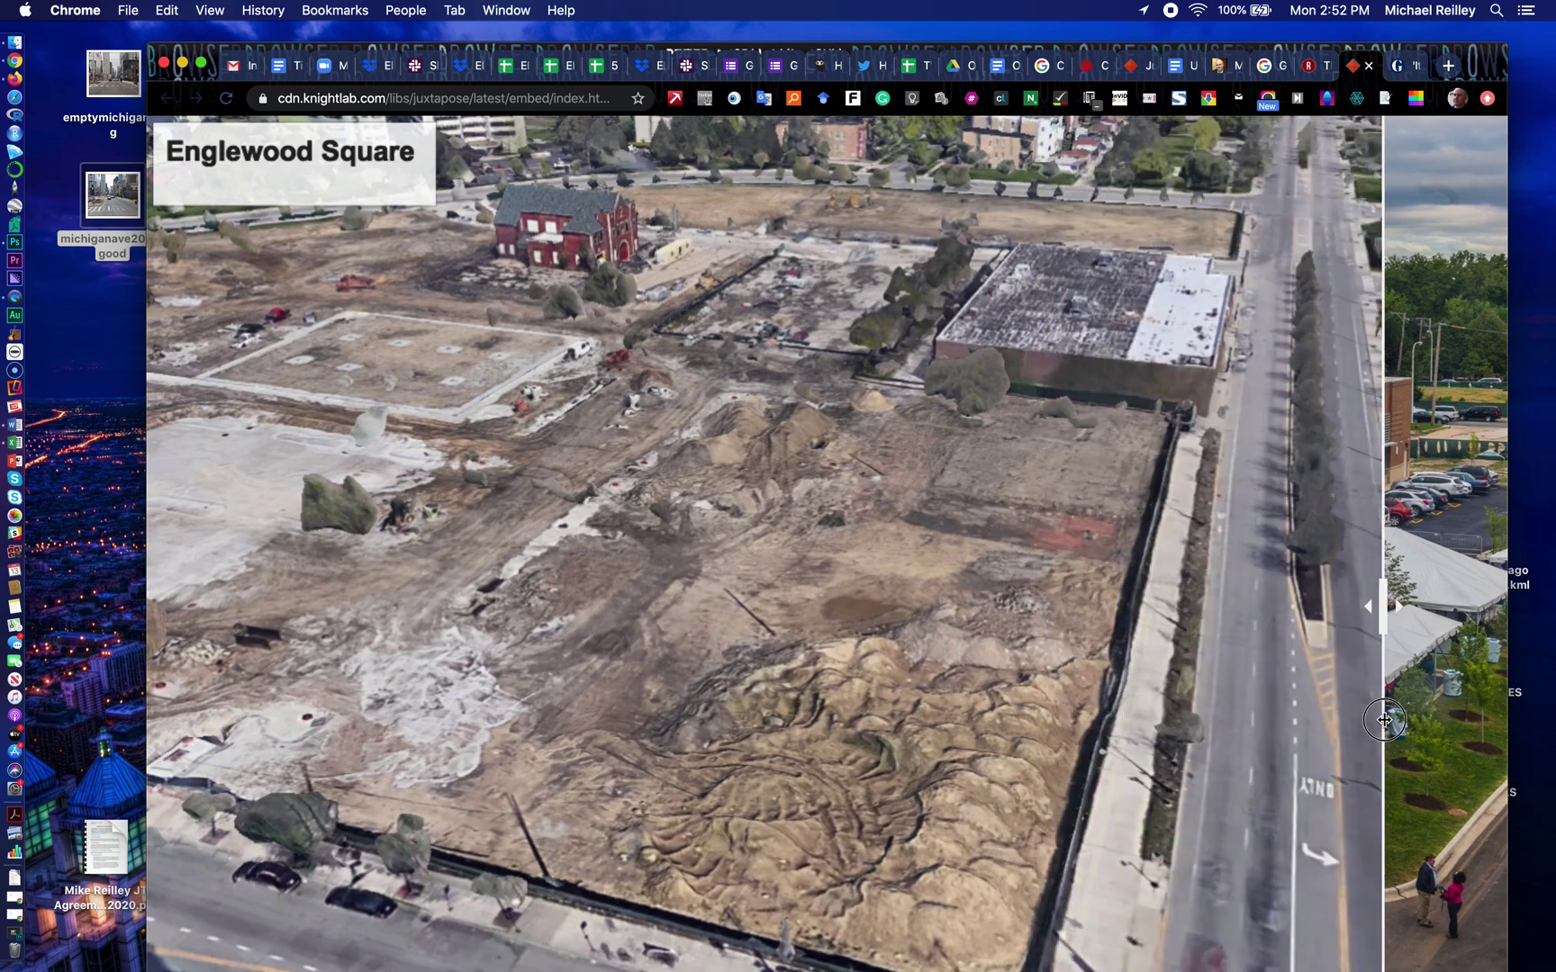
pyautogui.moveTo(1384, 721); pyautogui.dragTo(968, 799)
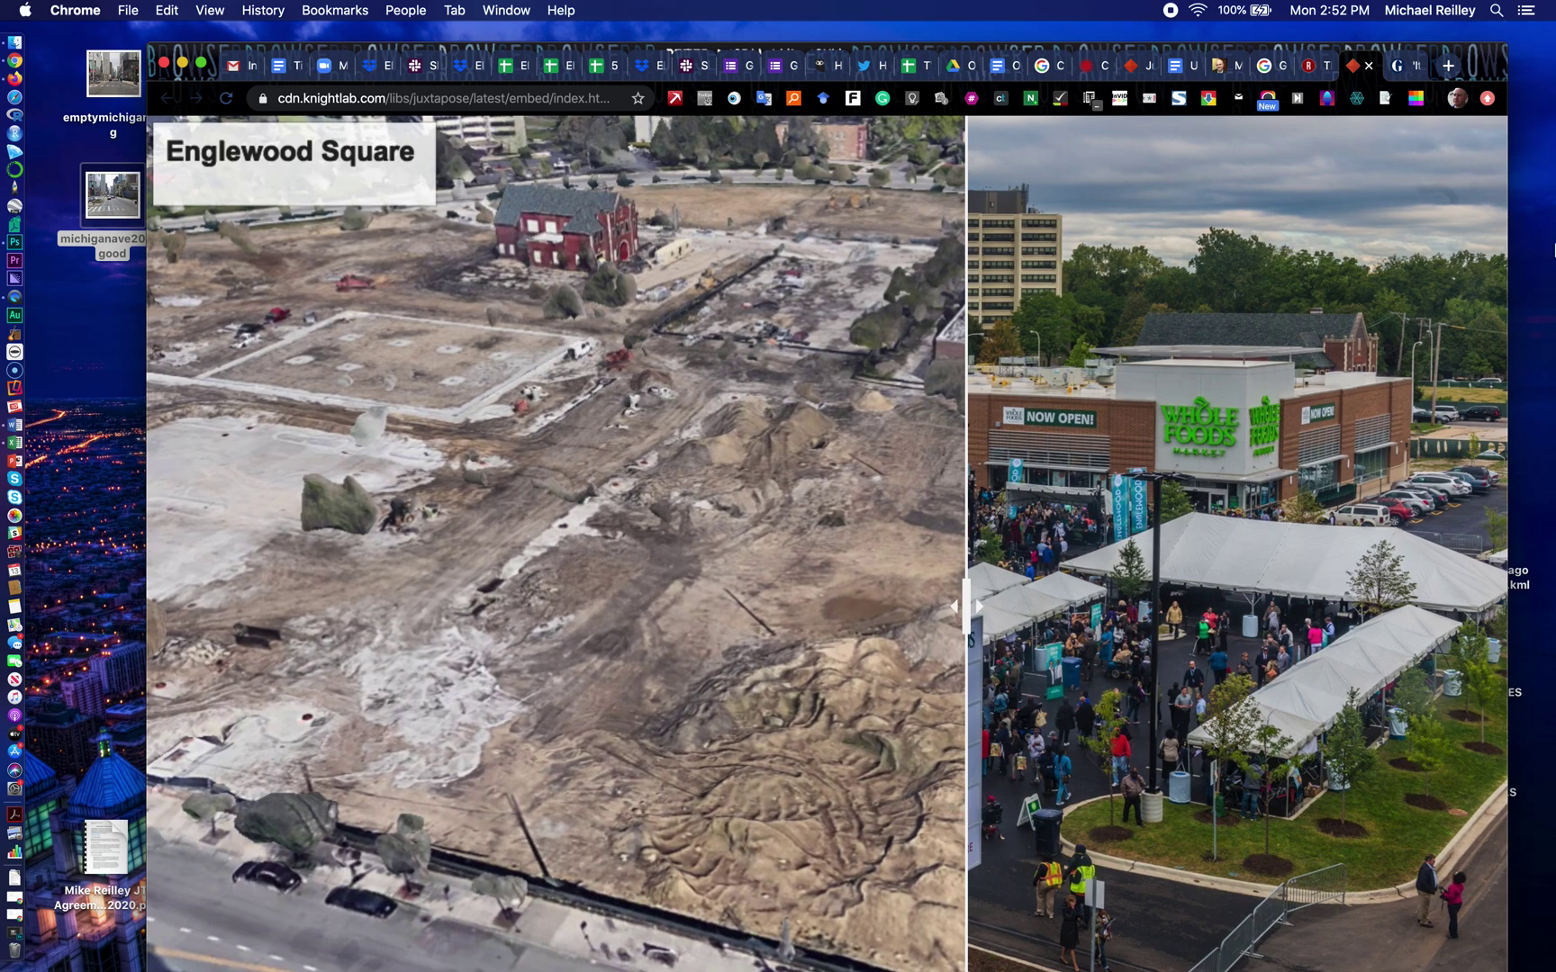
# Step: Accept the privacy notice on the Guardian air pollution article and try its New Delhi river comparison slider
pyautogui.click(1399, 67)
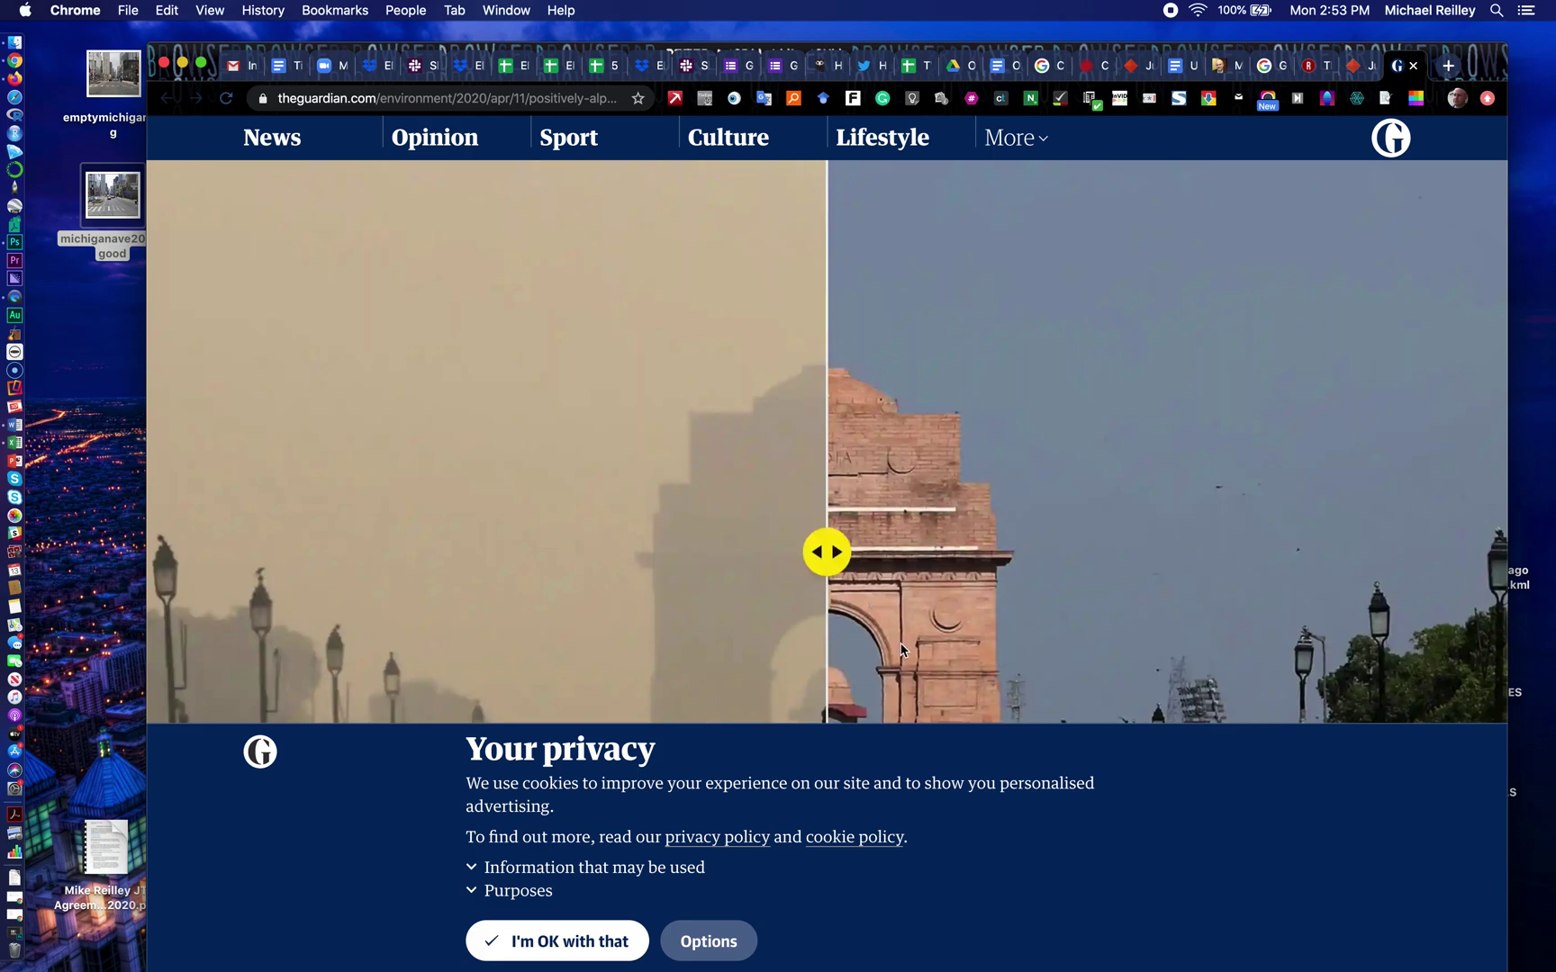
pyautogui.scroll(-10, 902, 649)
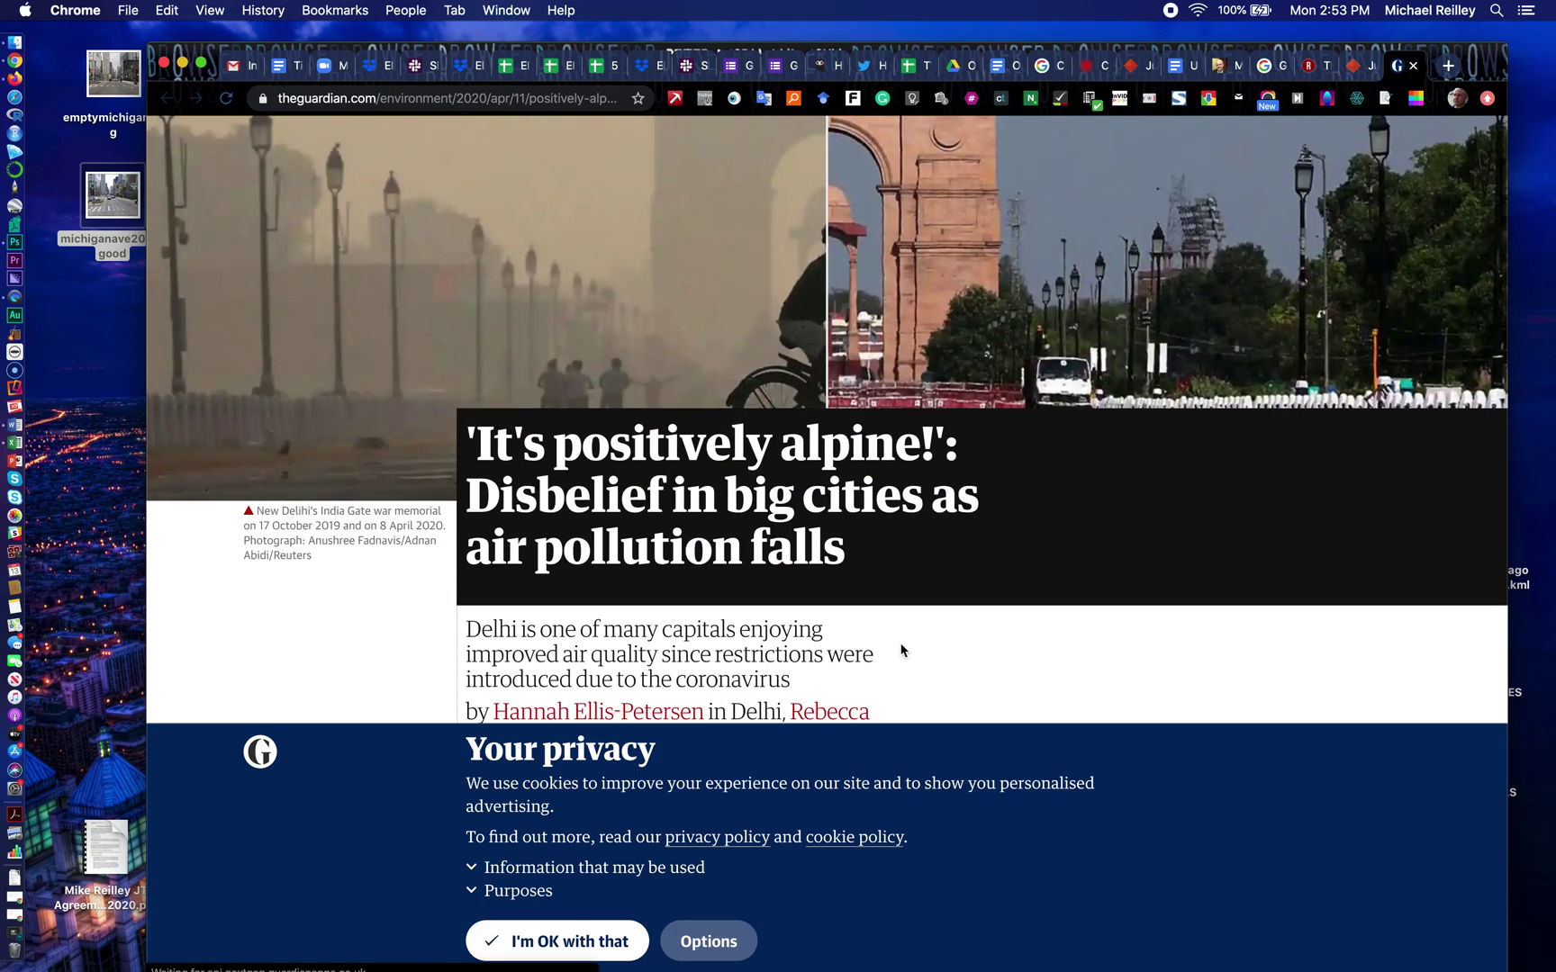
pyautogui.scroll(-10, 902, 649)
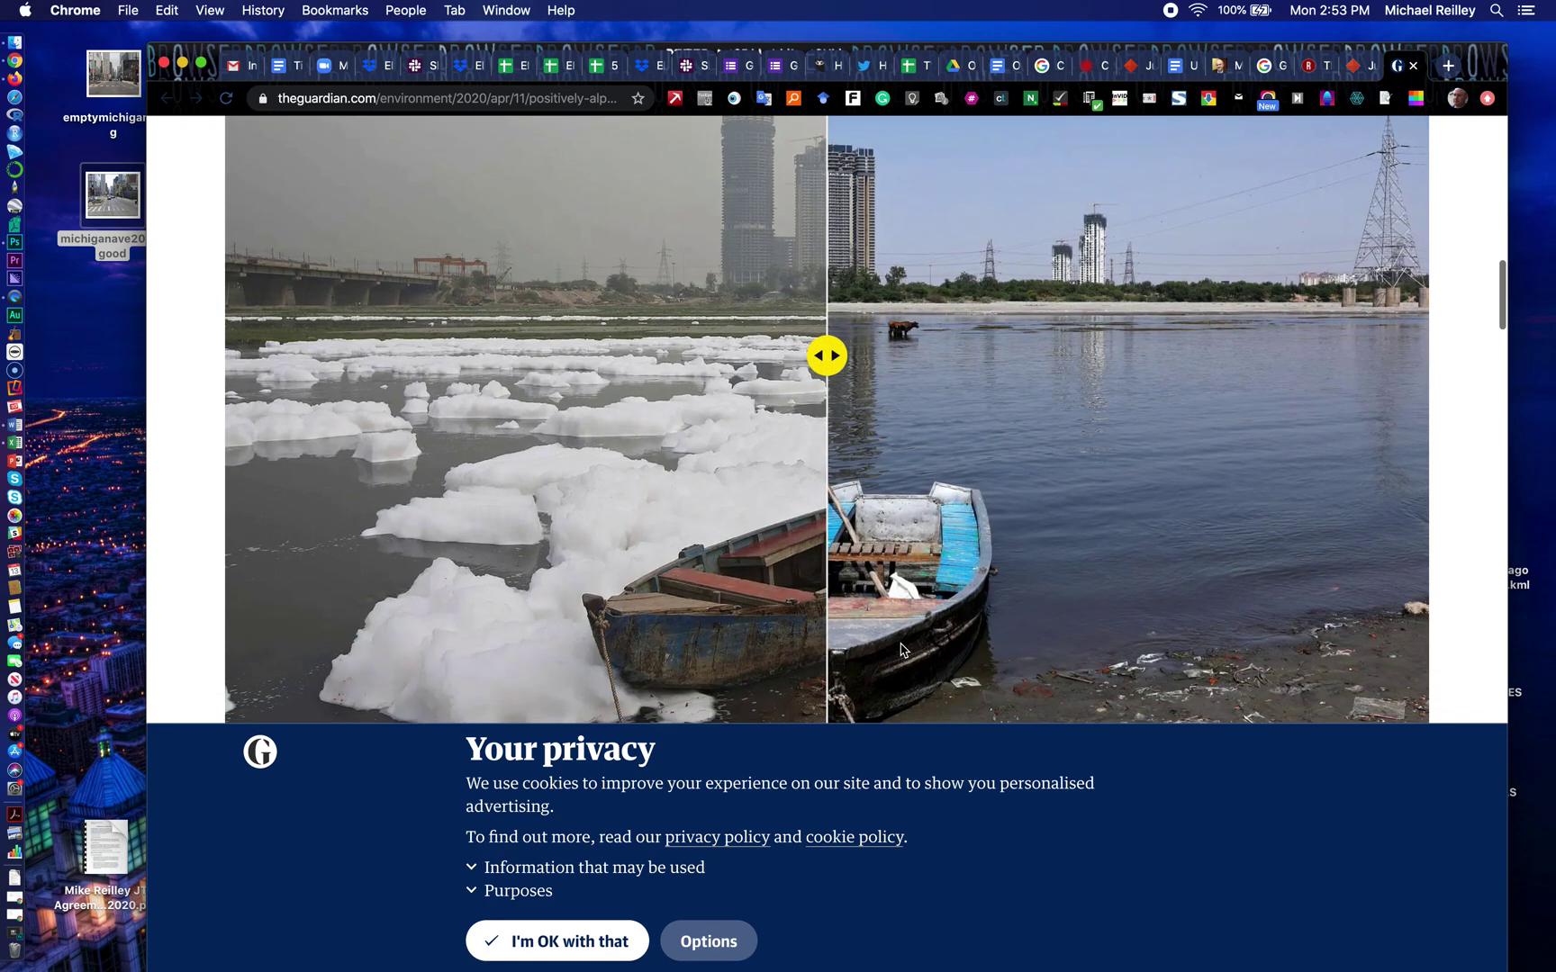
pyautogui.scroll(3, 835, 361)
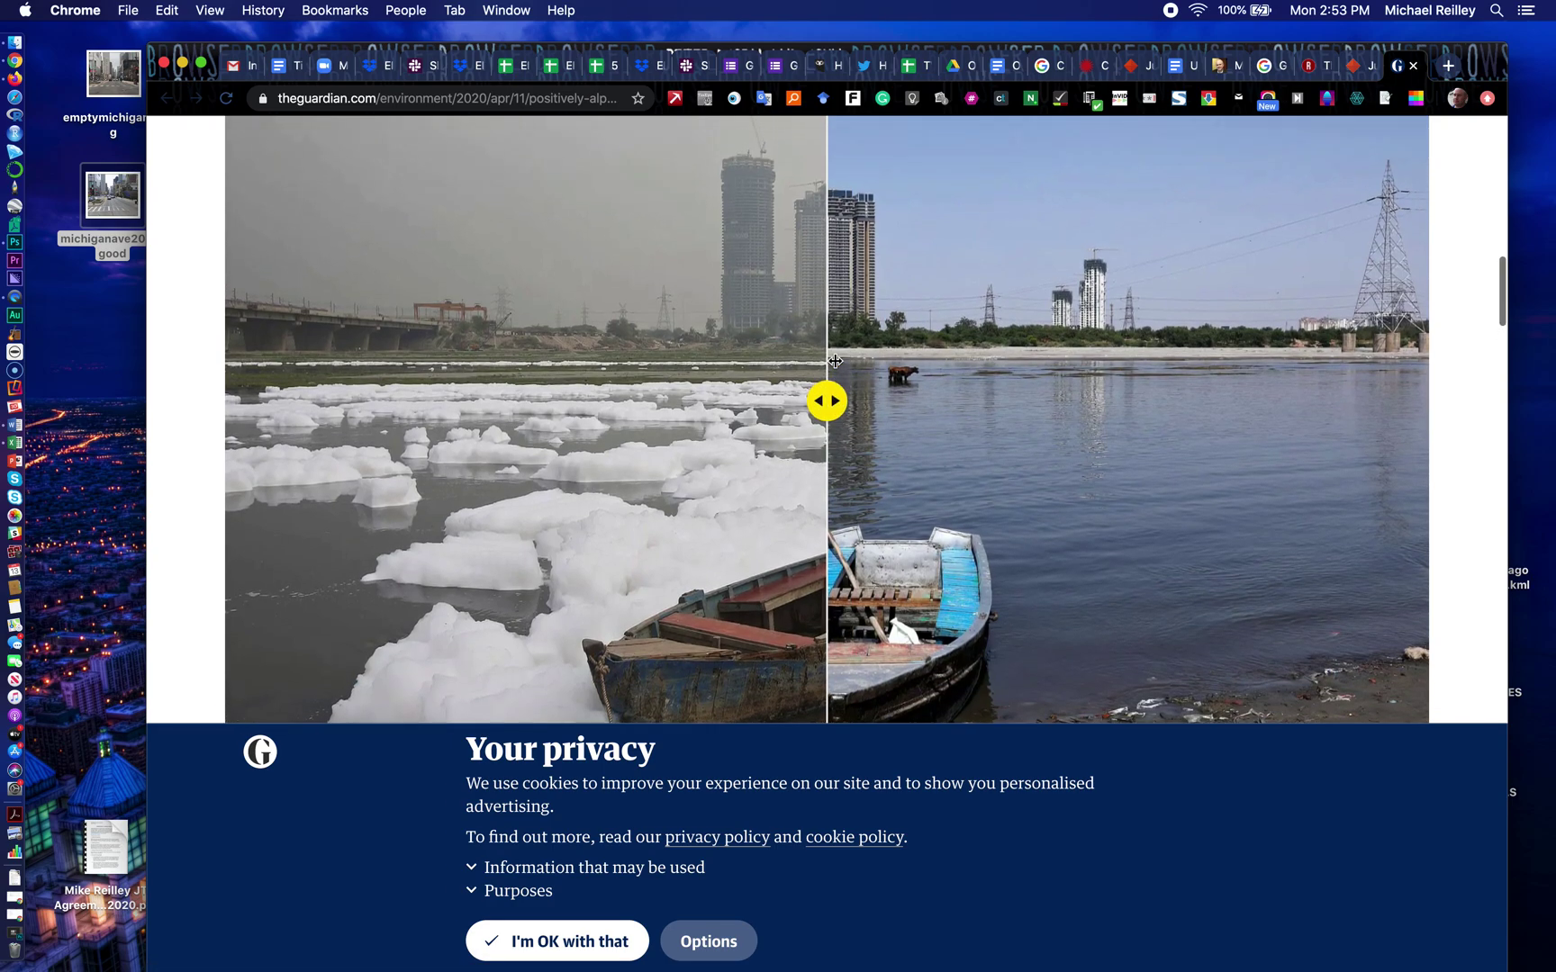
pyautogui.scroll(3, 834, 362)
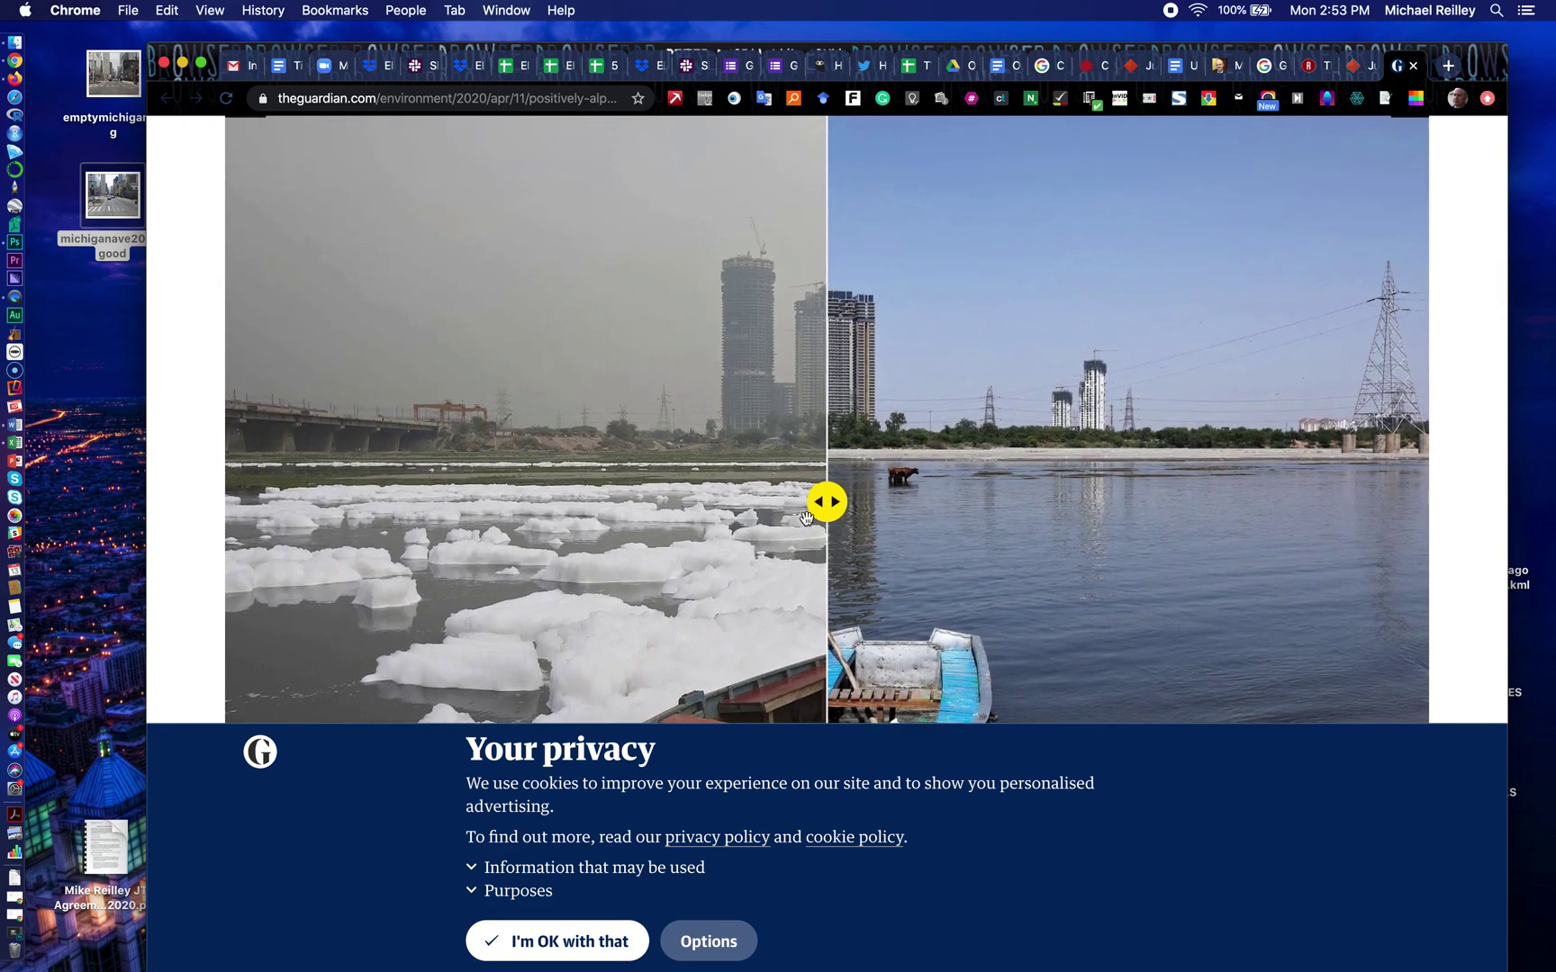
pyautogui.click(835, 510)
pyautogui.click(602, 942)
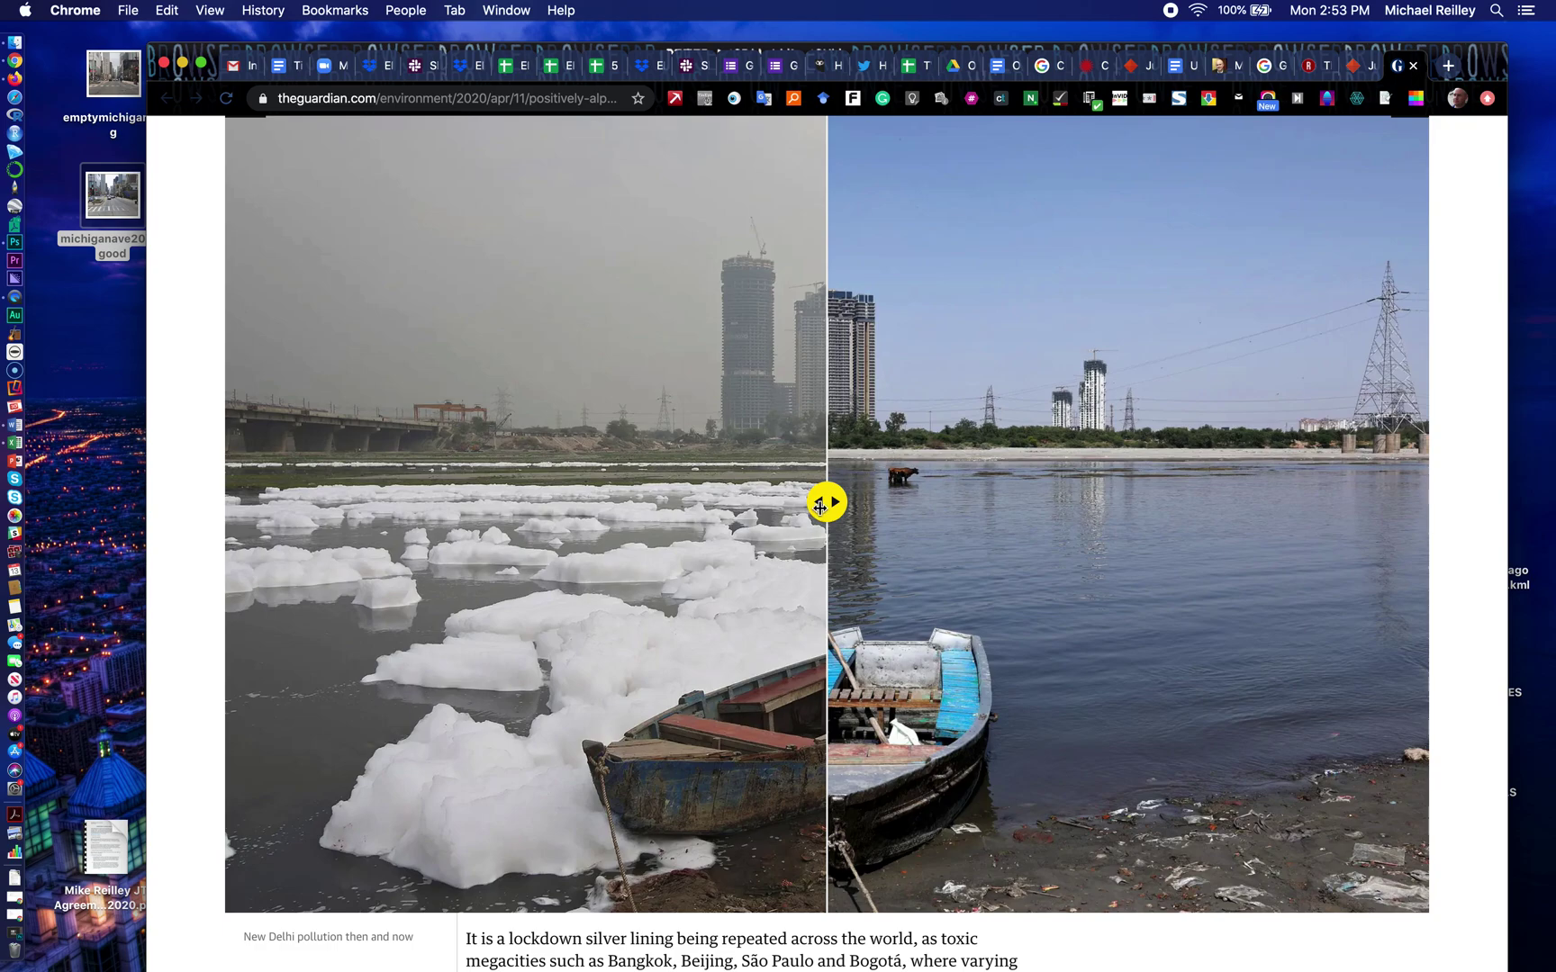
pyautogui.moveTo(824, 504); pyautogui.dragTo(866, 553)
# Step: Examine the article's then-and-now sliders of India Gate and the hazy city skyline, and return to its beginning
pyautogui.scroll(-15, 1023, 707)
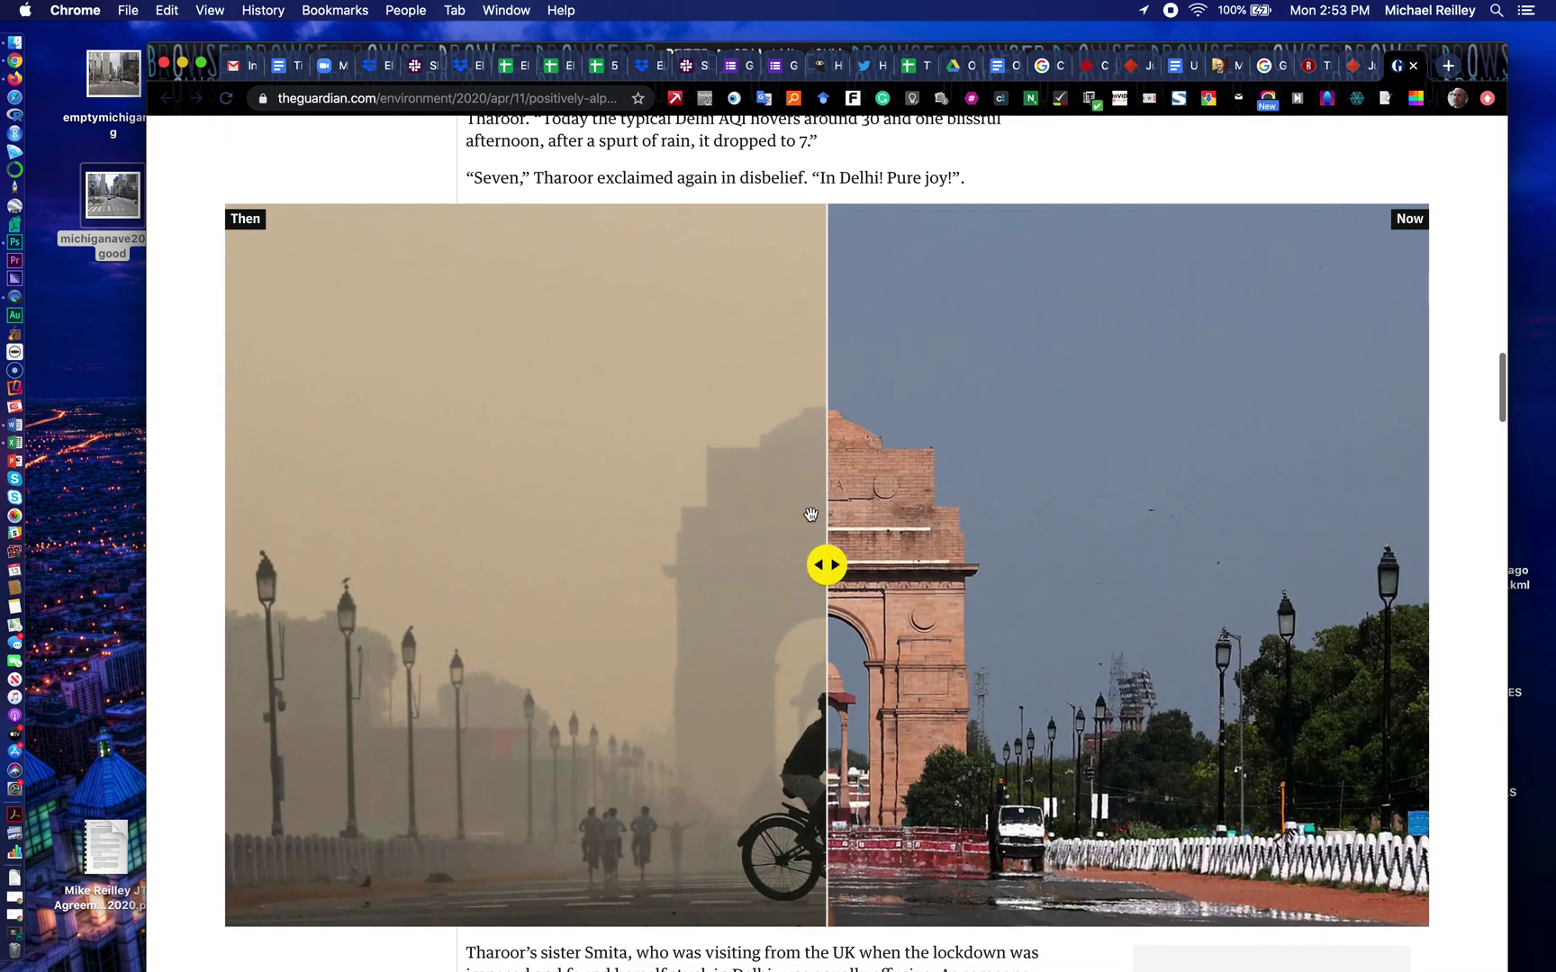
pyautogui.moveTo(827, 563)
pyautogui.mouseDown()
pyautogui.moveTo(1203, 563)
pyautogui.moveTo(448, 563)
pyautogui.moveTo(844, 564)
pyautogui.mouseUp()
pyautogui.scroll(-20, 844, 565)
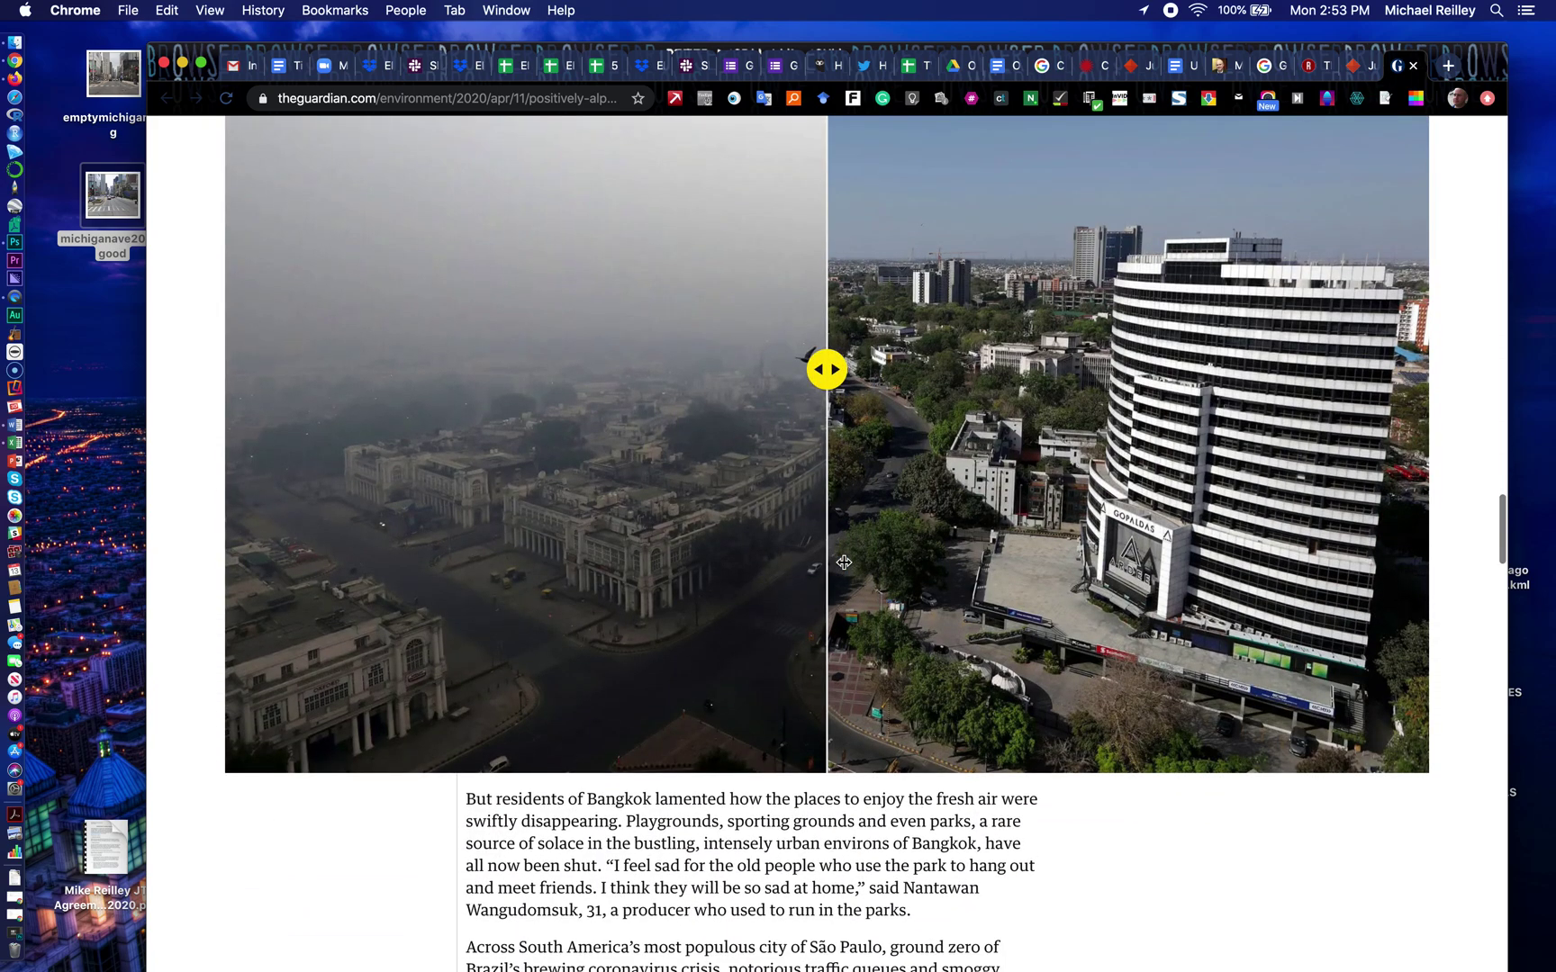
pyautogui.scroll(3, 844, 563)
pyautogui.moveTo(831, 491); pyautogui.dragTo(834, 527)
pyautogui.scroll(2, 836, 517)
pyautogui.scroll(20, 835, 517)
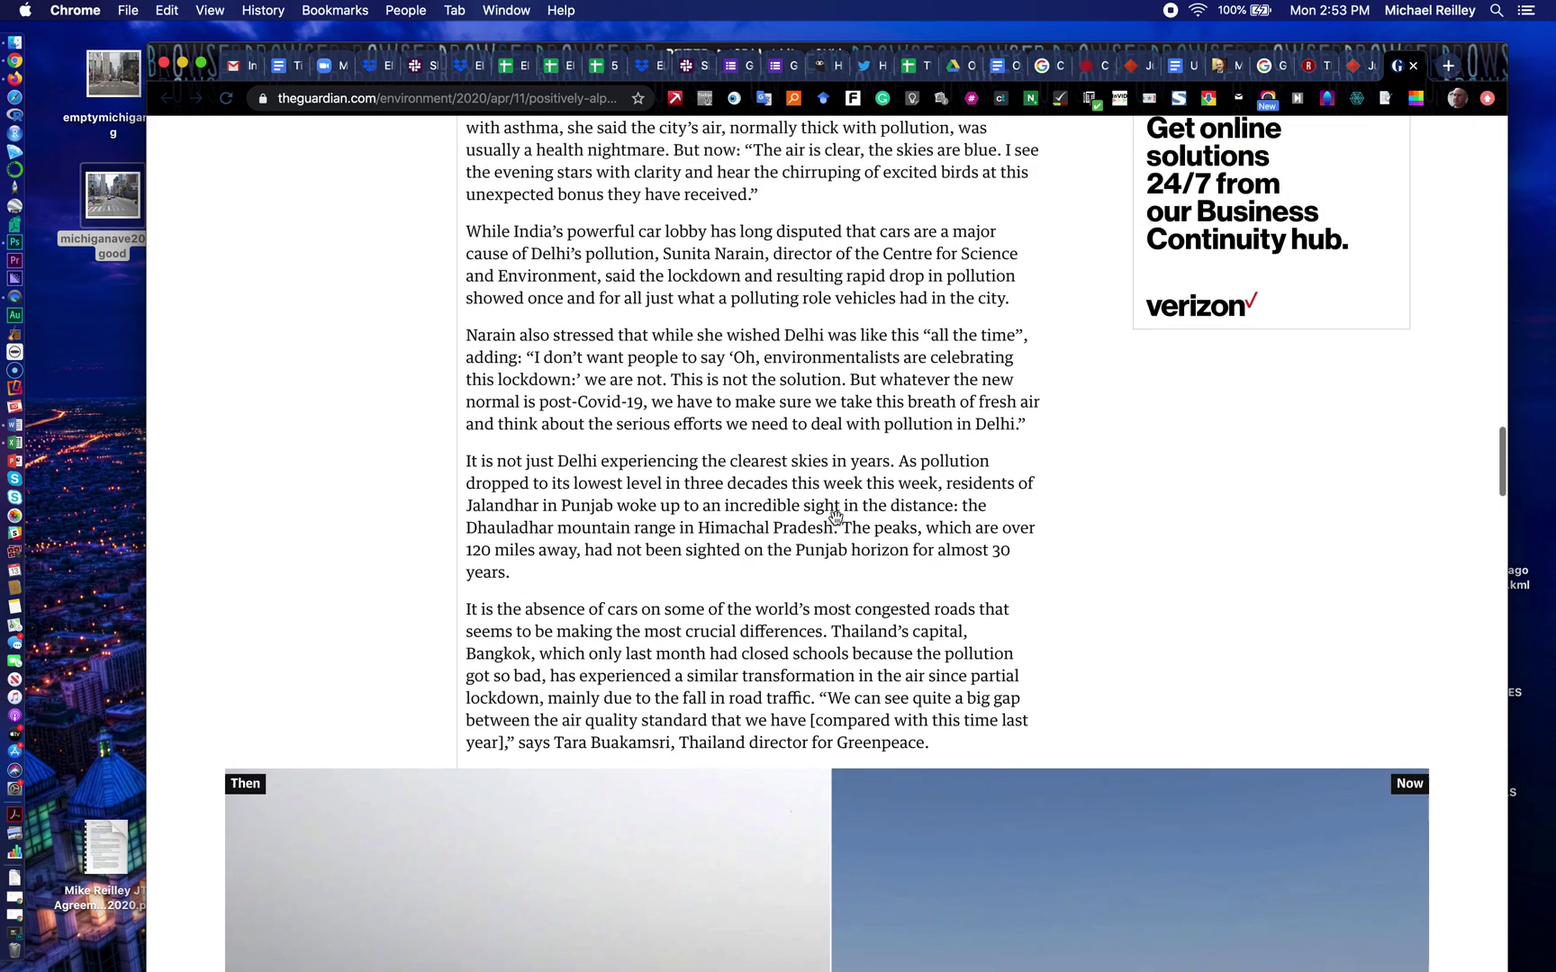
pyautogui.scroll(15, 835, 518)
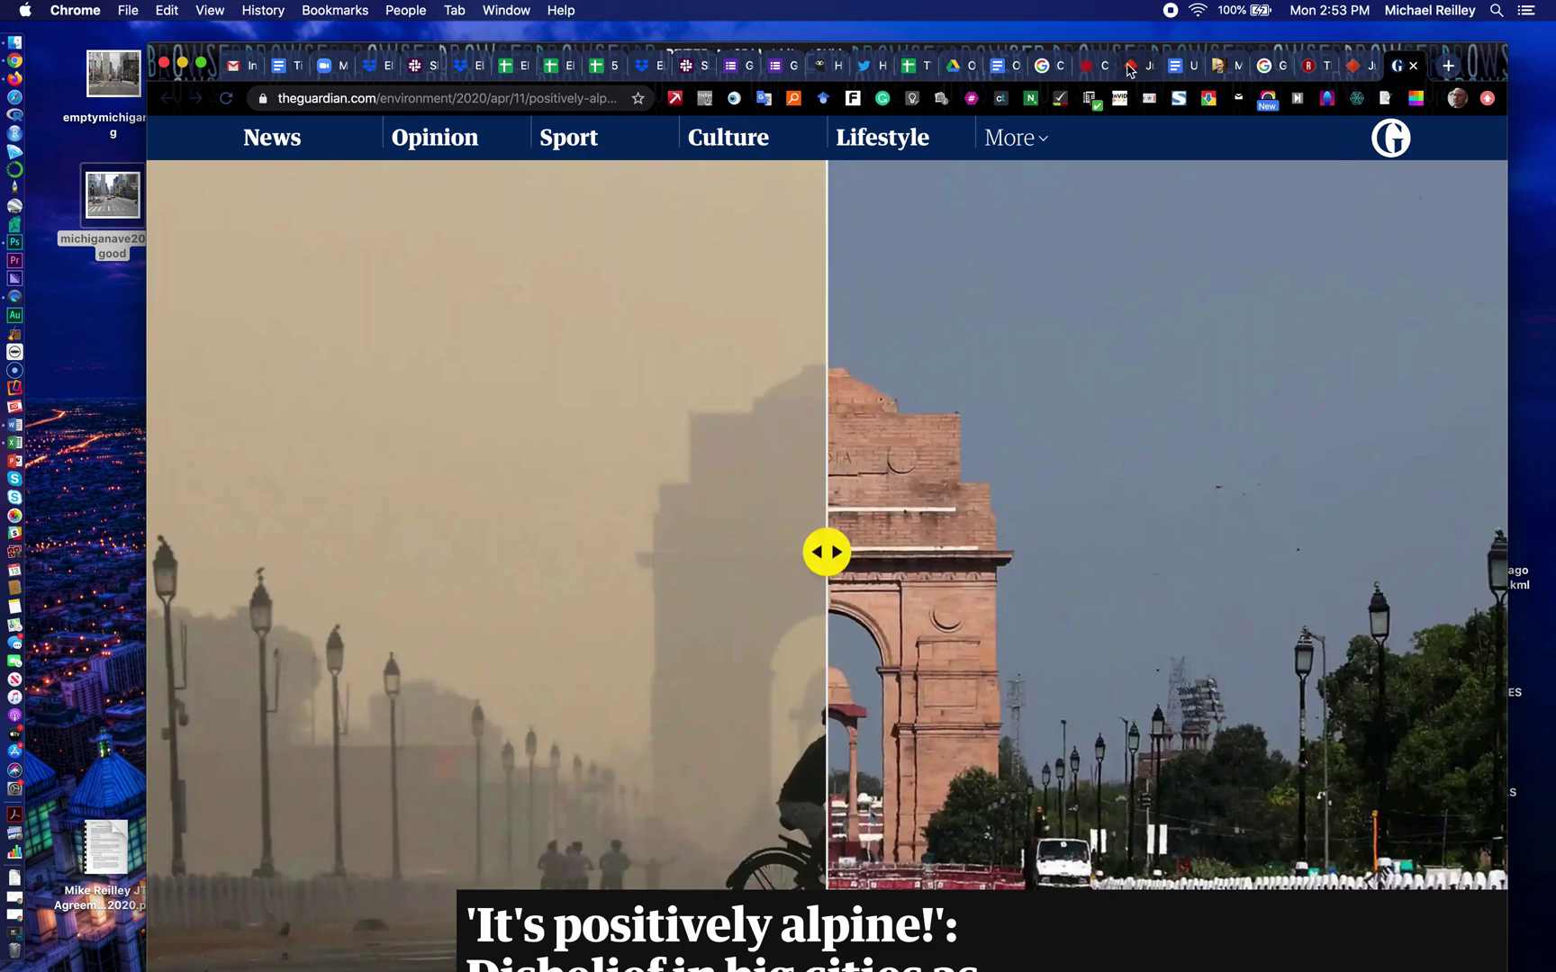
# Step: Switch to the Juxtapose homepage and try the Apr. 2005 and Nov. 2013 satellite comparison slider
pyautogui.click(1150, 69)
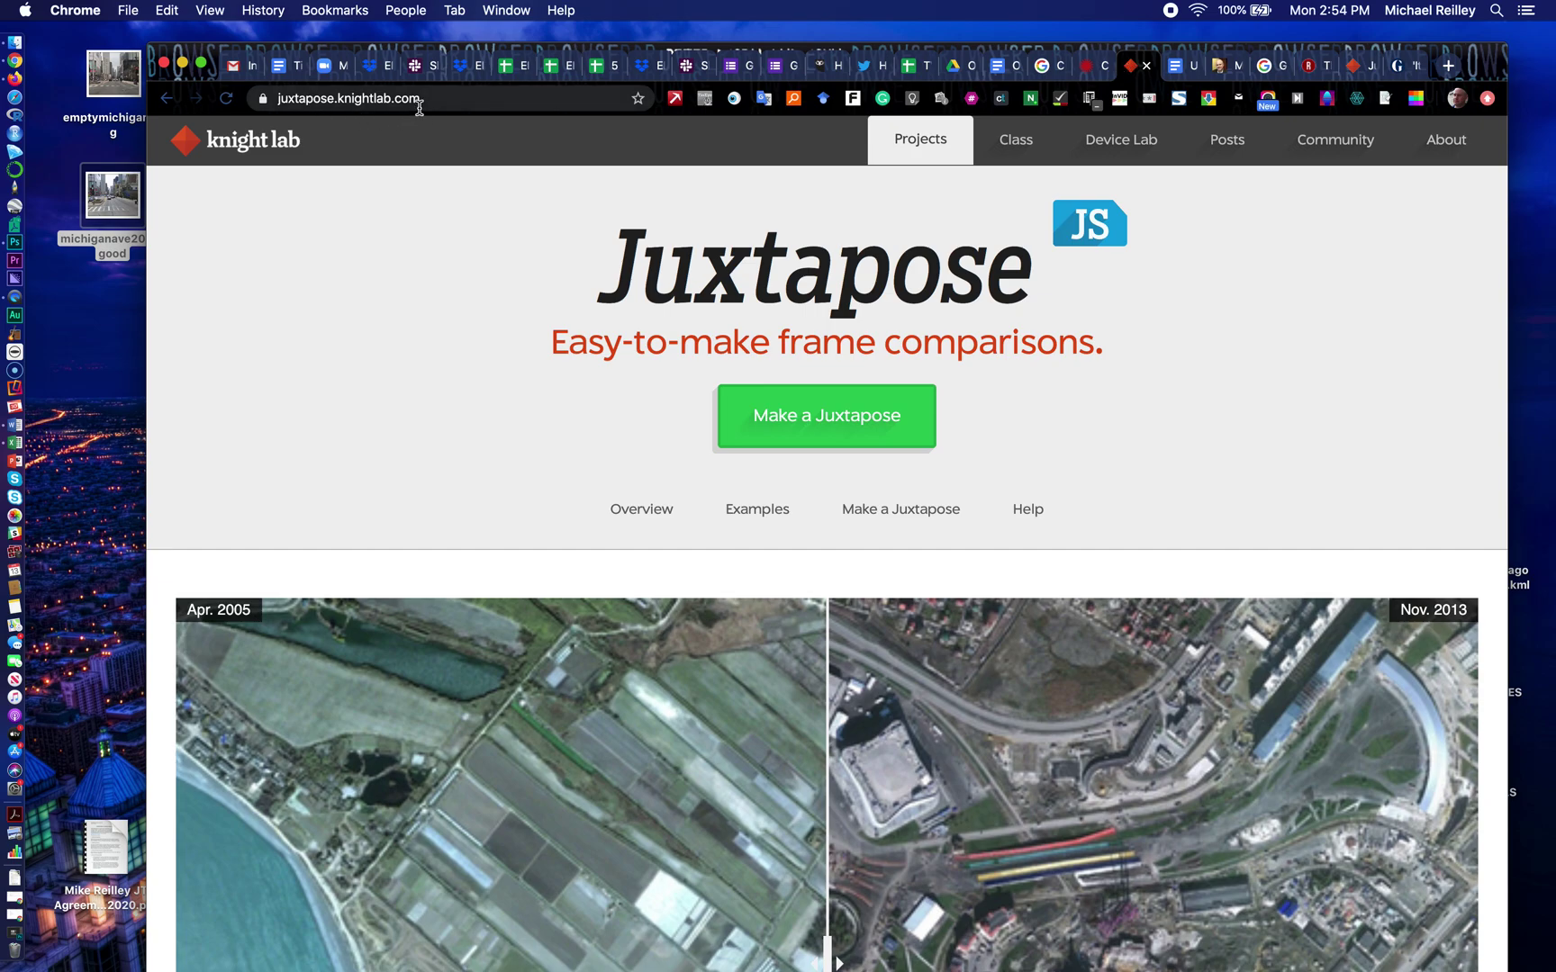
pyautogui.scroll(-5, 603, 412)
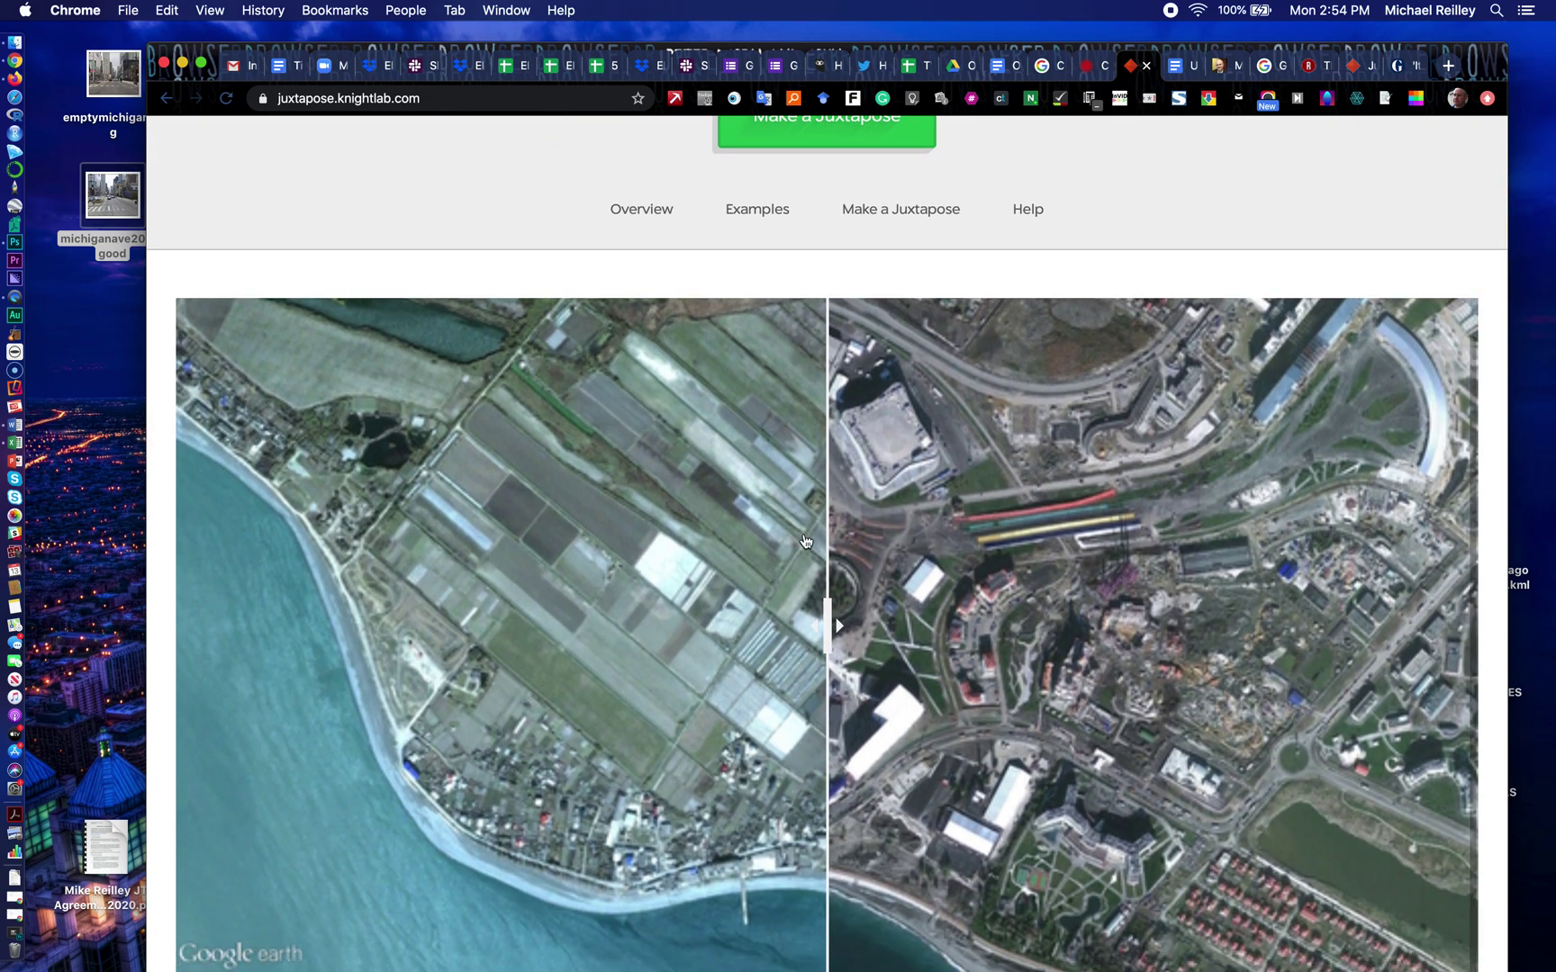
pyautogui.moveTo(829, 626); pyautogui.dragTo(875, 628)
# Step: View the desktop photos emptymichigan.jpg and michiganave2018-good in Preview and close each one
pyautogui.doubleClick(108, 79)
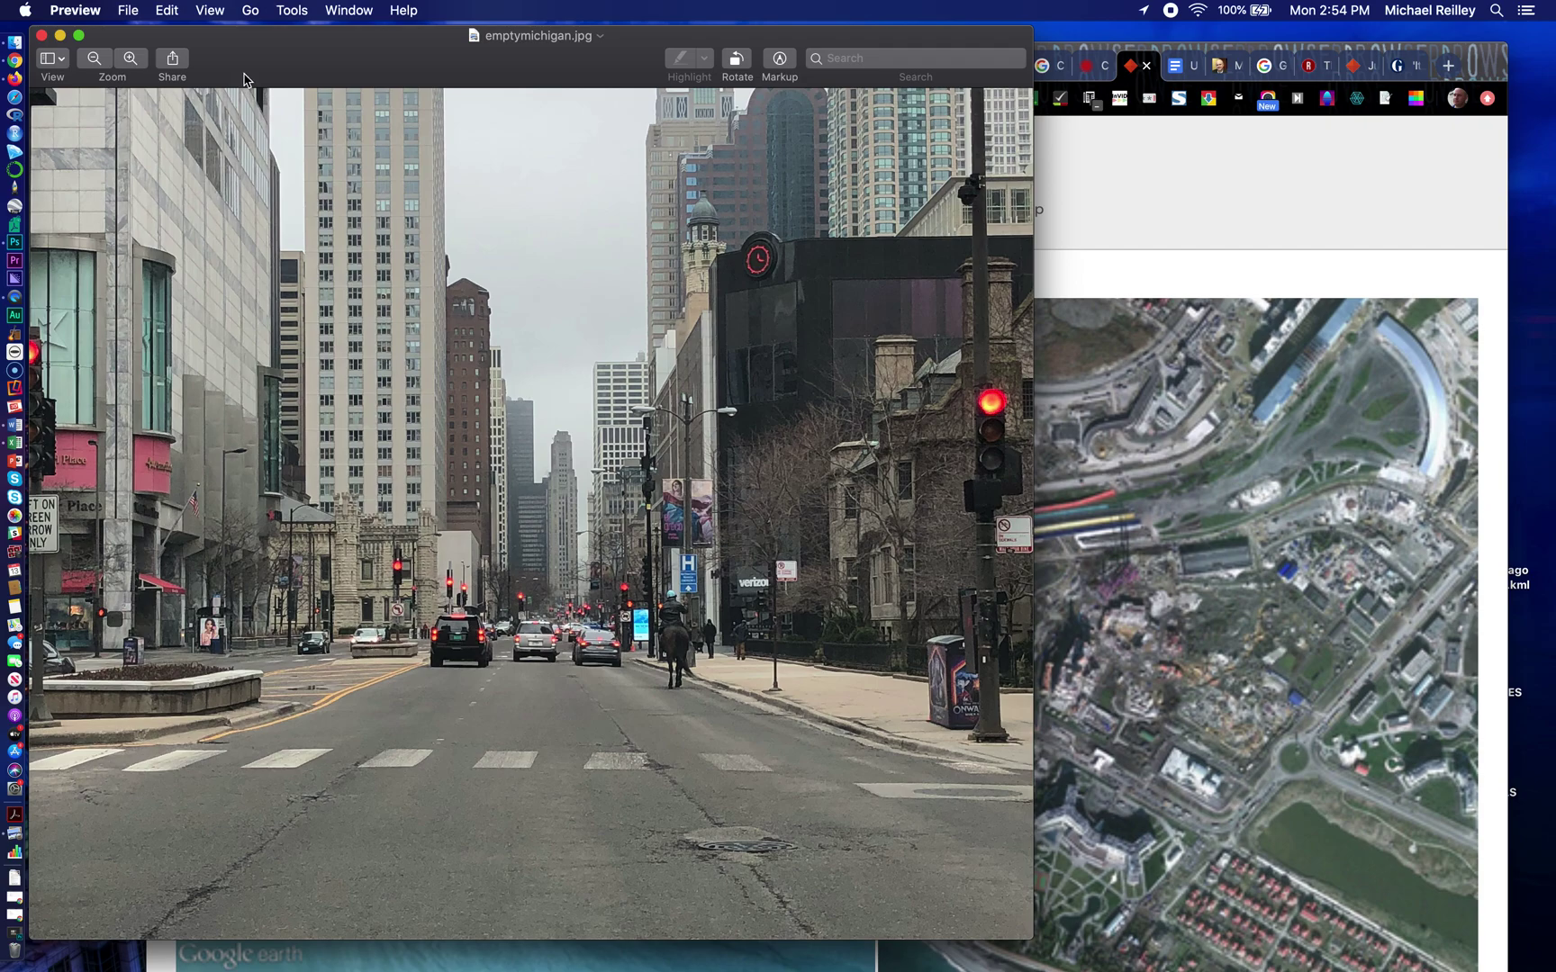
pyautogui.click(42, 35)
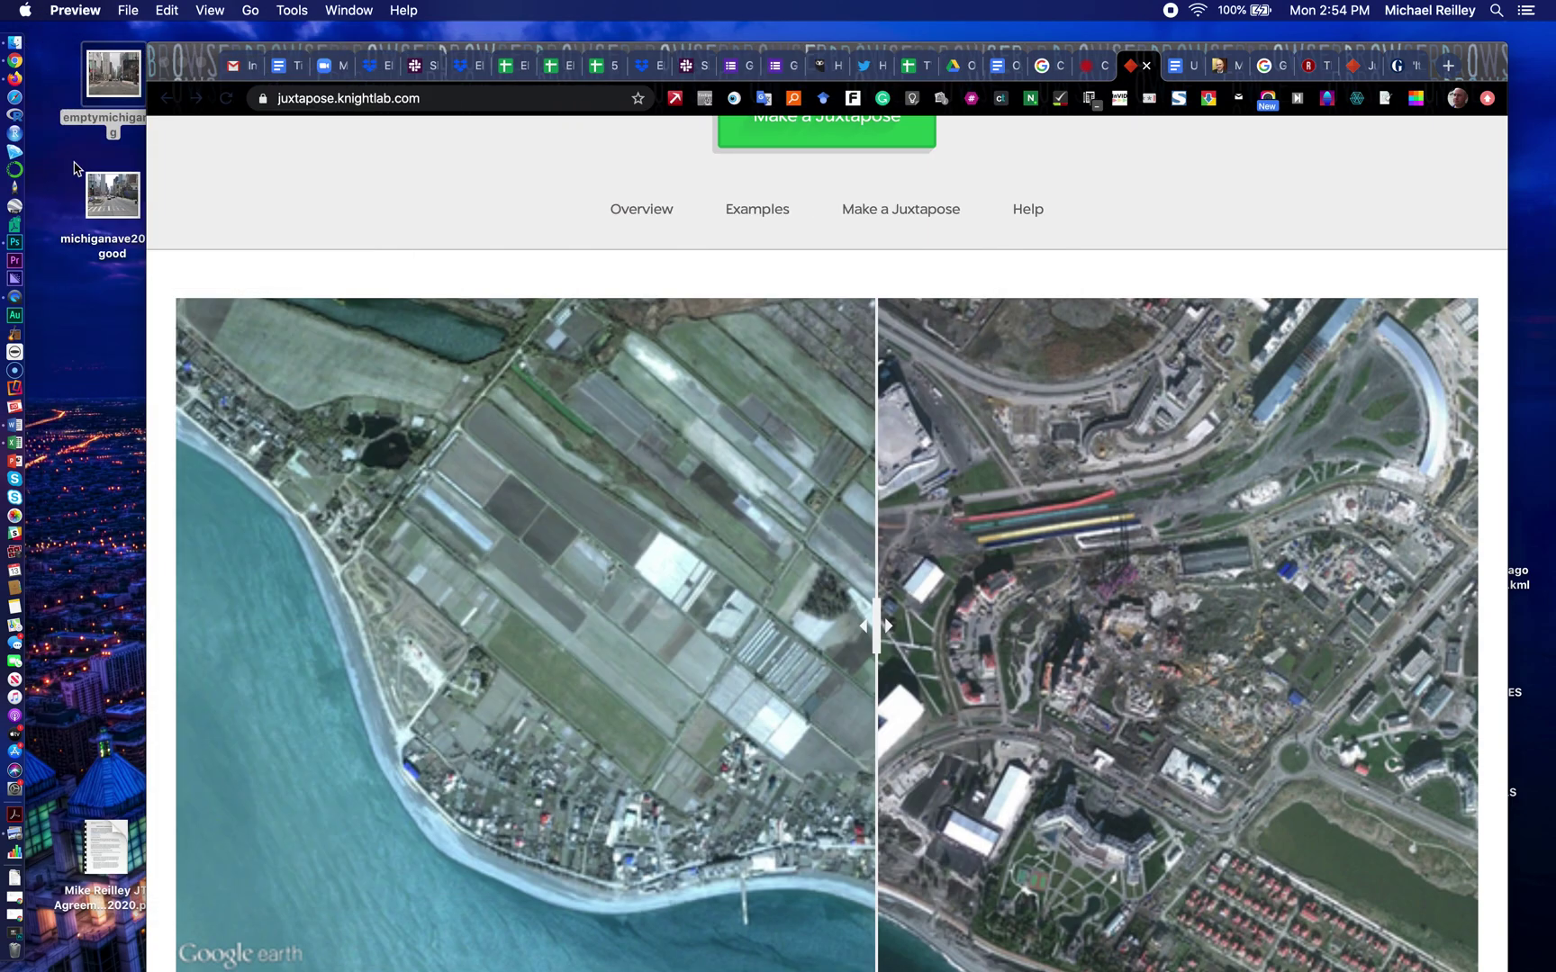
pyautogui.doubleClick(109, 206)
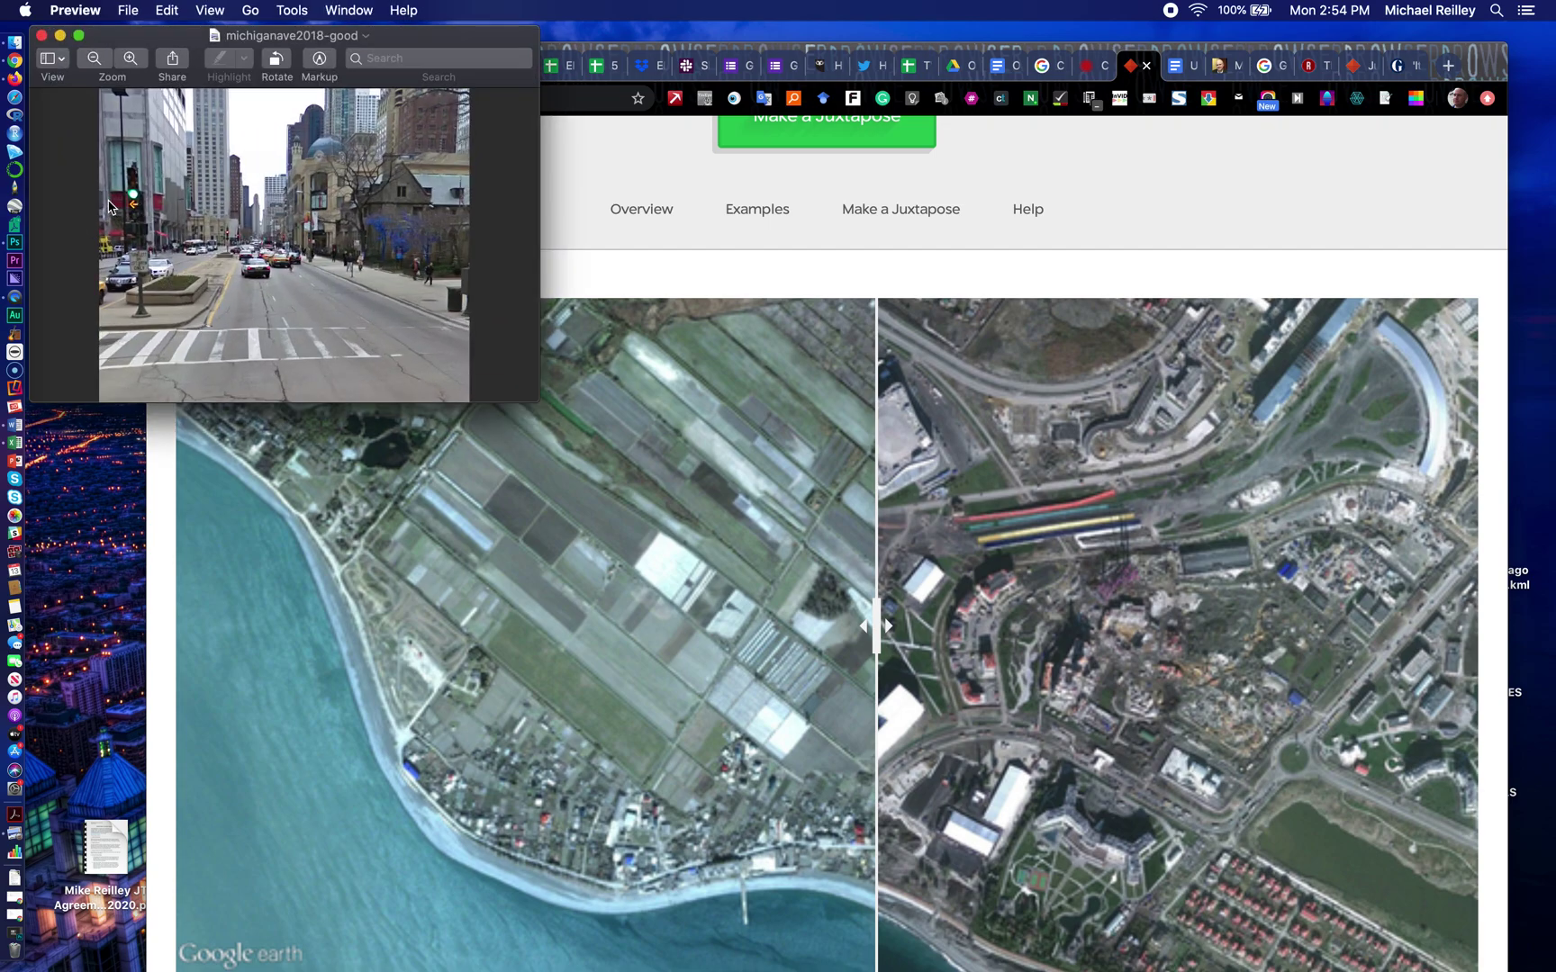
pyautogui.moveTo(531, 396); pyautogui.dragTo(1028, 809)
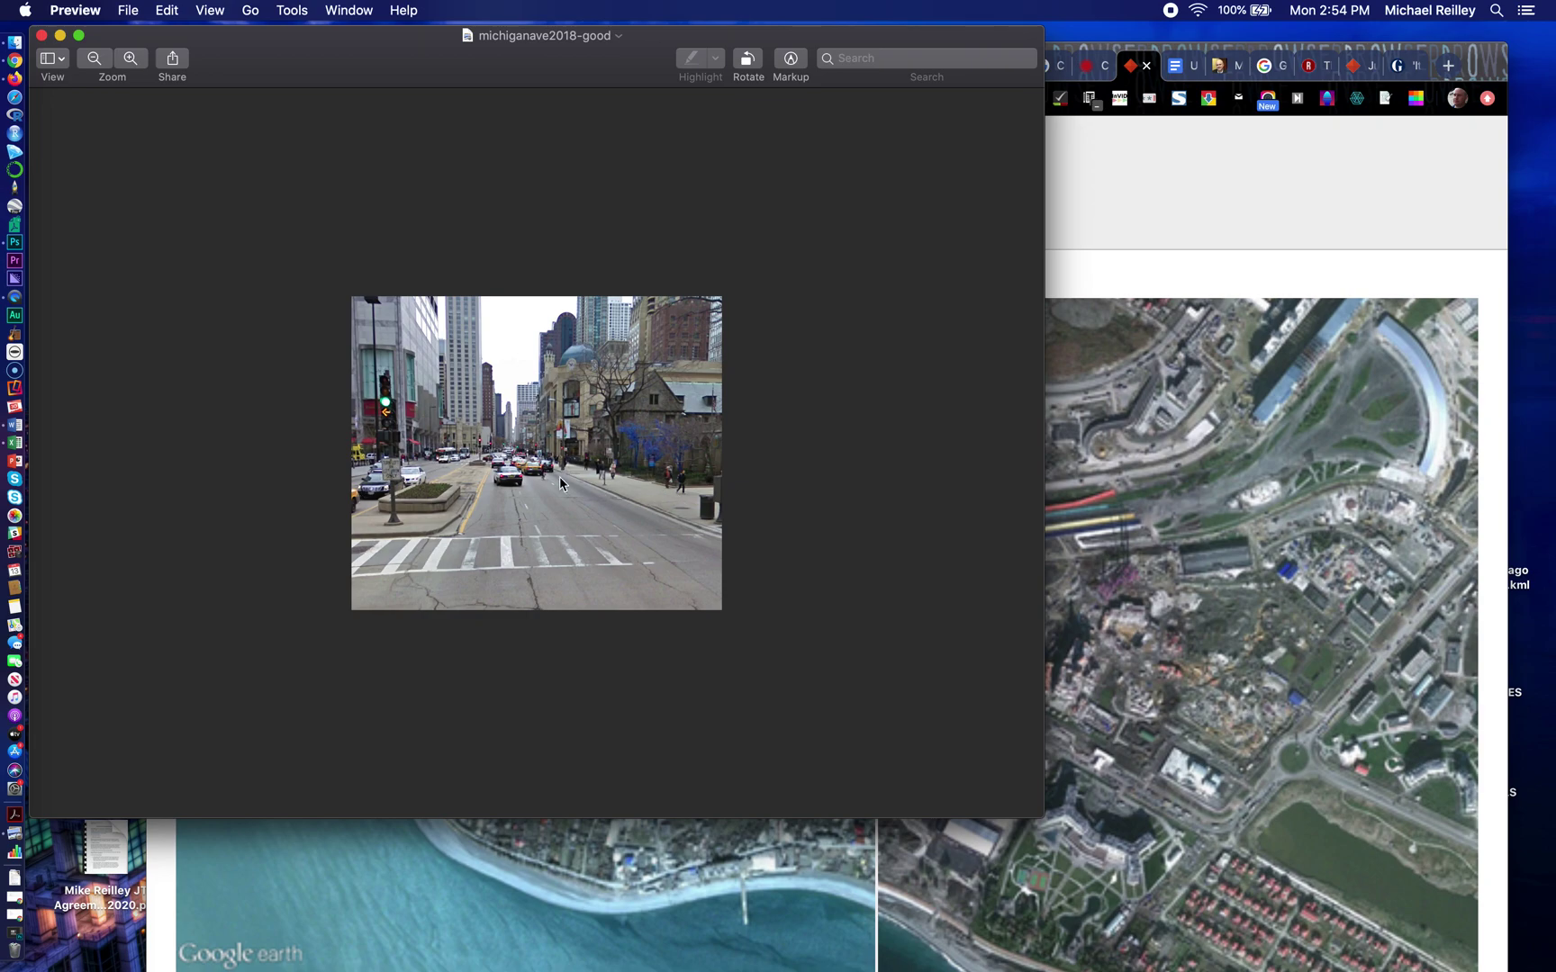
pyautogui.click(42, 36)
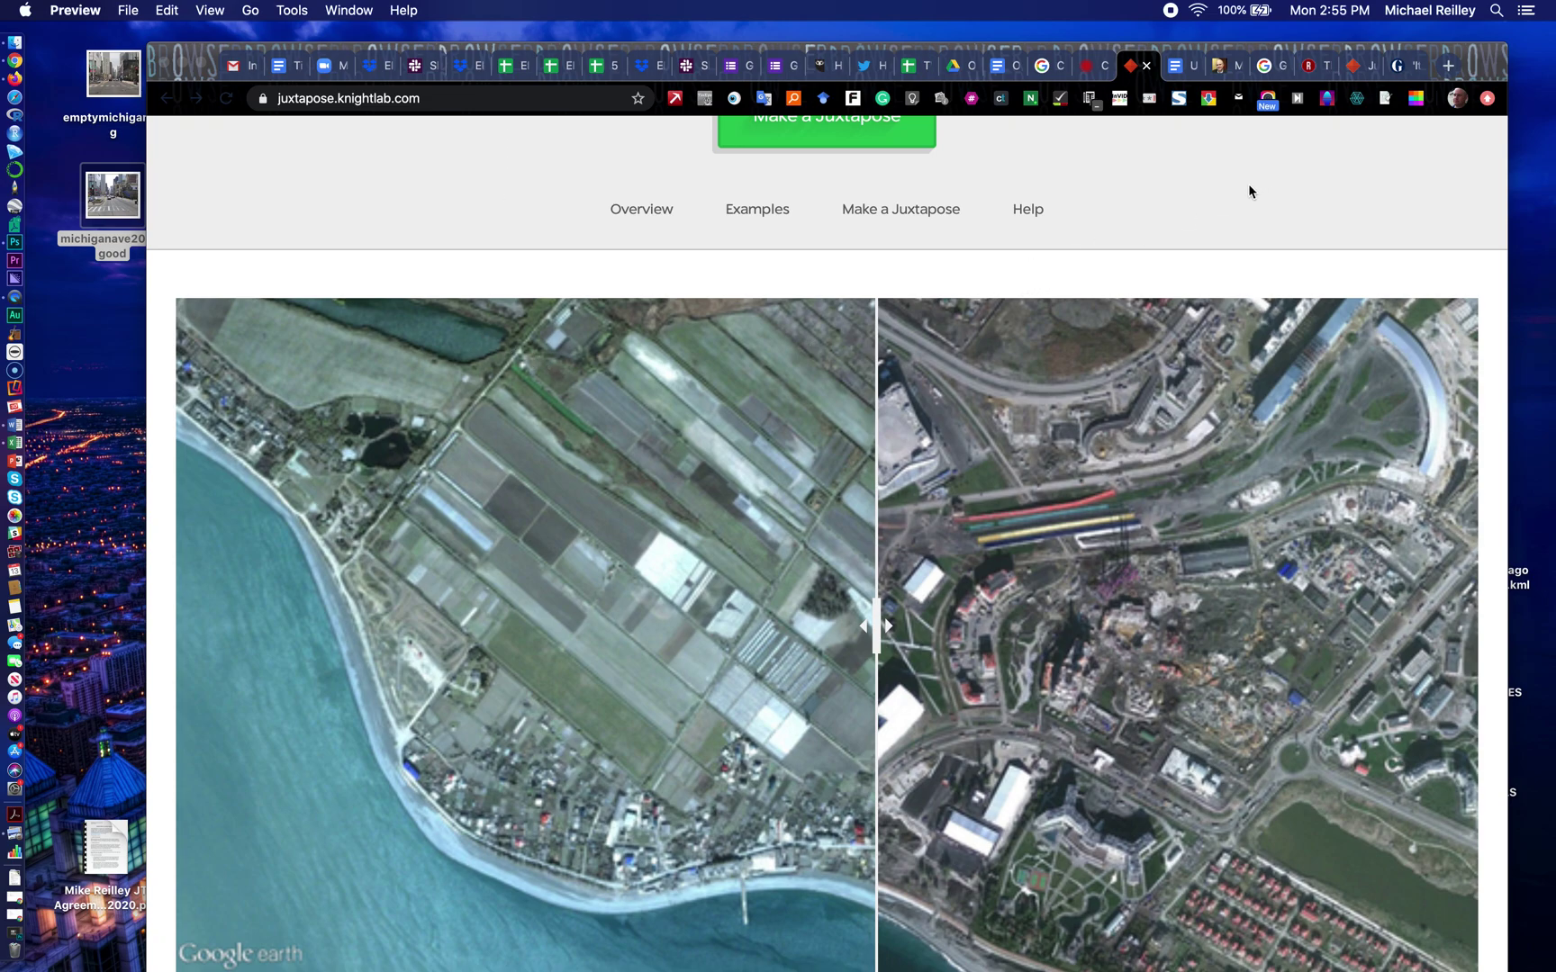
# Step: Open the Create a Juxtapose form from the Juxtapose homepage
pyautogui.scroll(5, 1171, 208)
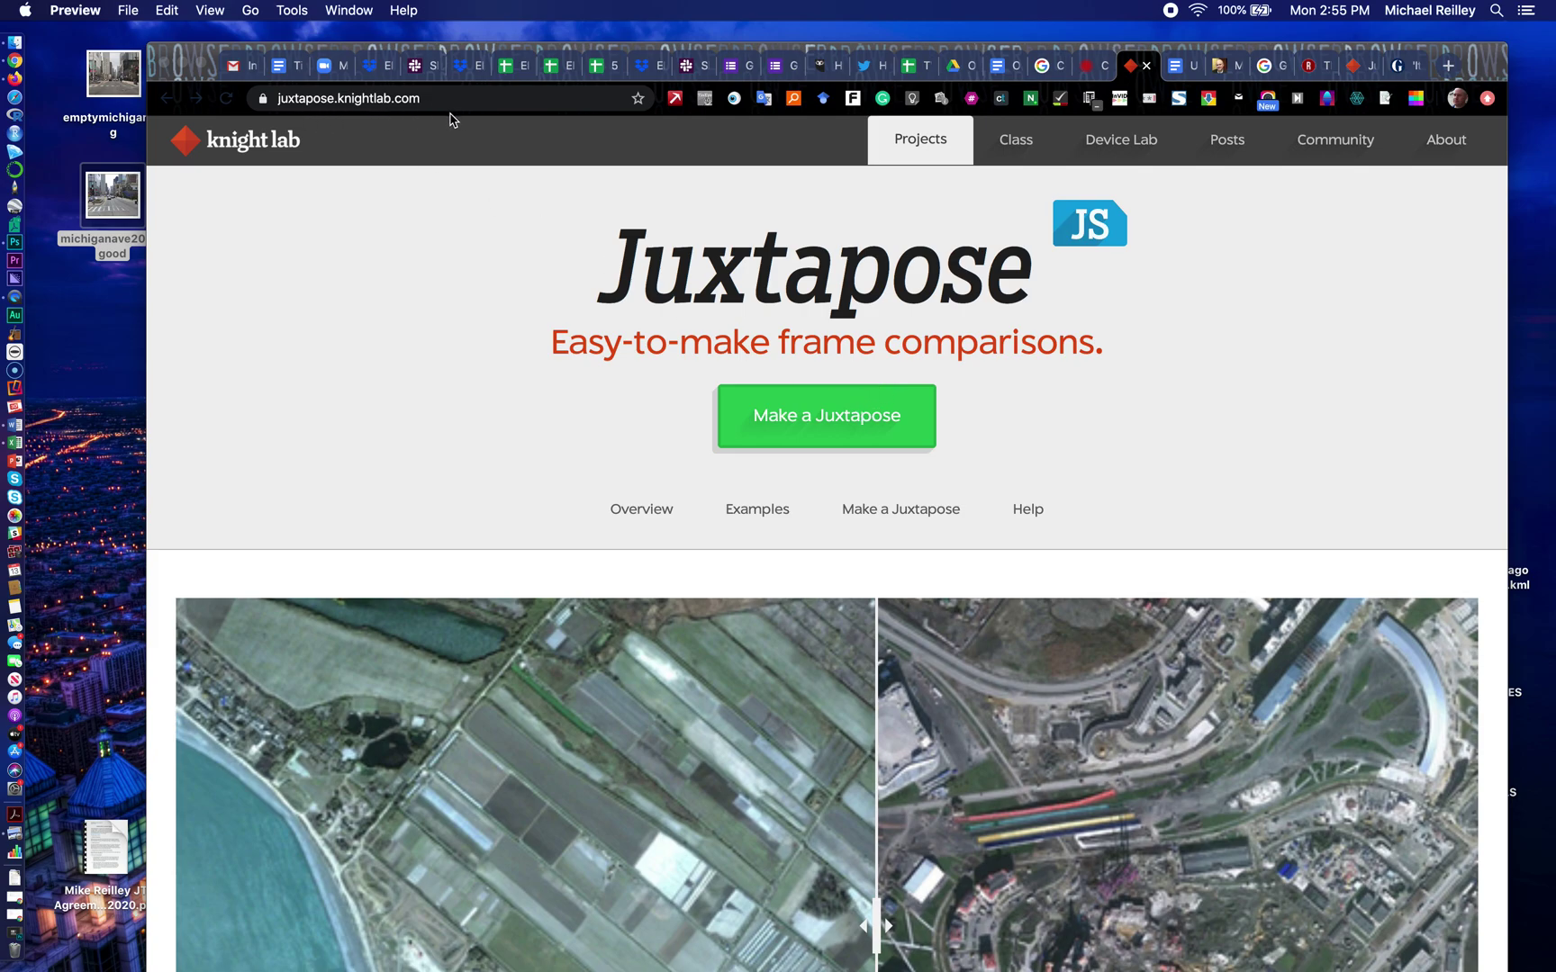
pyautogui.click(851, 423)
pyautogui.click(848, 420)
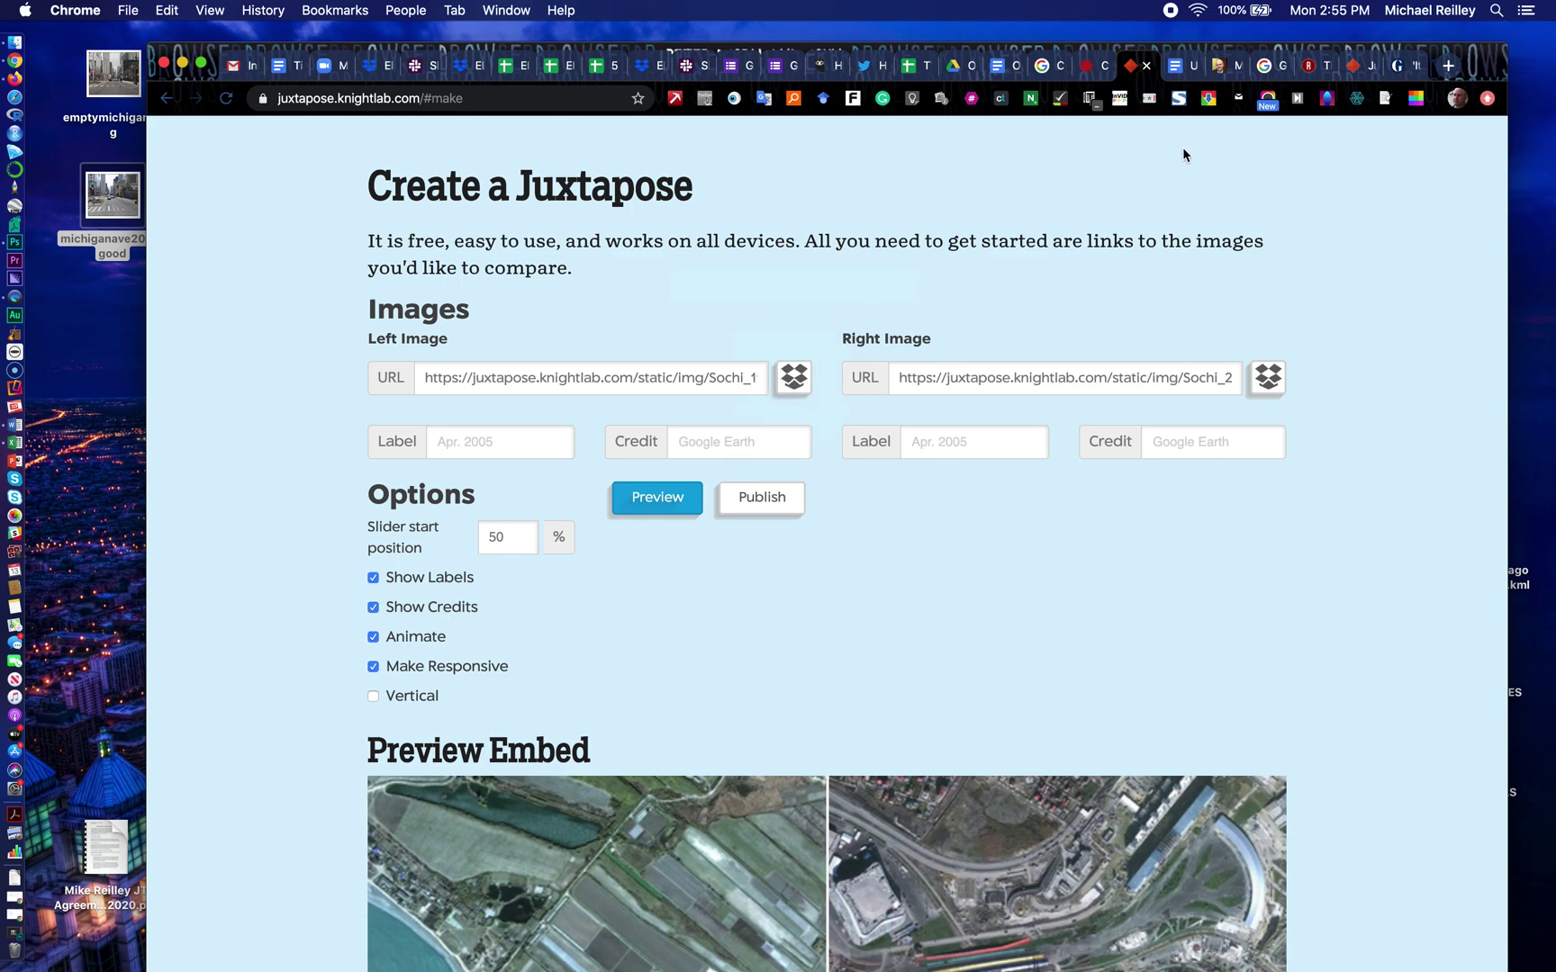
# Step: Switch to the WordPress Media Library and review its upload area and the two Michigan Avenue photos
pyautogui.rightClick(1223, 72)
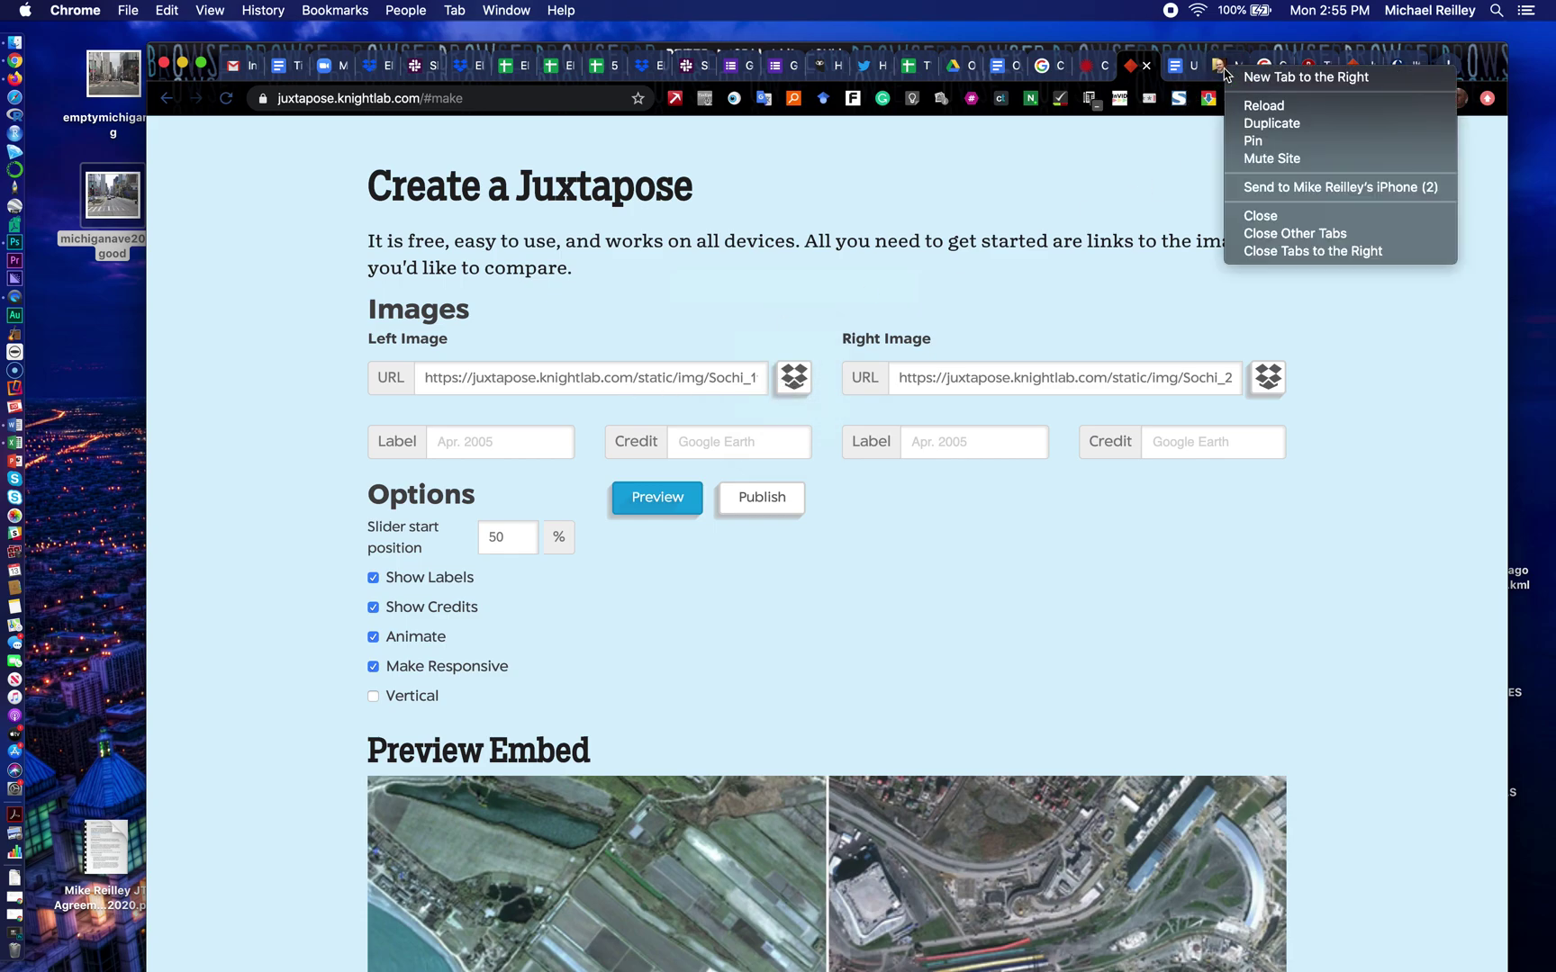
pyautogui.click(1225, 72)
pyautogui.click(1228, 68)
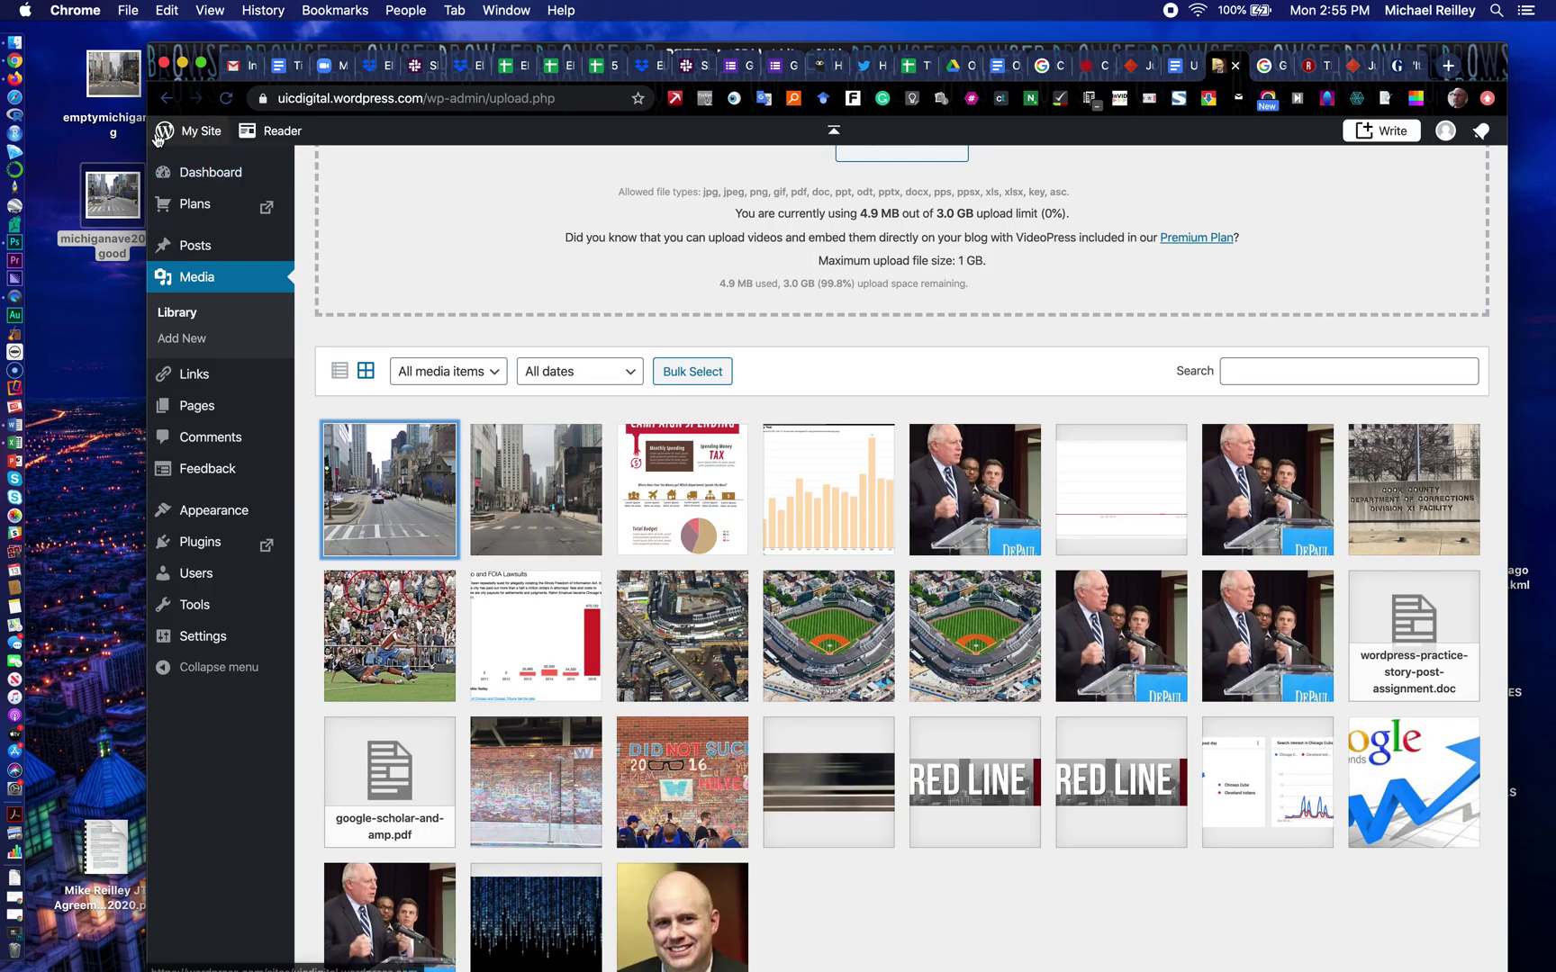
pyautogui.scroll(5, 547, 305)
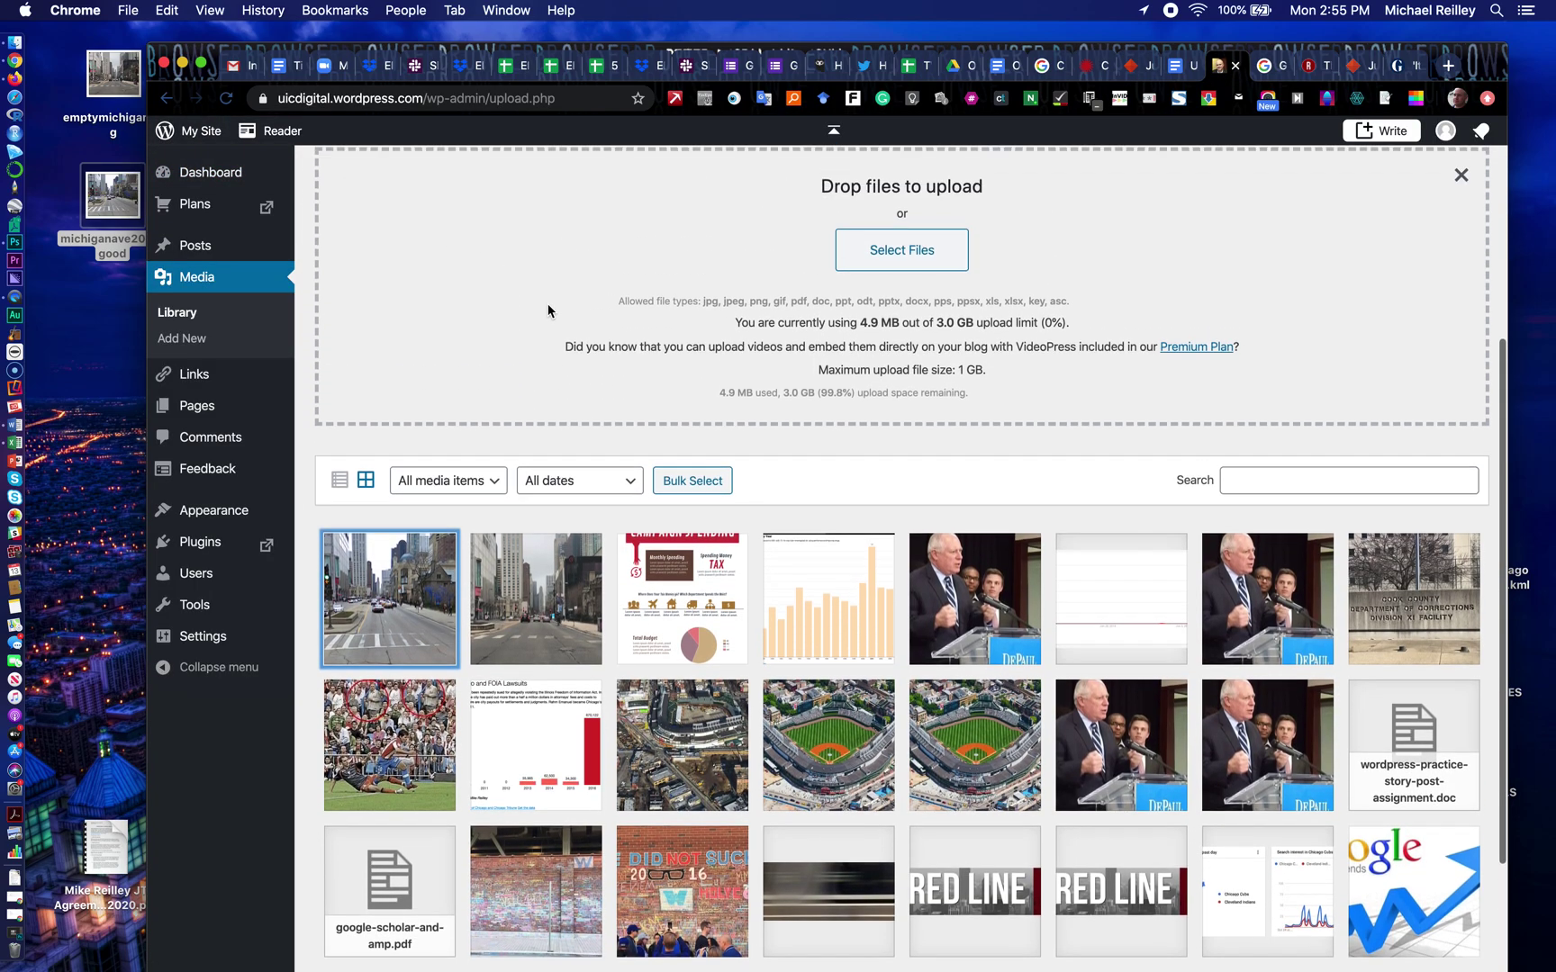
pyautogui.scroll(-1, 547, 304)
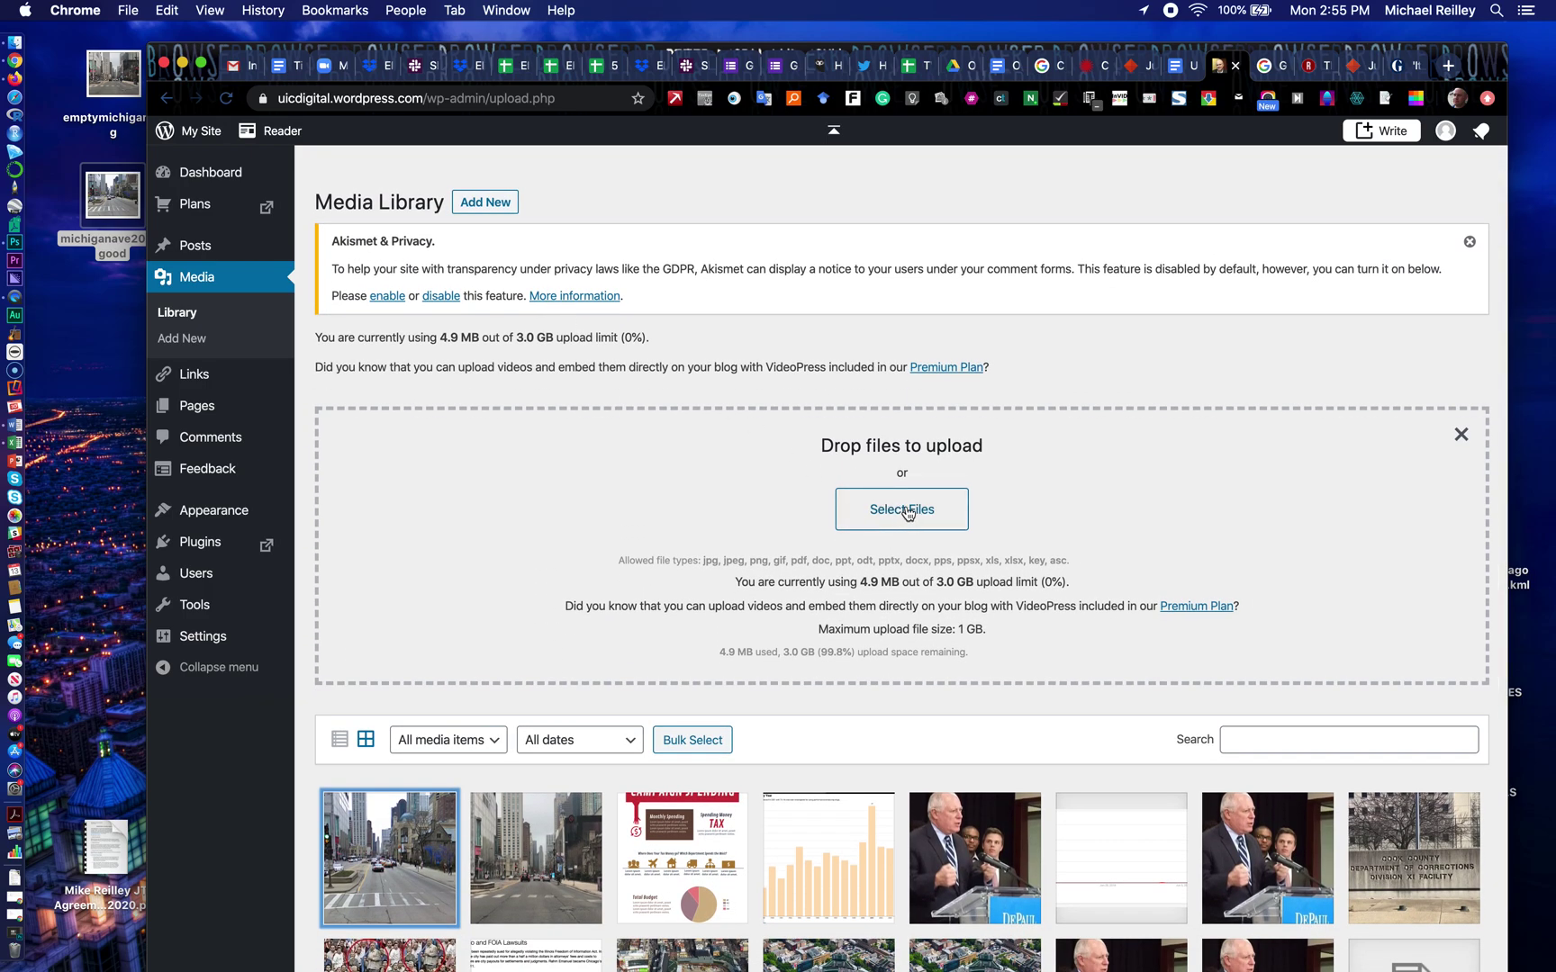
pyautogui.scroll(-4, 635, 628)
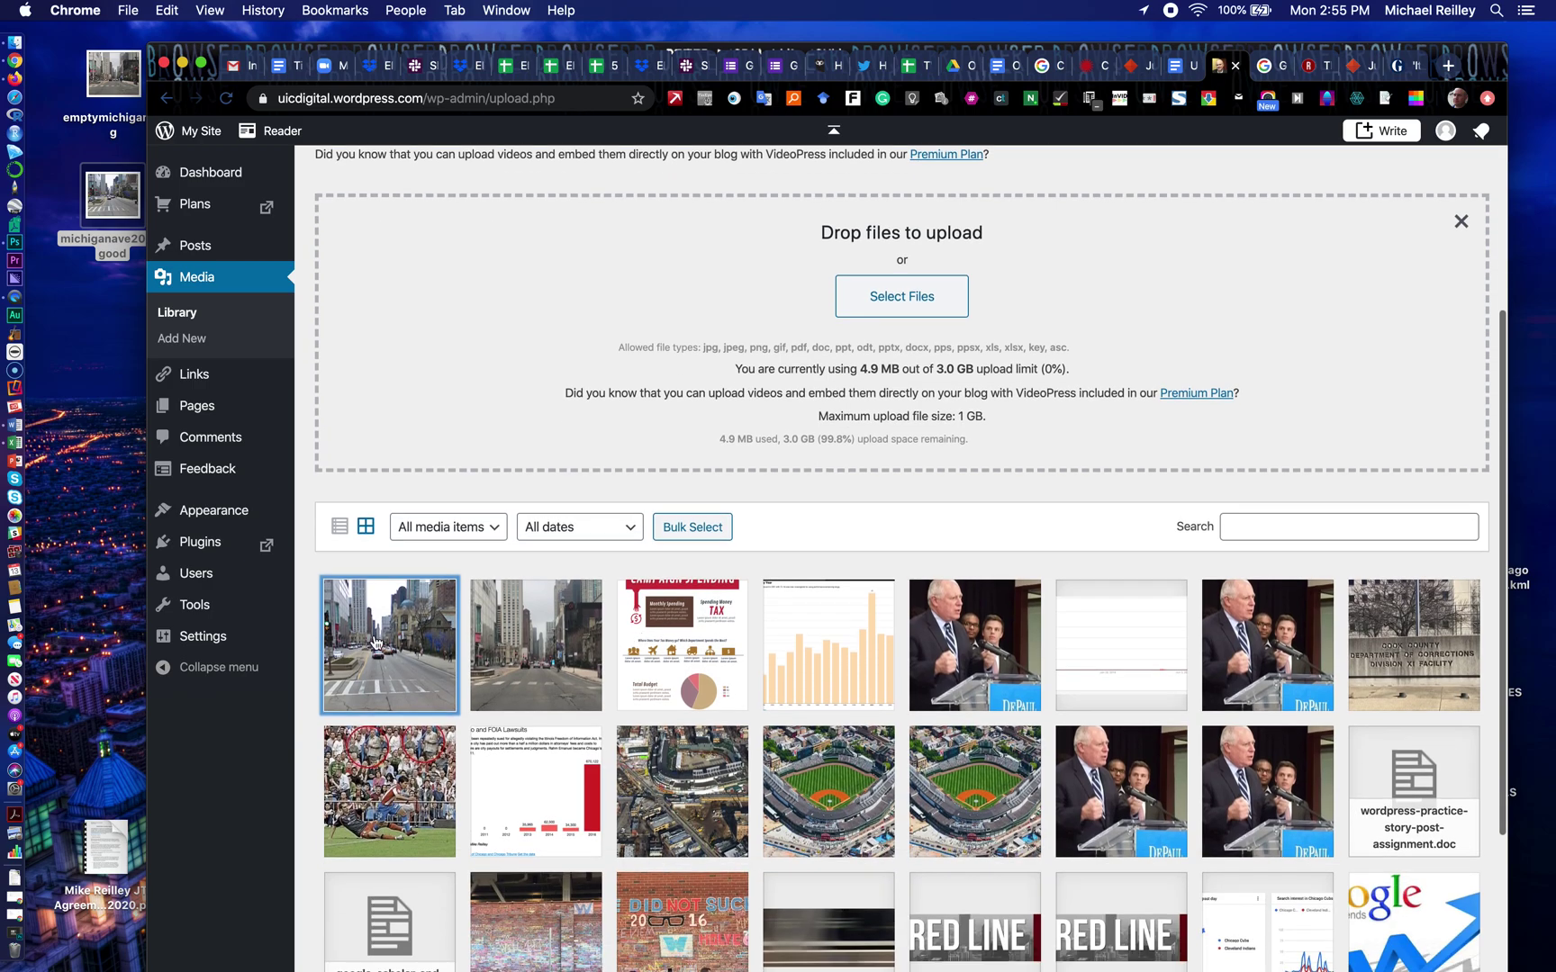
# Step: Locate the file links in the attachment details of michiganave2018-good.png and emptymichigan.jpg, closing each one
pyautogui.click(388, 639)
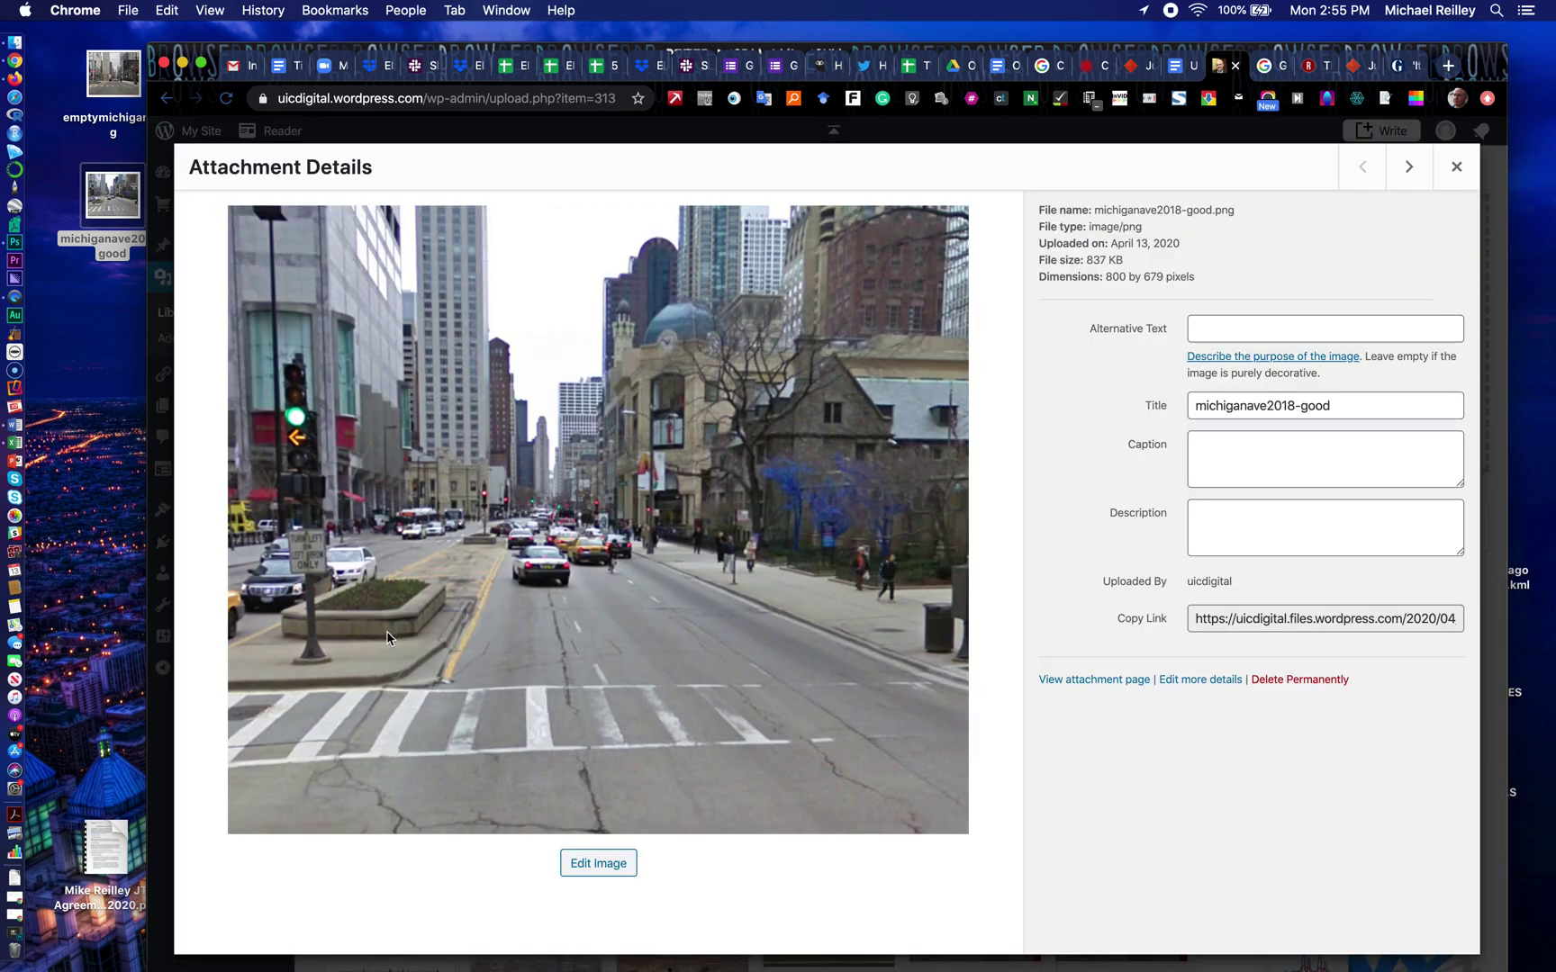
pyautogui.click(1222, 617)
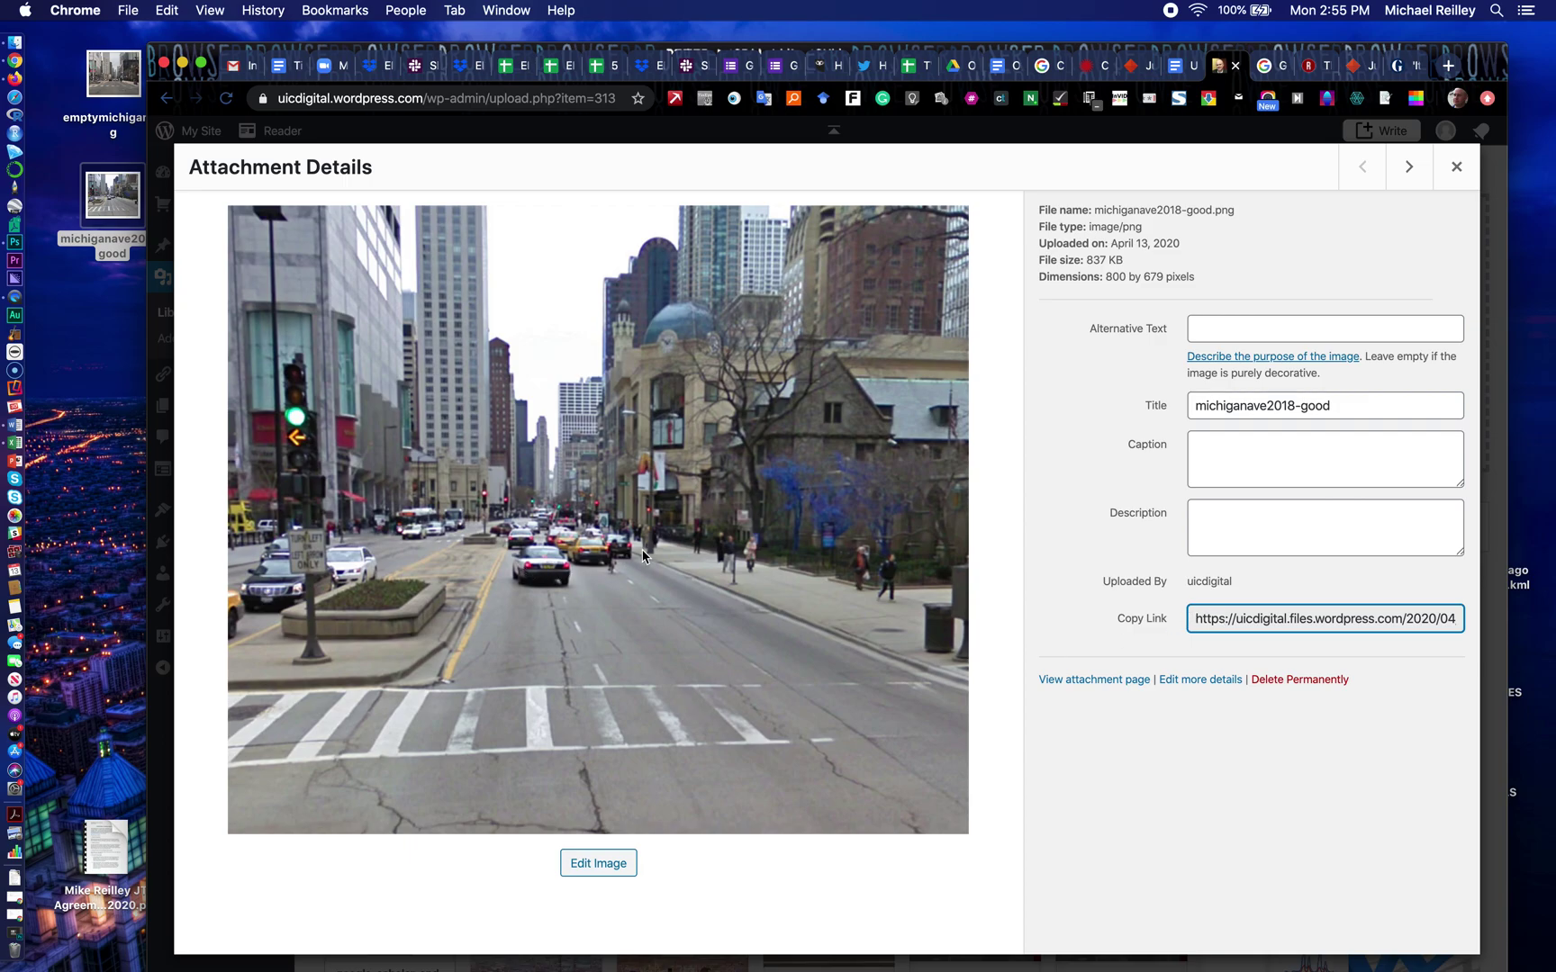
pyautogui.click(1456, 167)
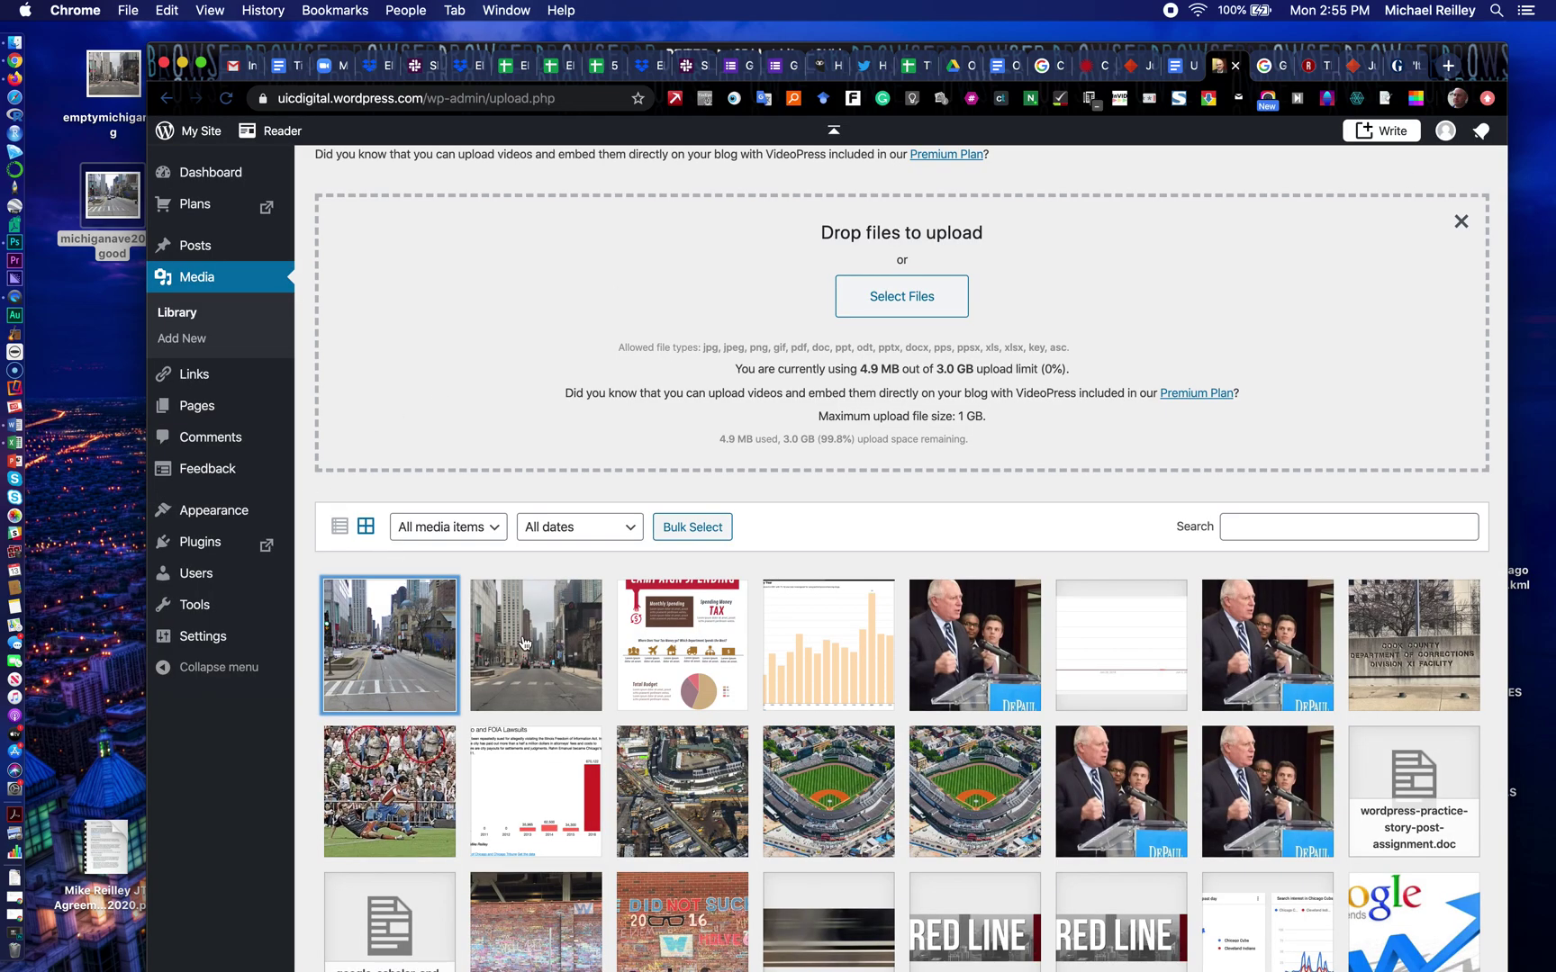
pyautogui.click(525, 642)
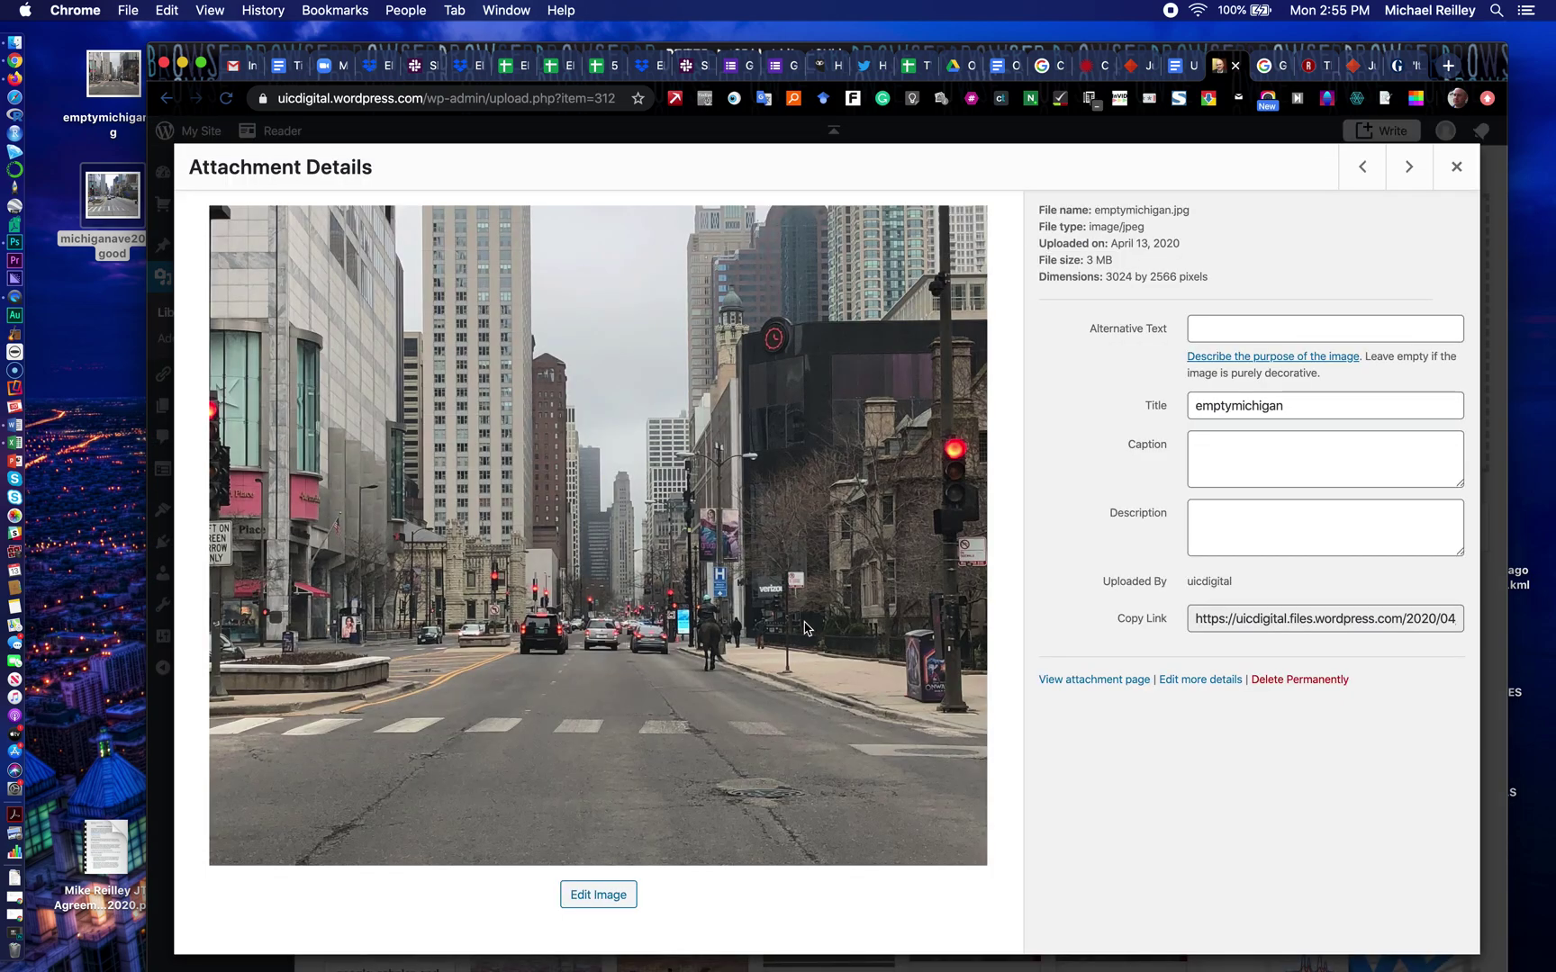
pyautogui.click(1269, 619)
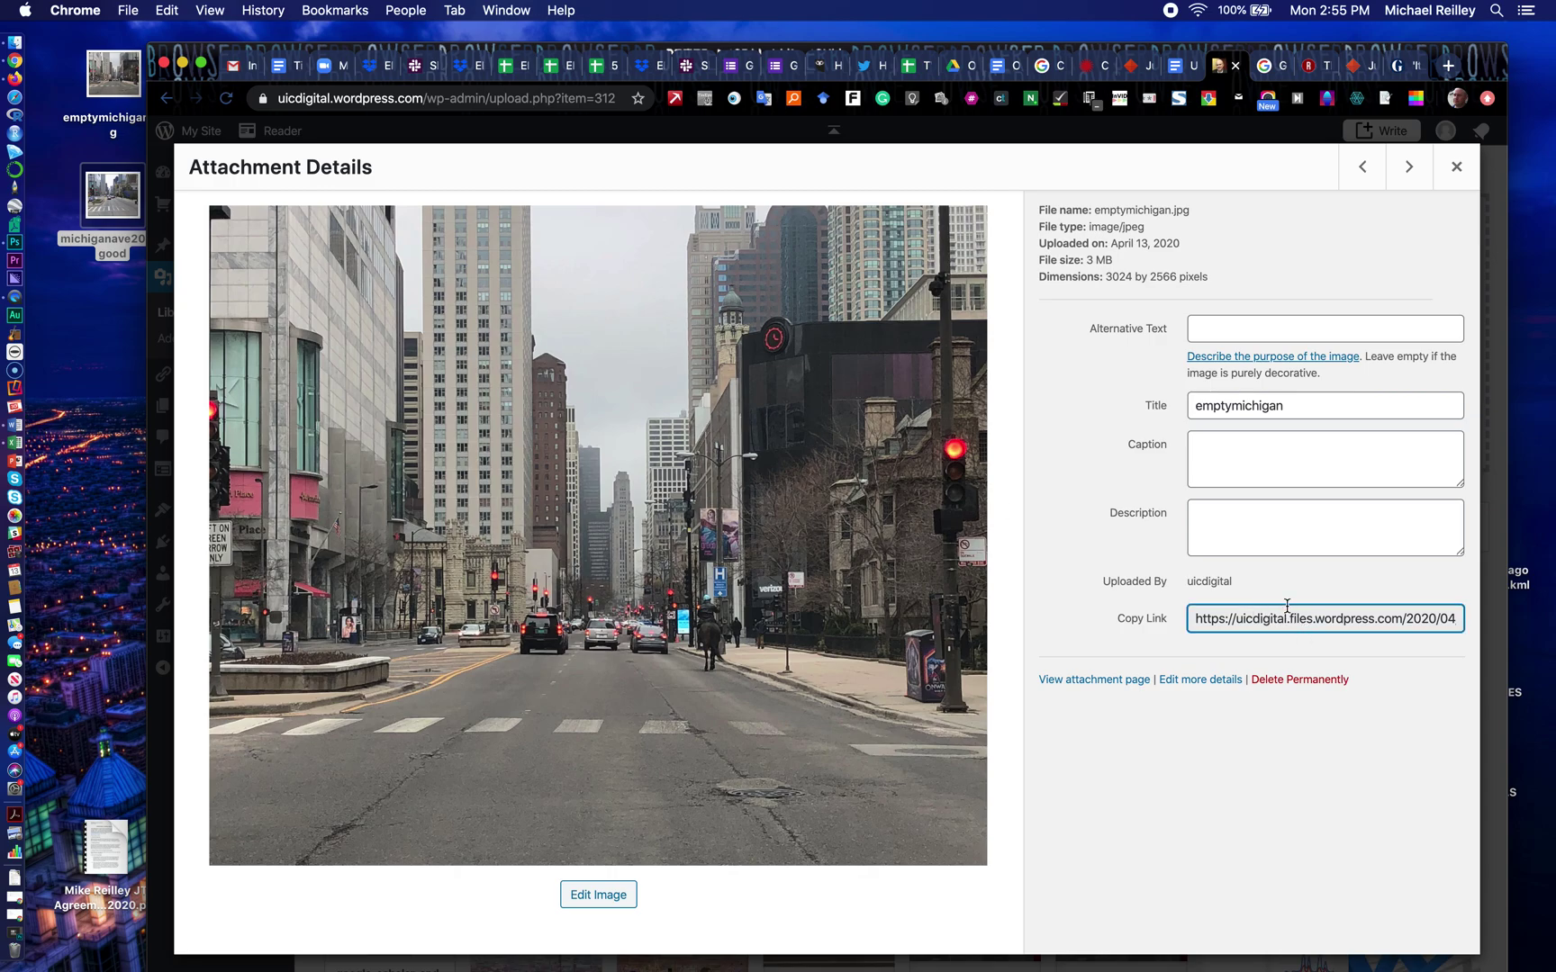
pyautogui.click(1457, 167)
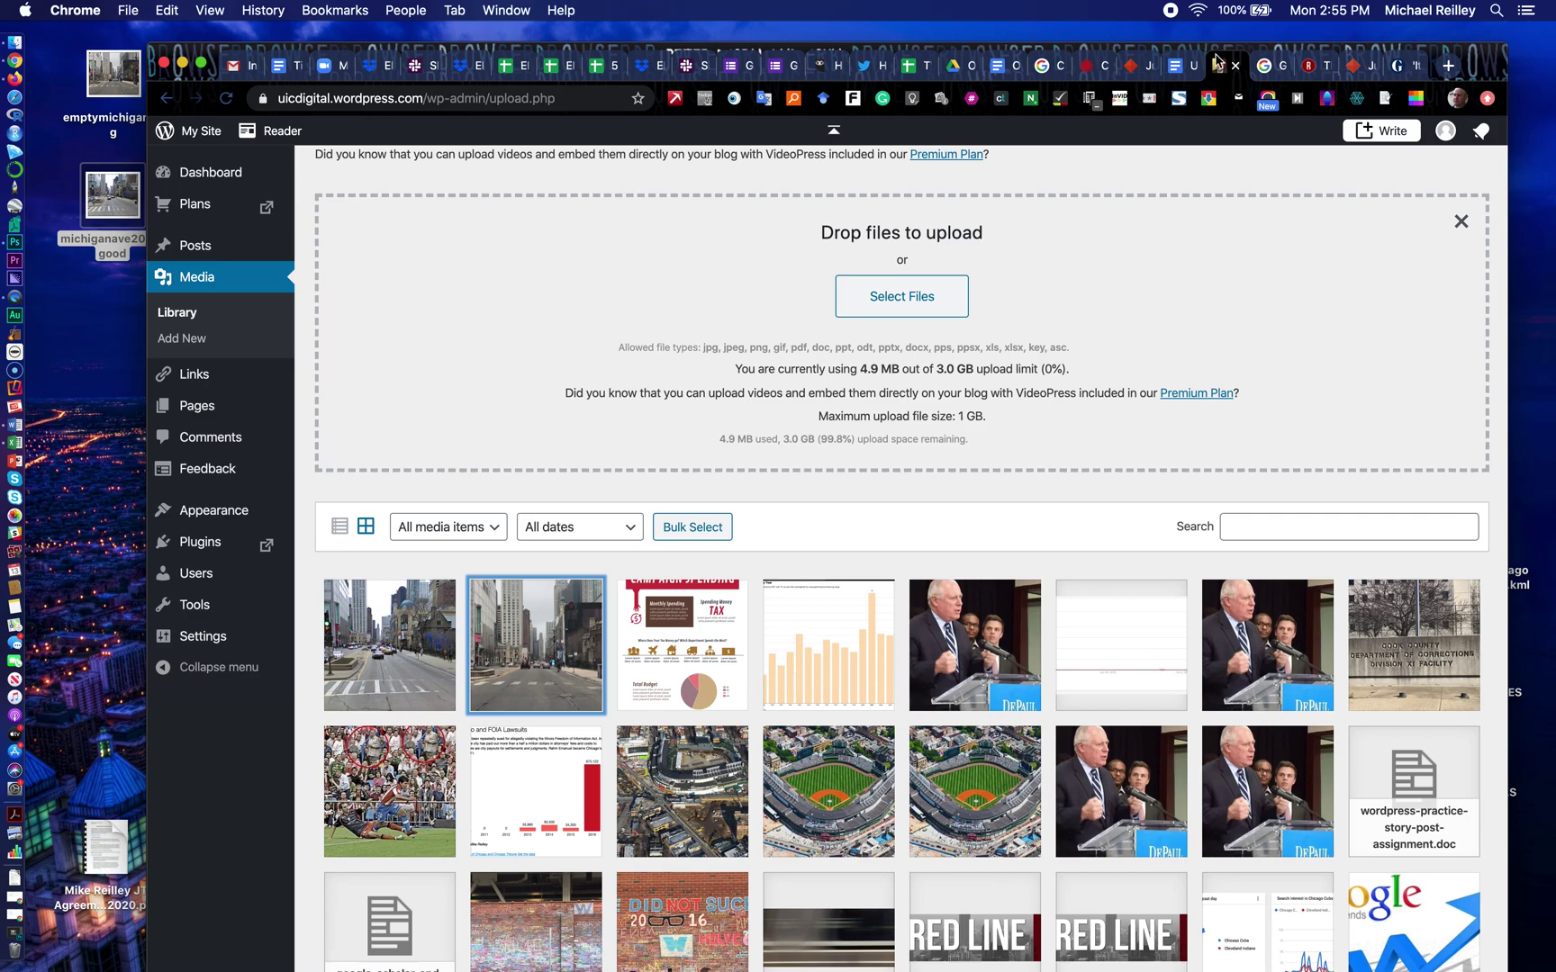
# Step: Copy the March 2018 image URL from the Google Docs document and return to the Juxtapose form
pyautogui.click(1180, 66)
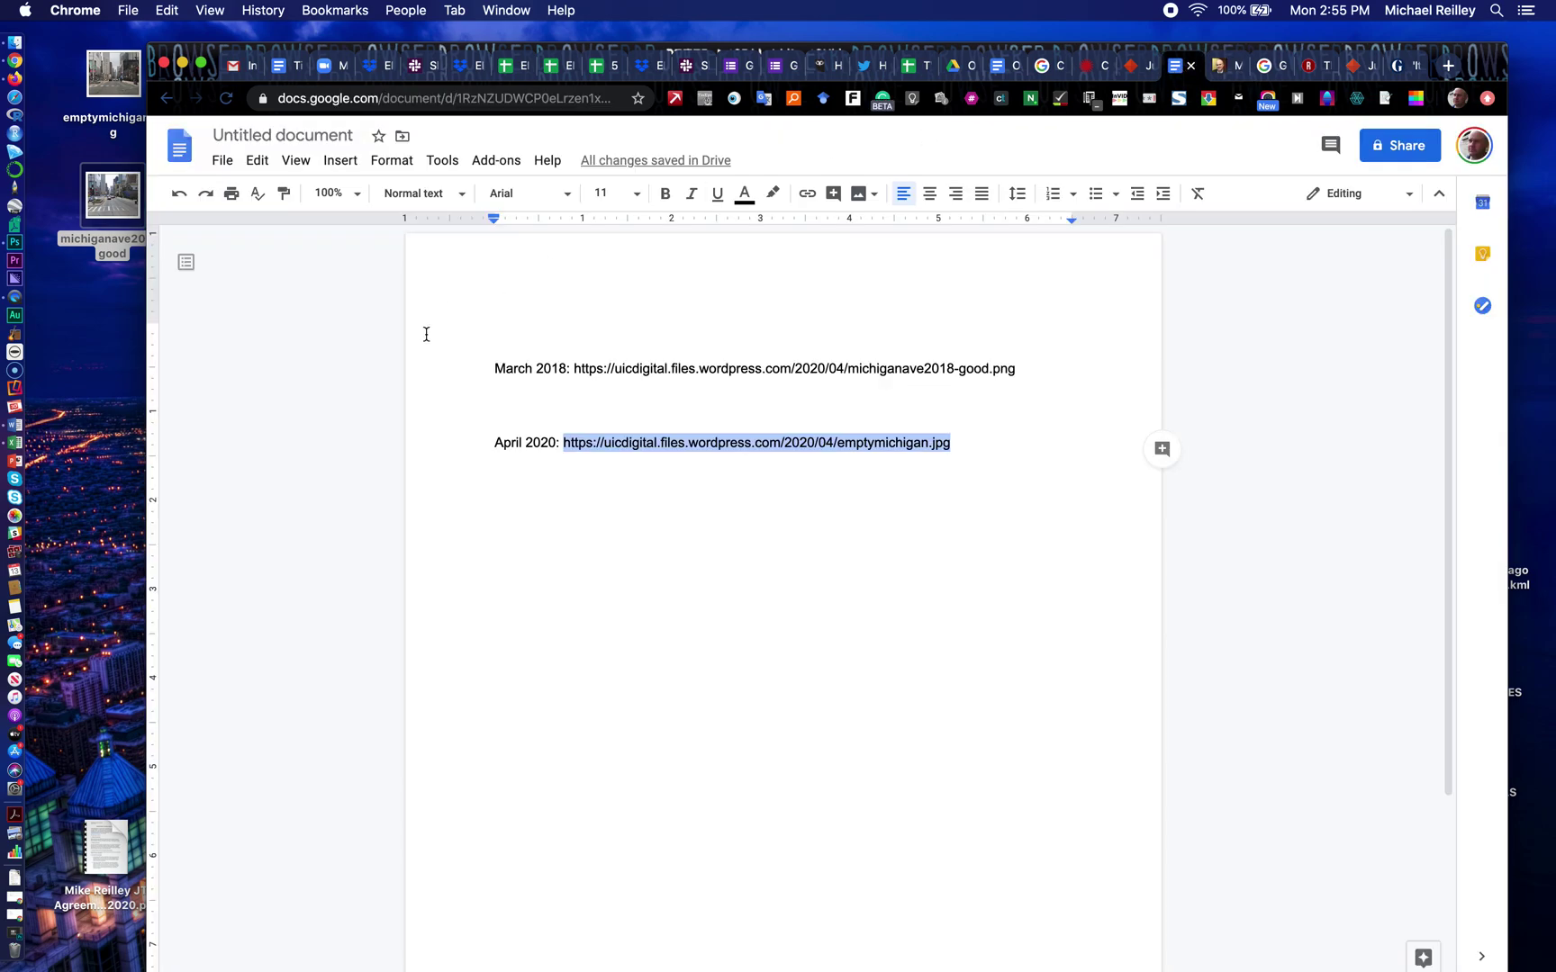
pyautogui.click(538, 378)
pyautogui.click(1034, 373)
pyautogui.moveTo(1034, 373); pyautogui.dragTo(575, 371)
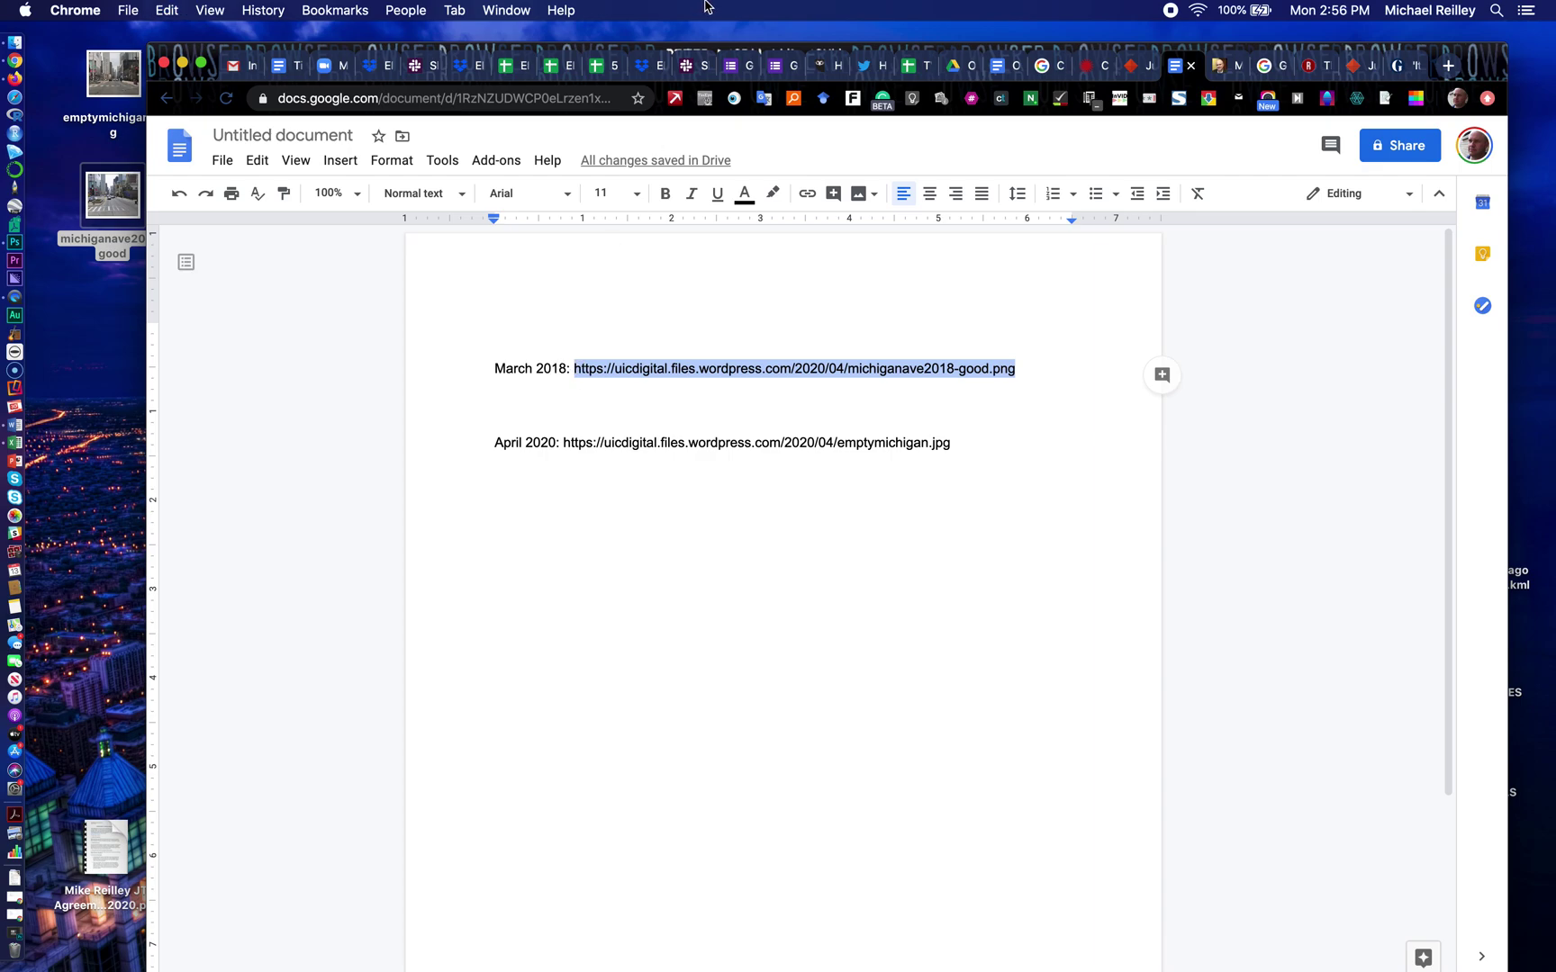
pyautogui.click(1132, 71)
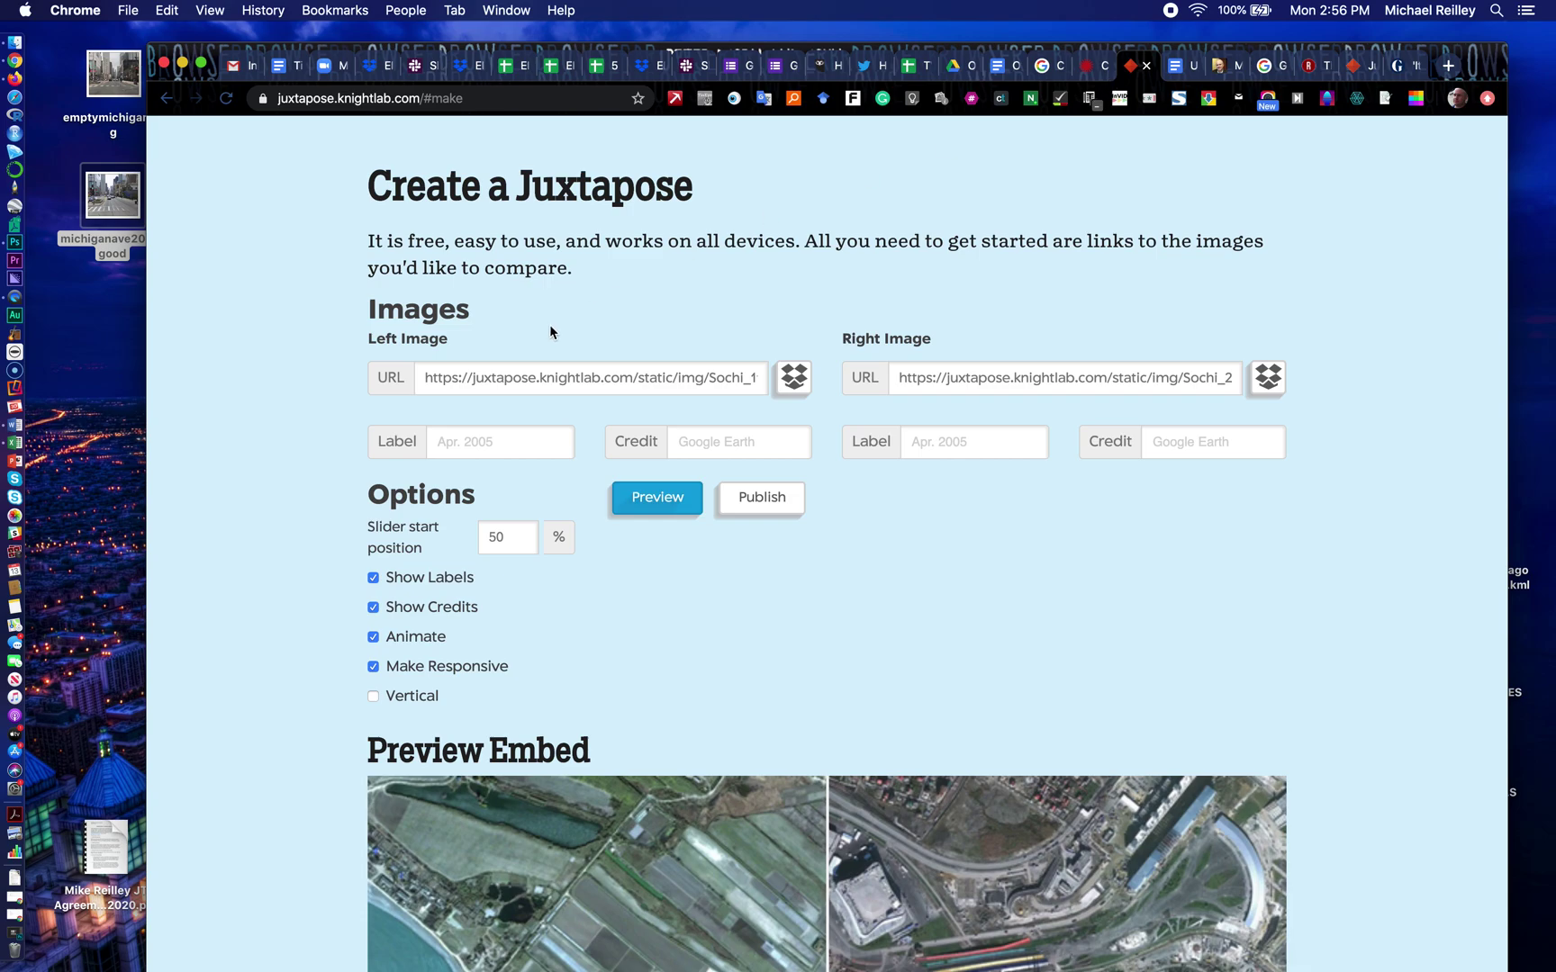
# Step: Try to paste the copied michiganave2018-good.png link as the left image URL
pyautogui.click(469, 382)
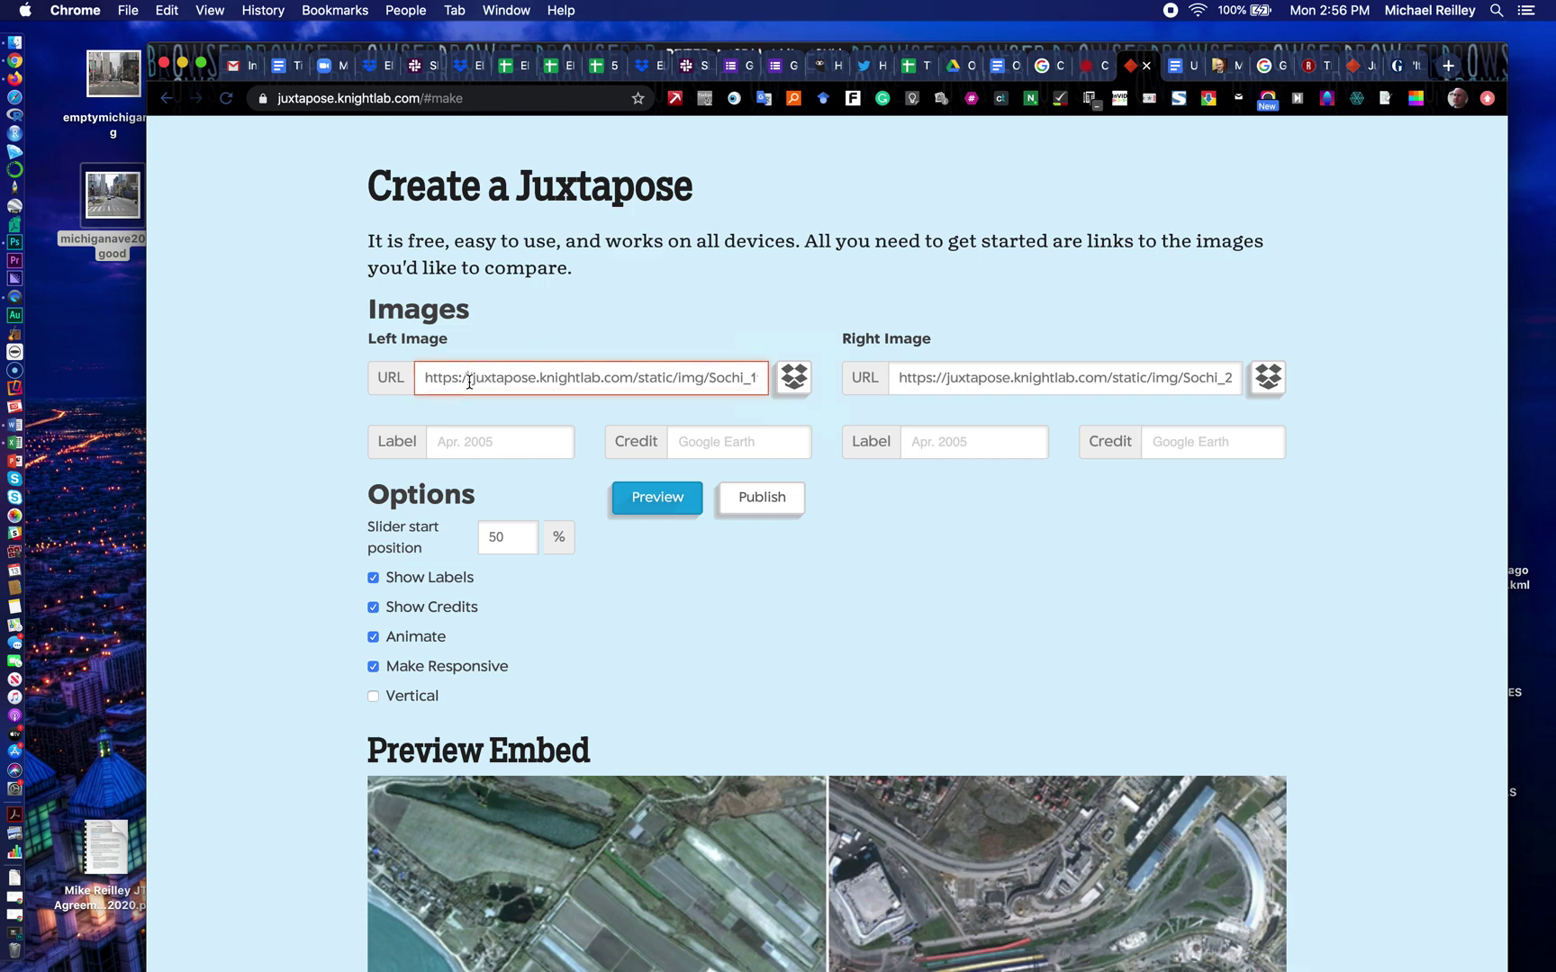
pyautogui.press('super+a')
pyautogui.press('super+v')
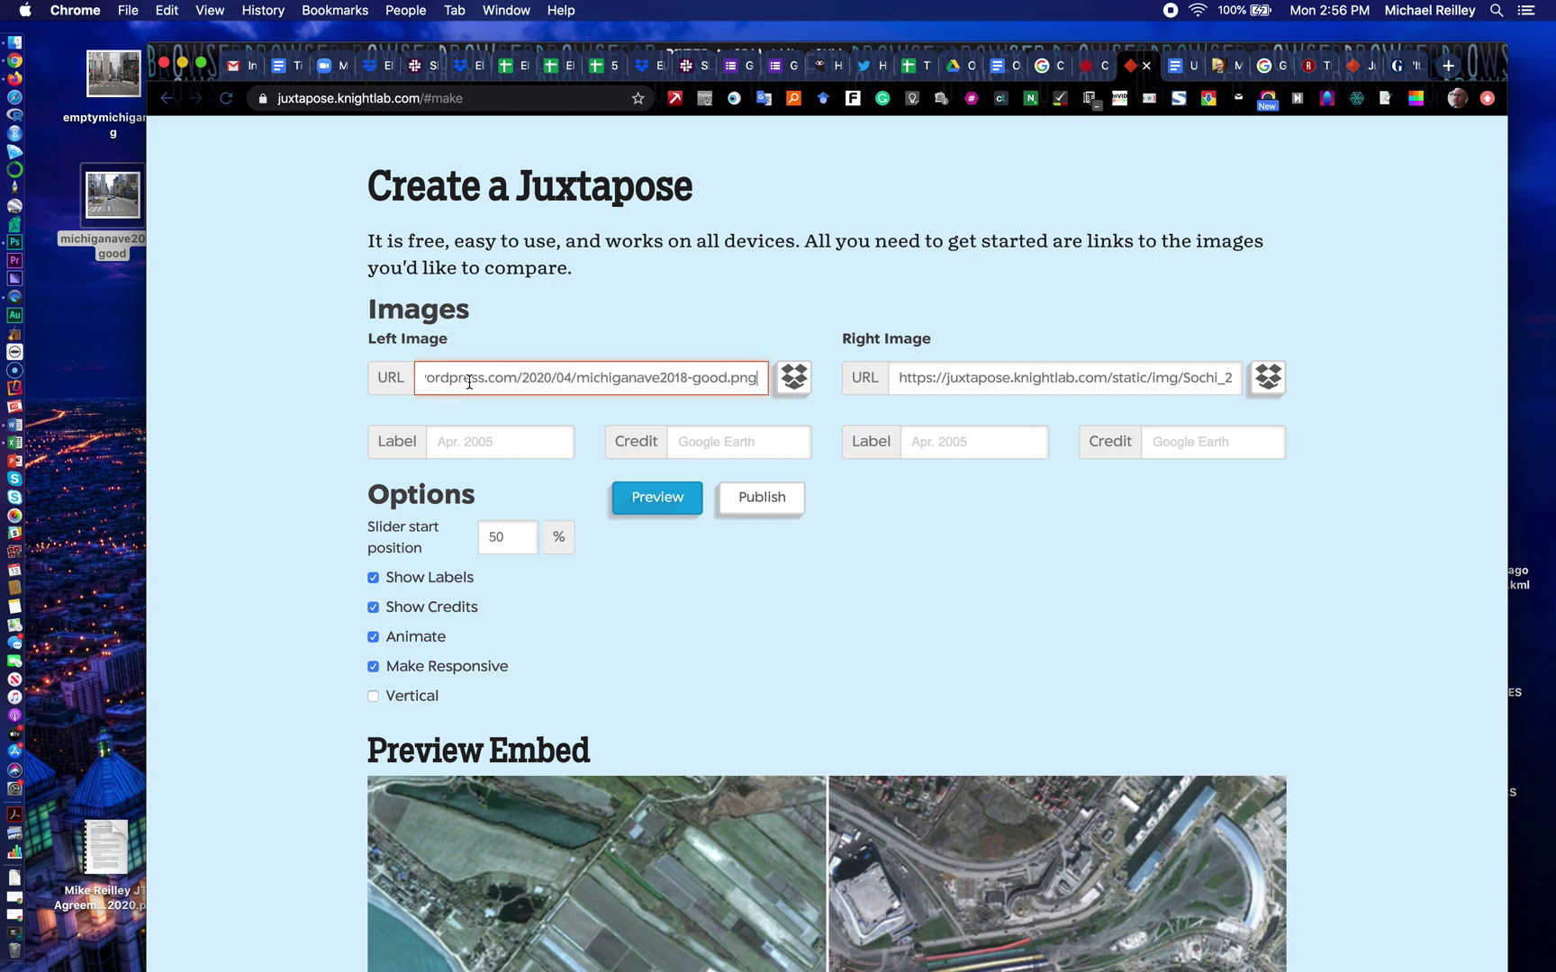
pyautogui.press('Return')
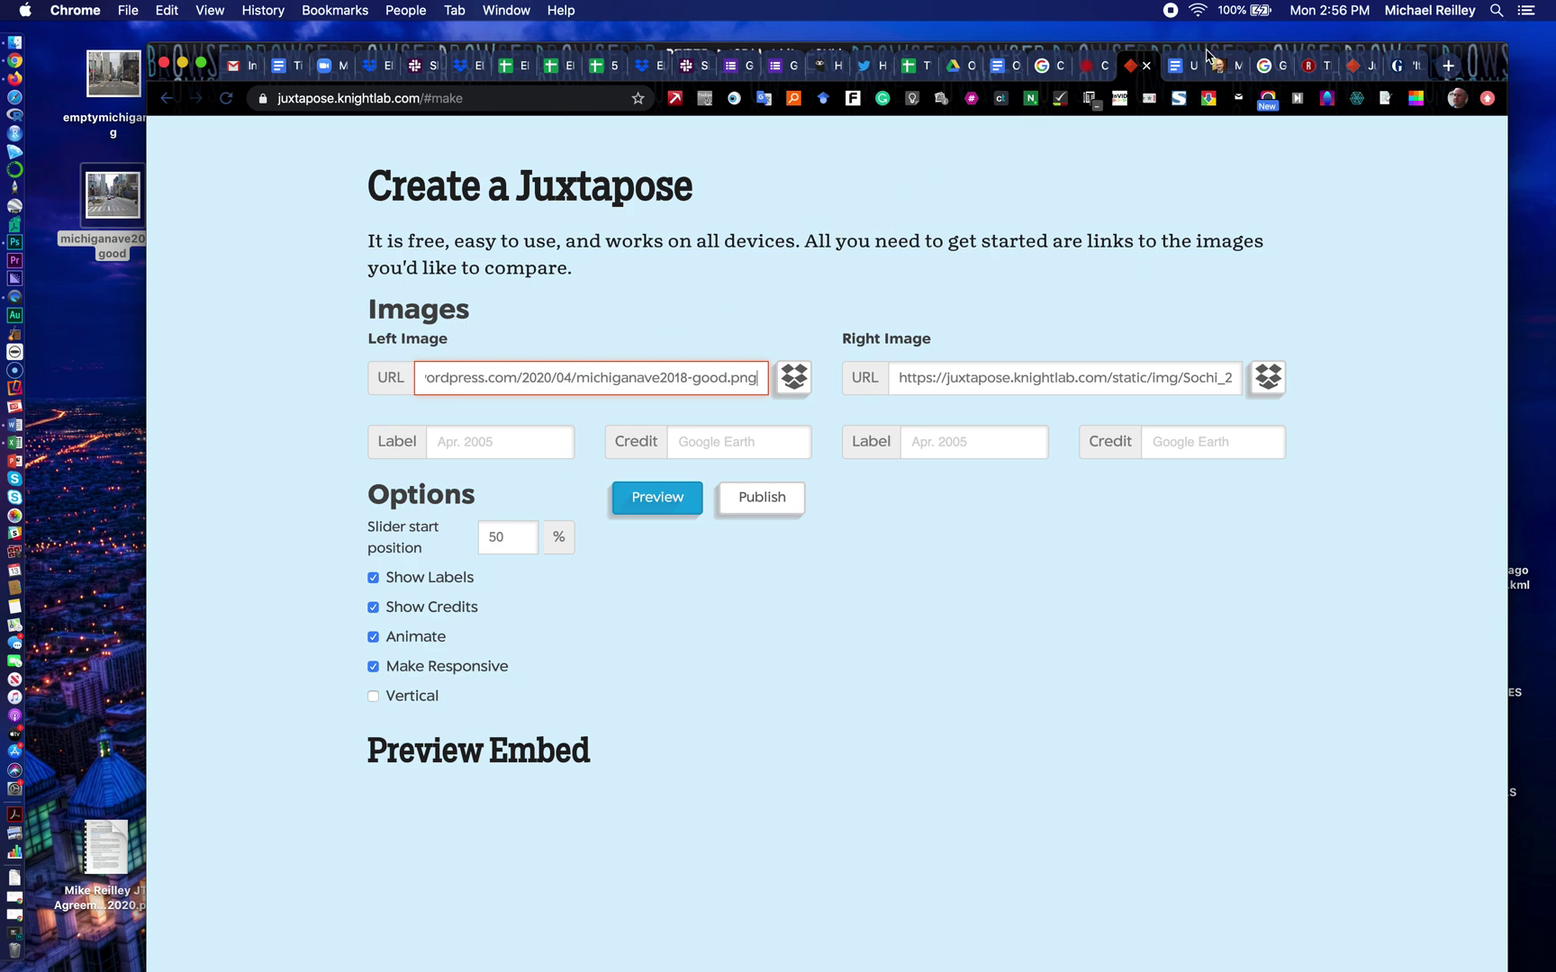
# Step: Copy the April 2020 image URL from the Google Docs document and paste it into the right image URL in the Juxtapose form
pyautogui.click(1177, 66)
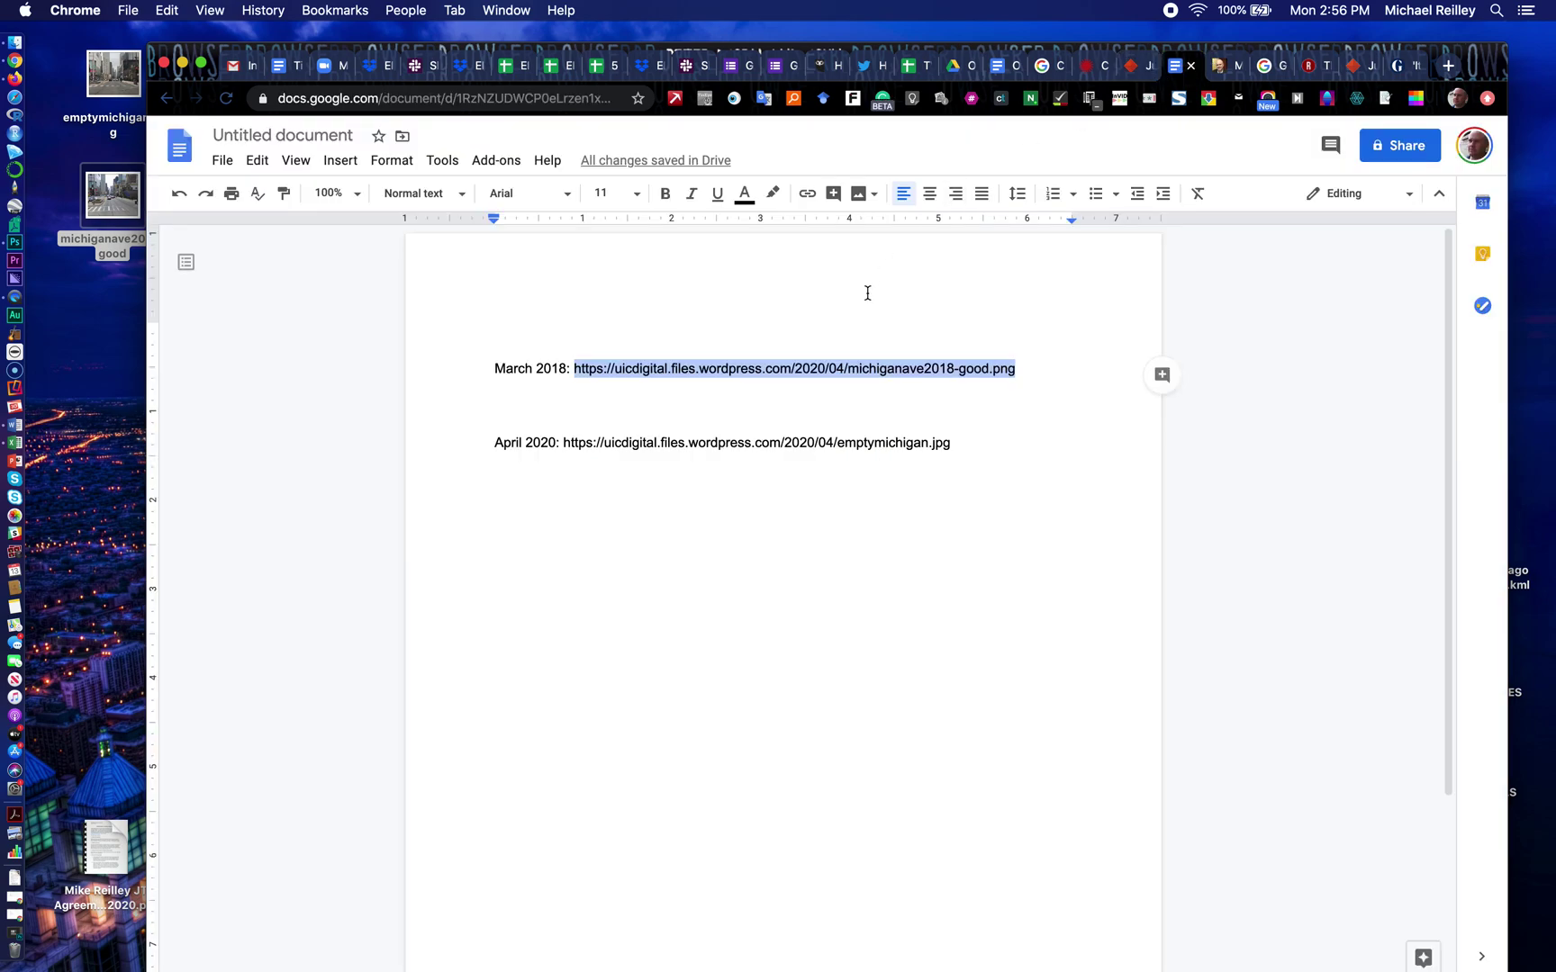
pyautogui.moveTo(962, 448); pyautogui.dragTo(564, 455)
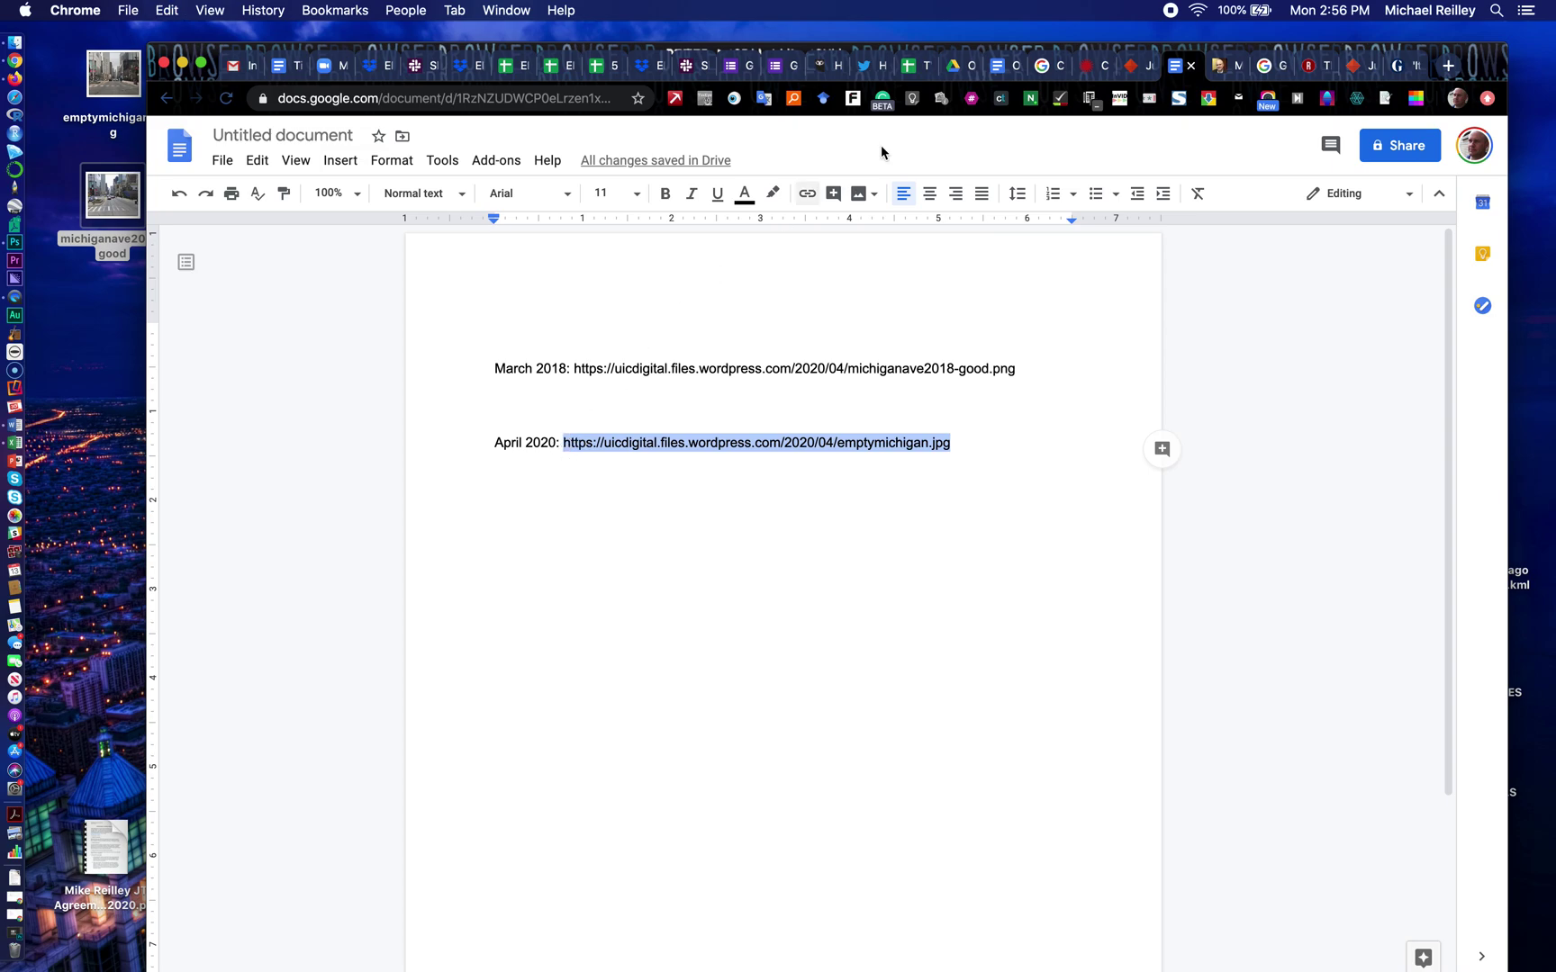
pyautogui.click(1134, 66)
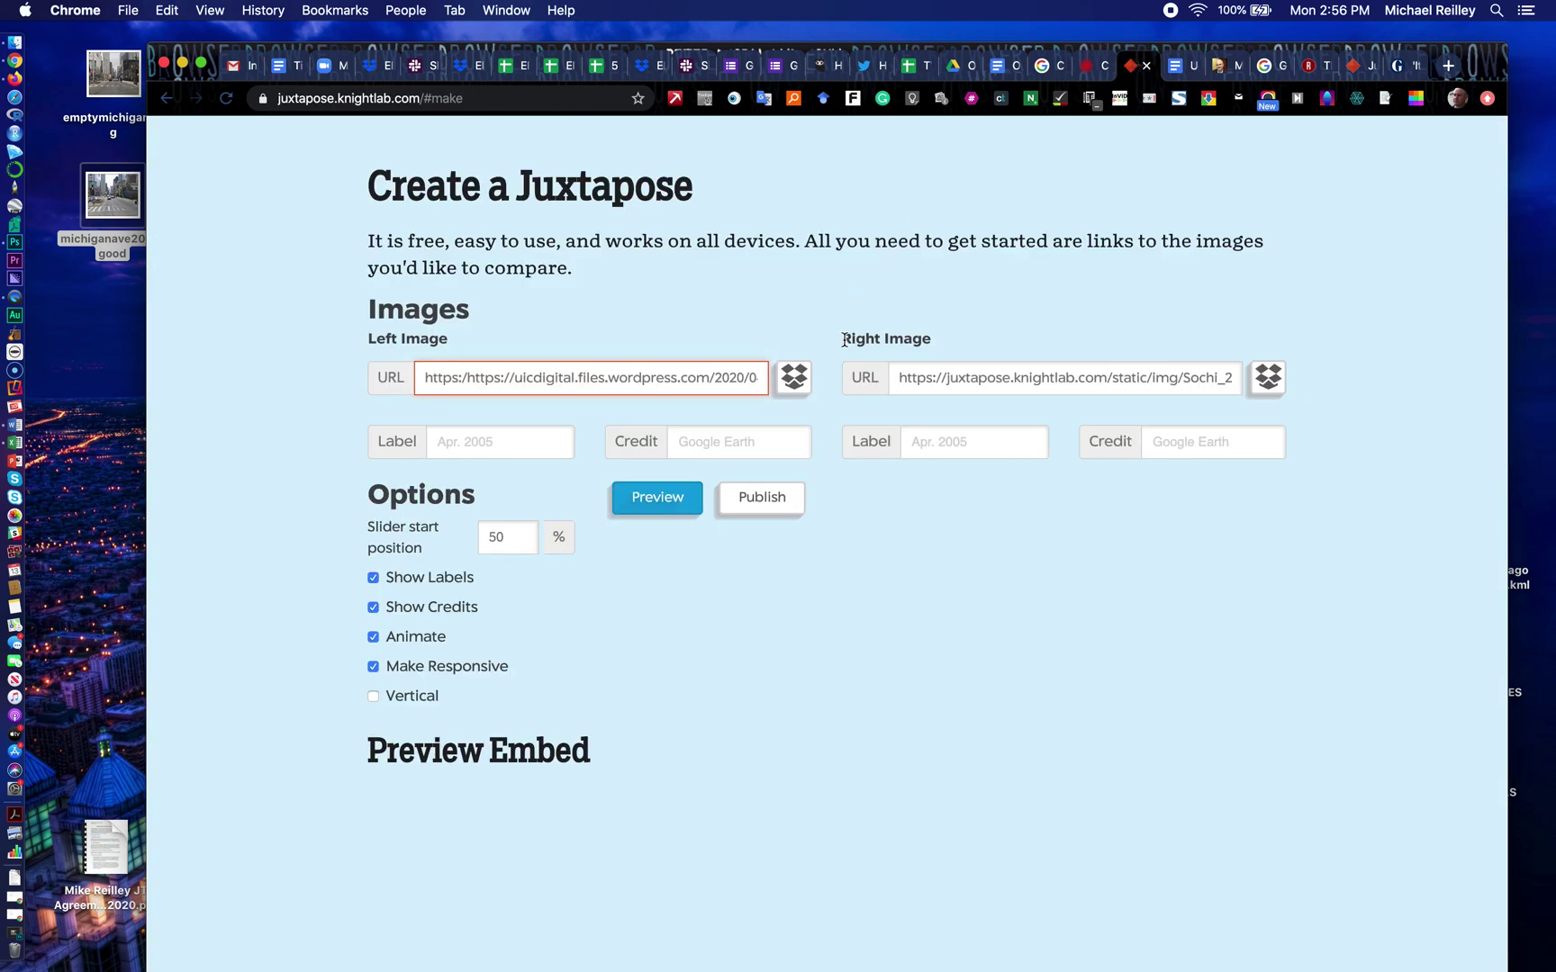
pyautogui.click(915, 376)
pyautogui.press('super+a')
pyautogui.press('super+v')
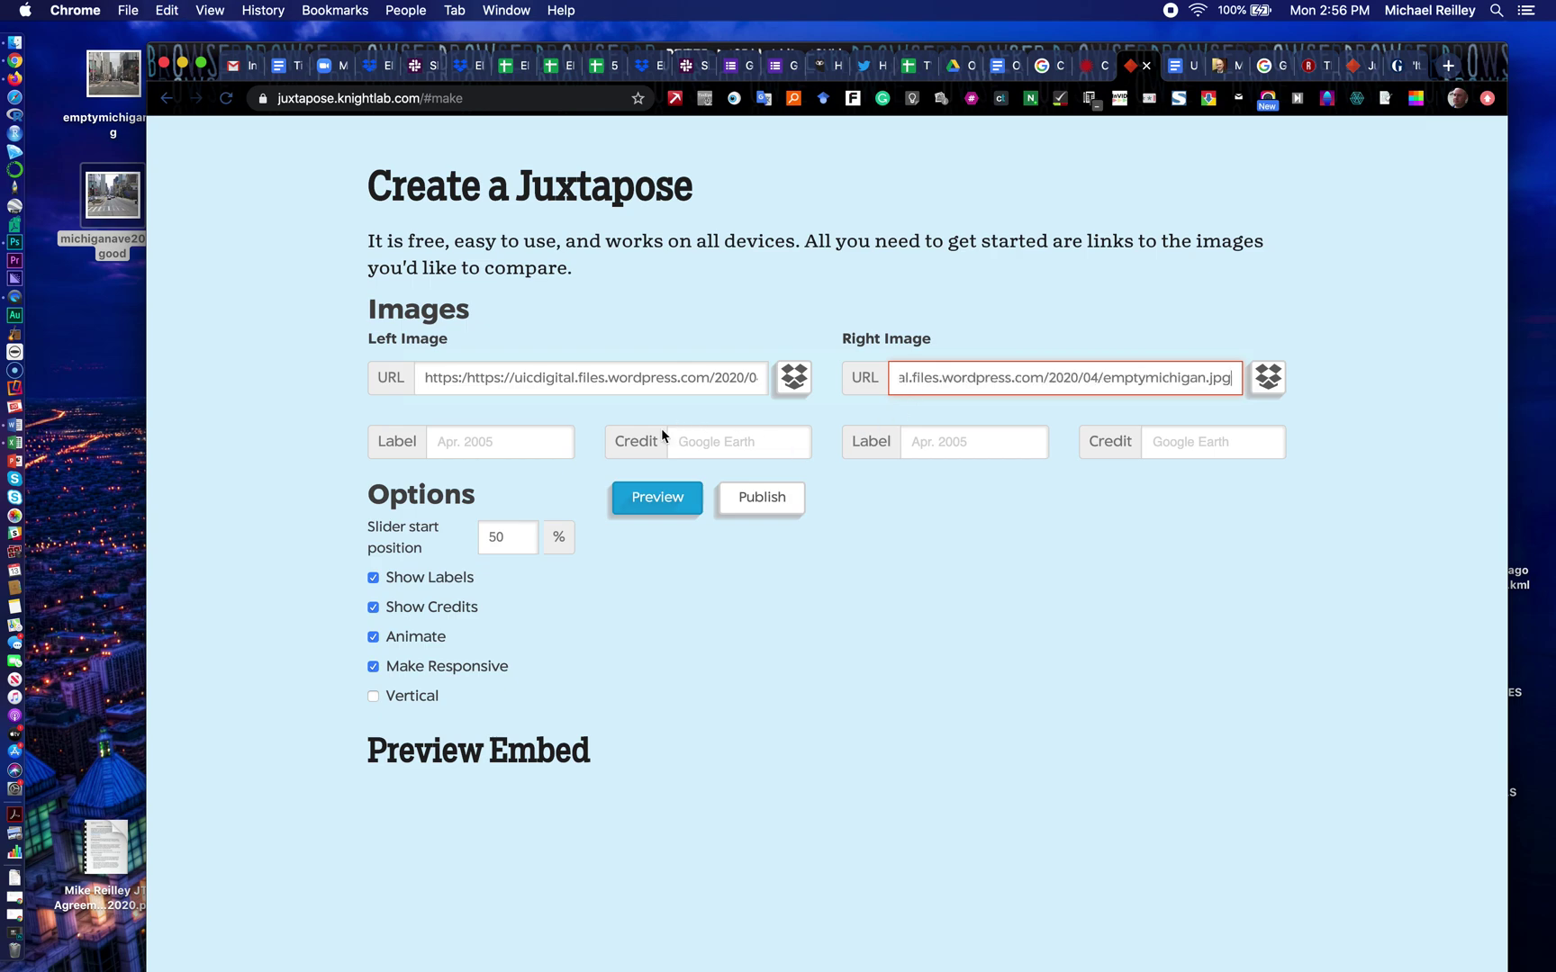
# Step: Try to remove the stray leading characters from the left and right image URLs
pyautogui.click(577, 382)
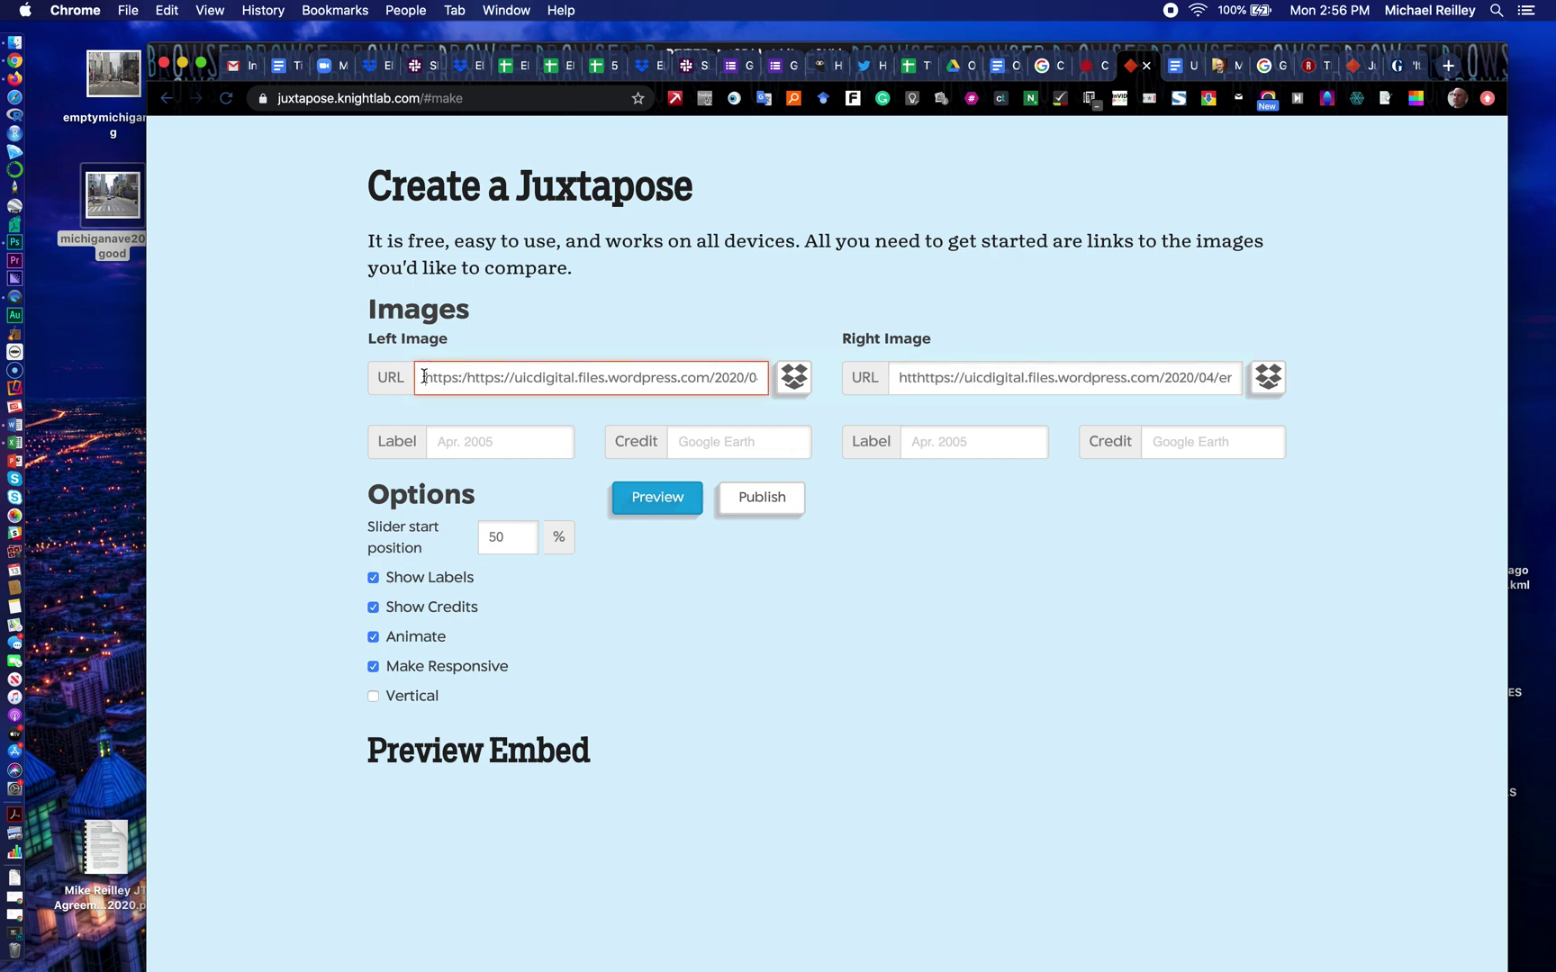
pyautogui.moveTo(467, 376); pyautogui.dragTo(394, 382)
pyautogui.press('BackSpace')
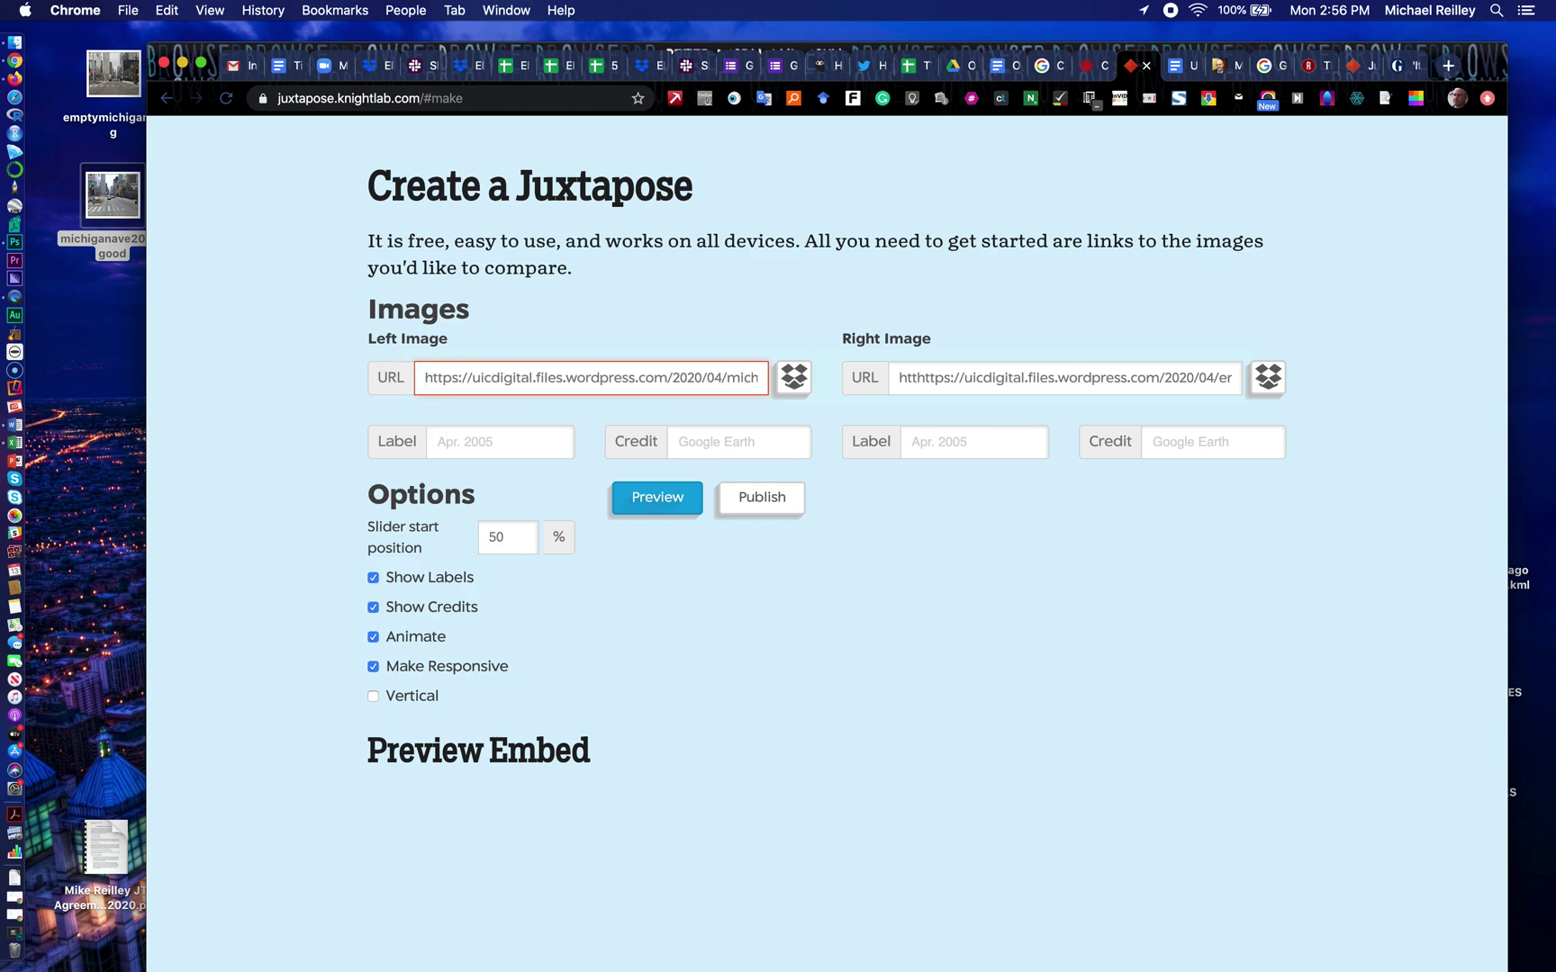
pyautogui.click(892, 378)
pyautogui.press('Delete')
pyautogui.press('Delete')
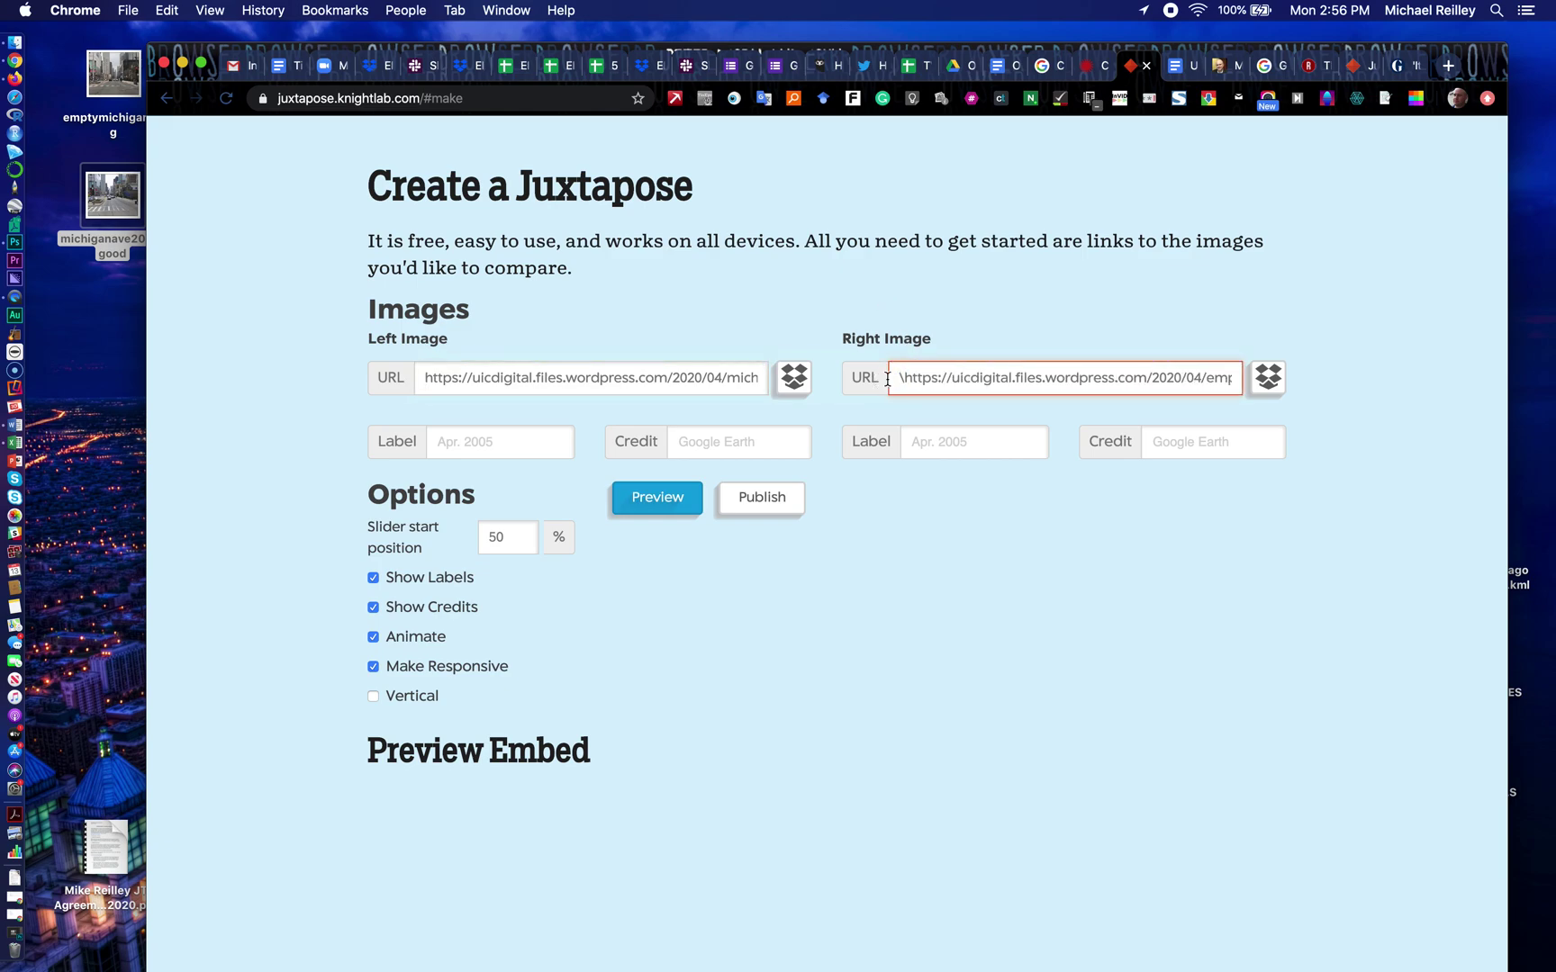
# Step: Clear both the right and left image URLs completely
pyautogui.click(762, 378)
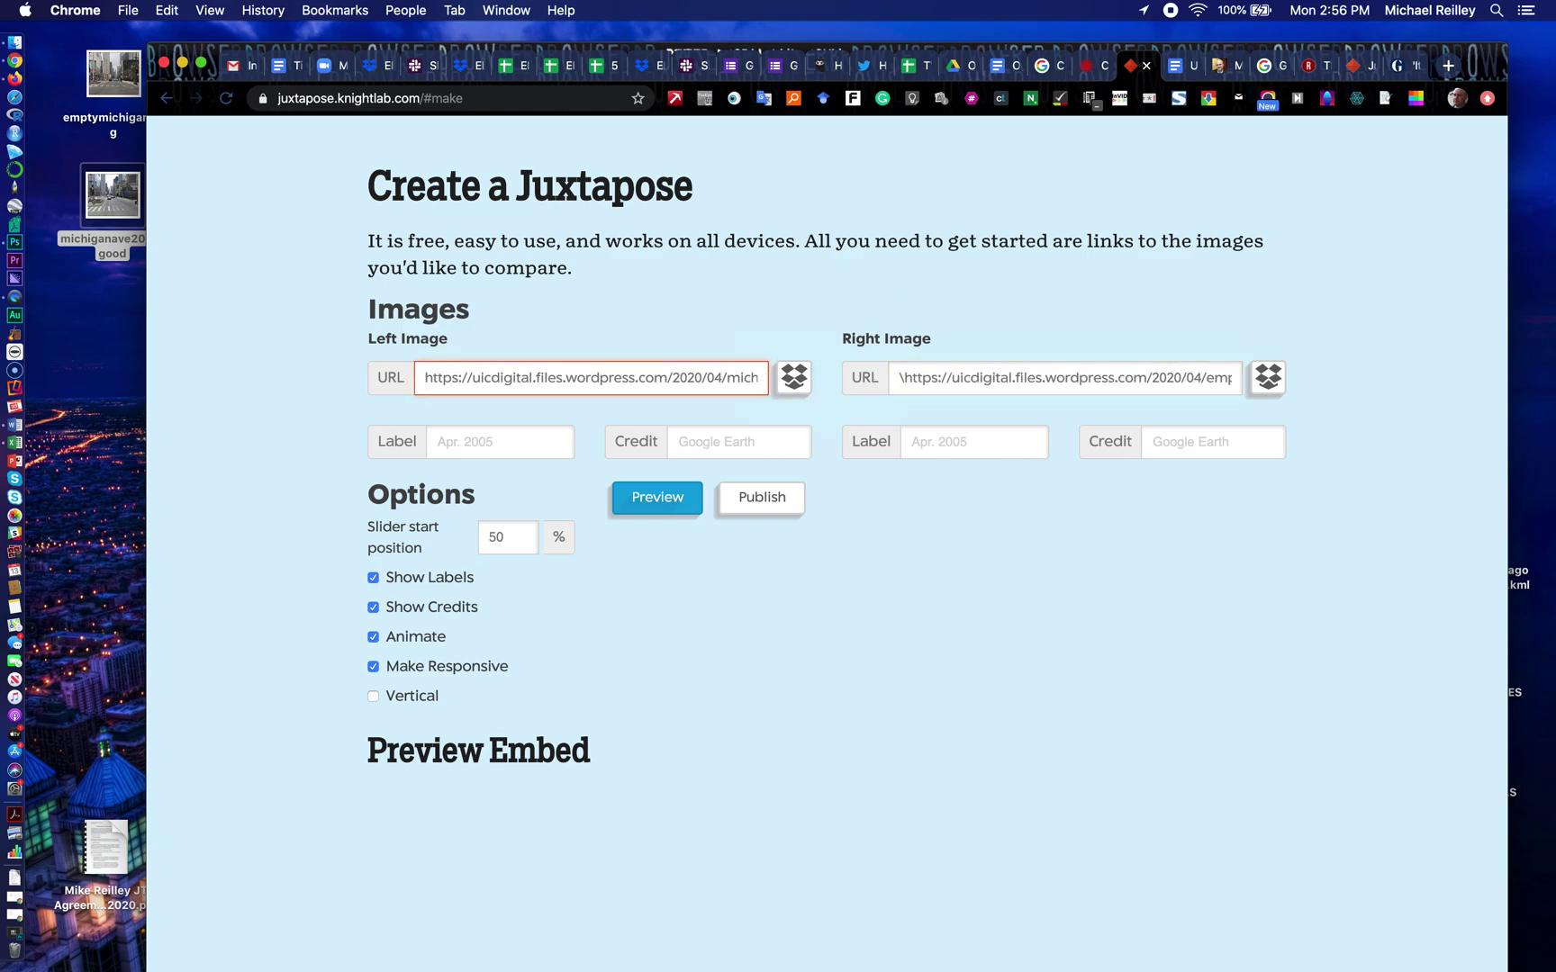
pyautogui.click(1207, 377)
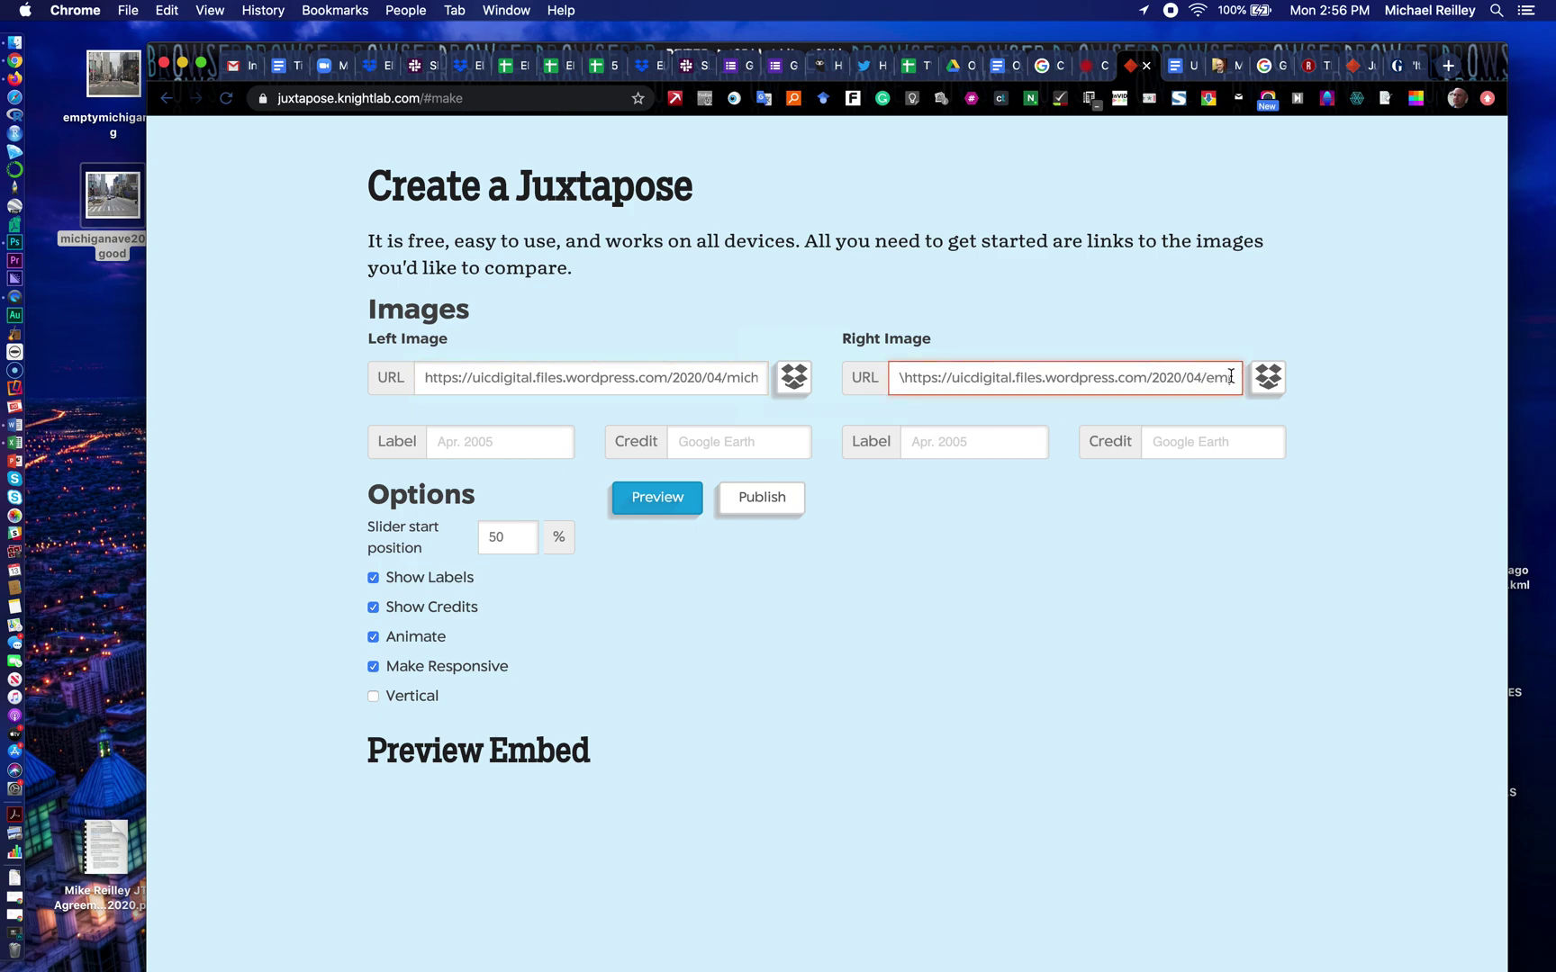
pyautogui.moveTo(1212, 378); pyautogui.dragTo(1255, 387)
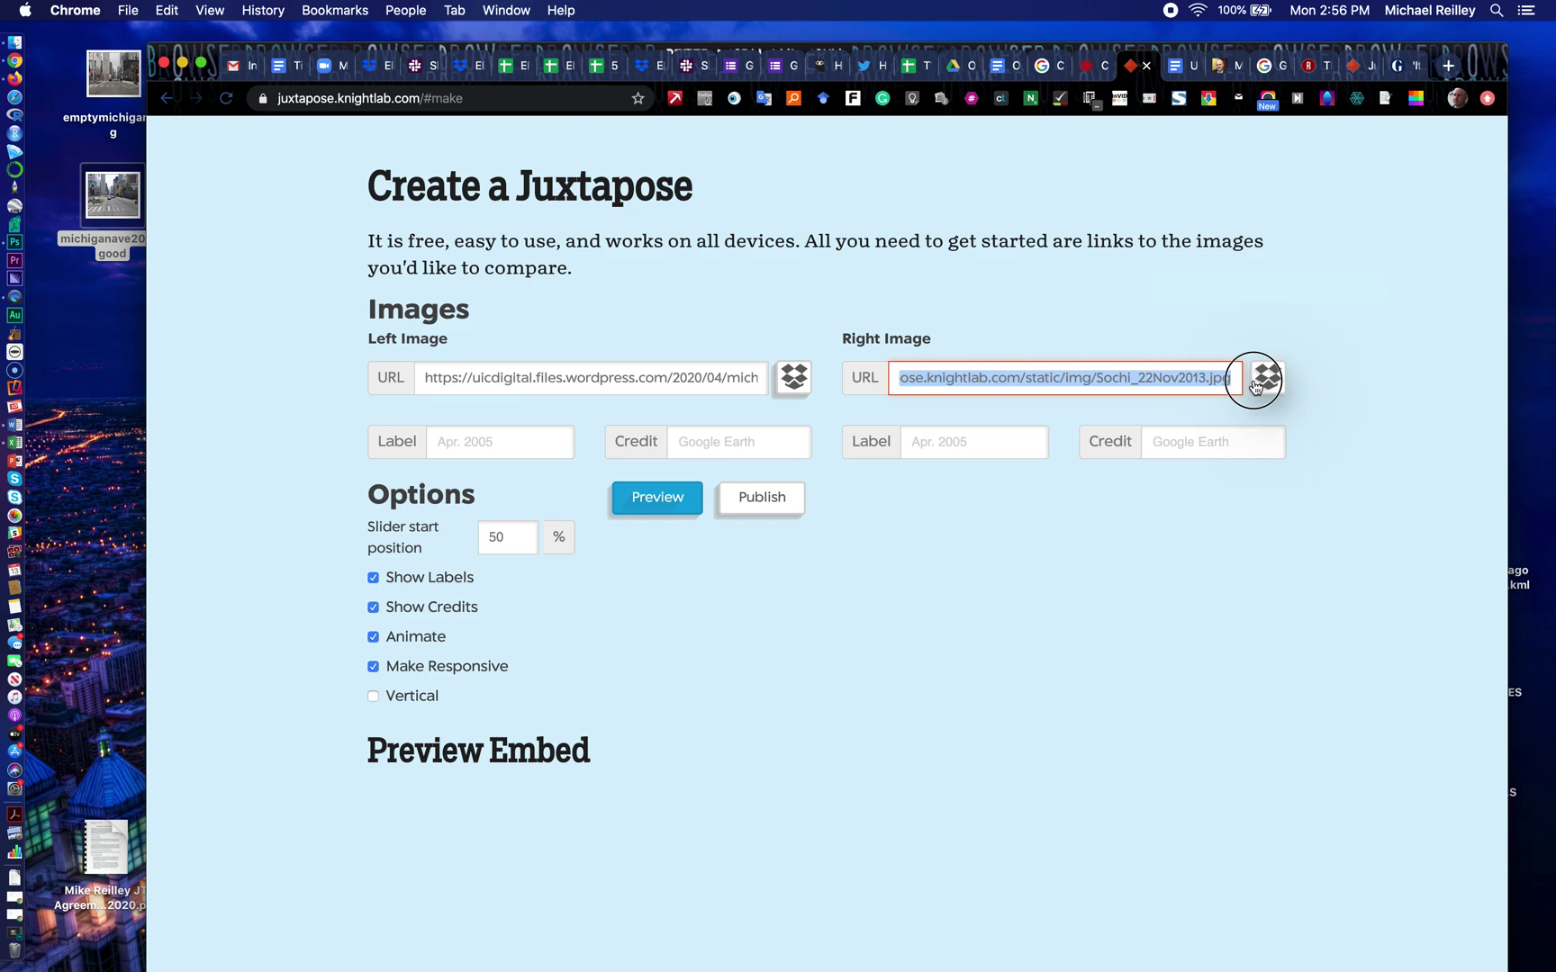
pyautogui.write('\\https://uicdigital.files.wordpress.com/2020/04')
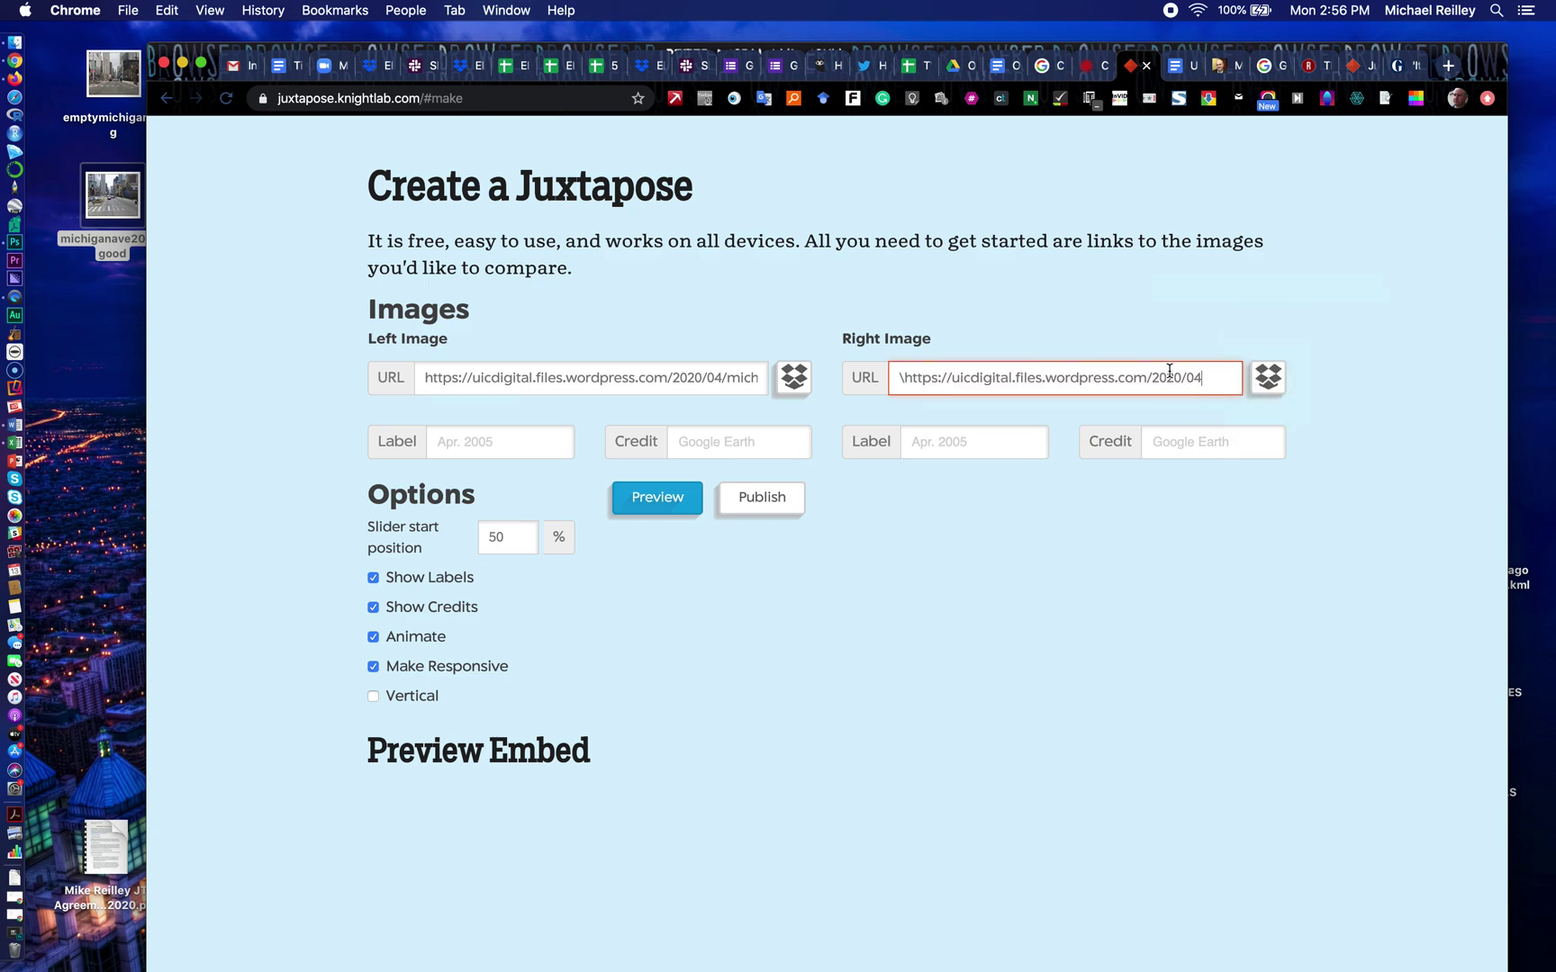
pyautogui.moveTo(1212, 376); pyautogui.dragTo(833, 368)
pyautogui.press('BackSpace')
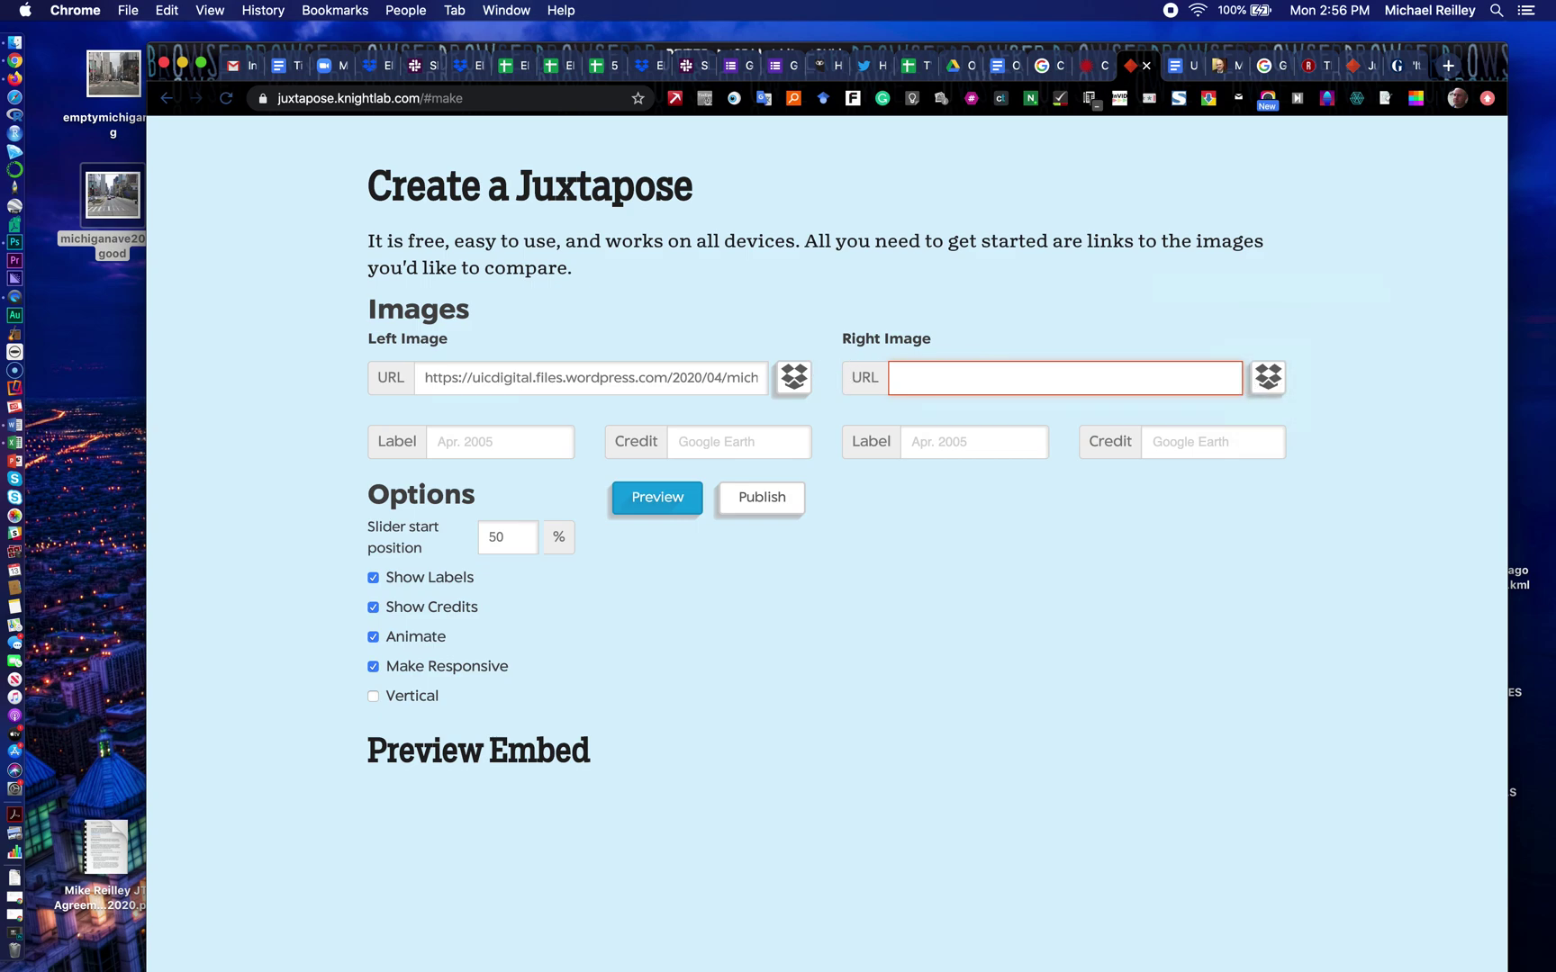
pyautogui.click(754, 375)
pyautogui.press('super+a')
pyautogui.press('BackSpace')
# Step: Paste the emptymichigan.jpg link as the right image URL and the michiganave2018-good.png link from the Google Docs document as the left
pyautogui.click(932, 380)
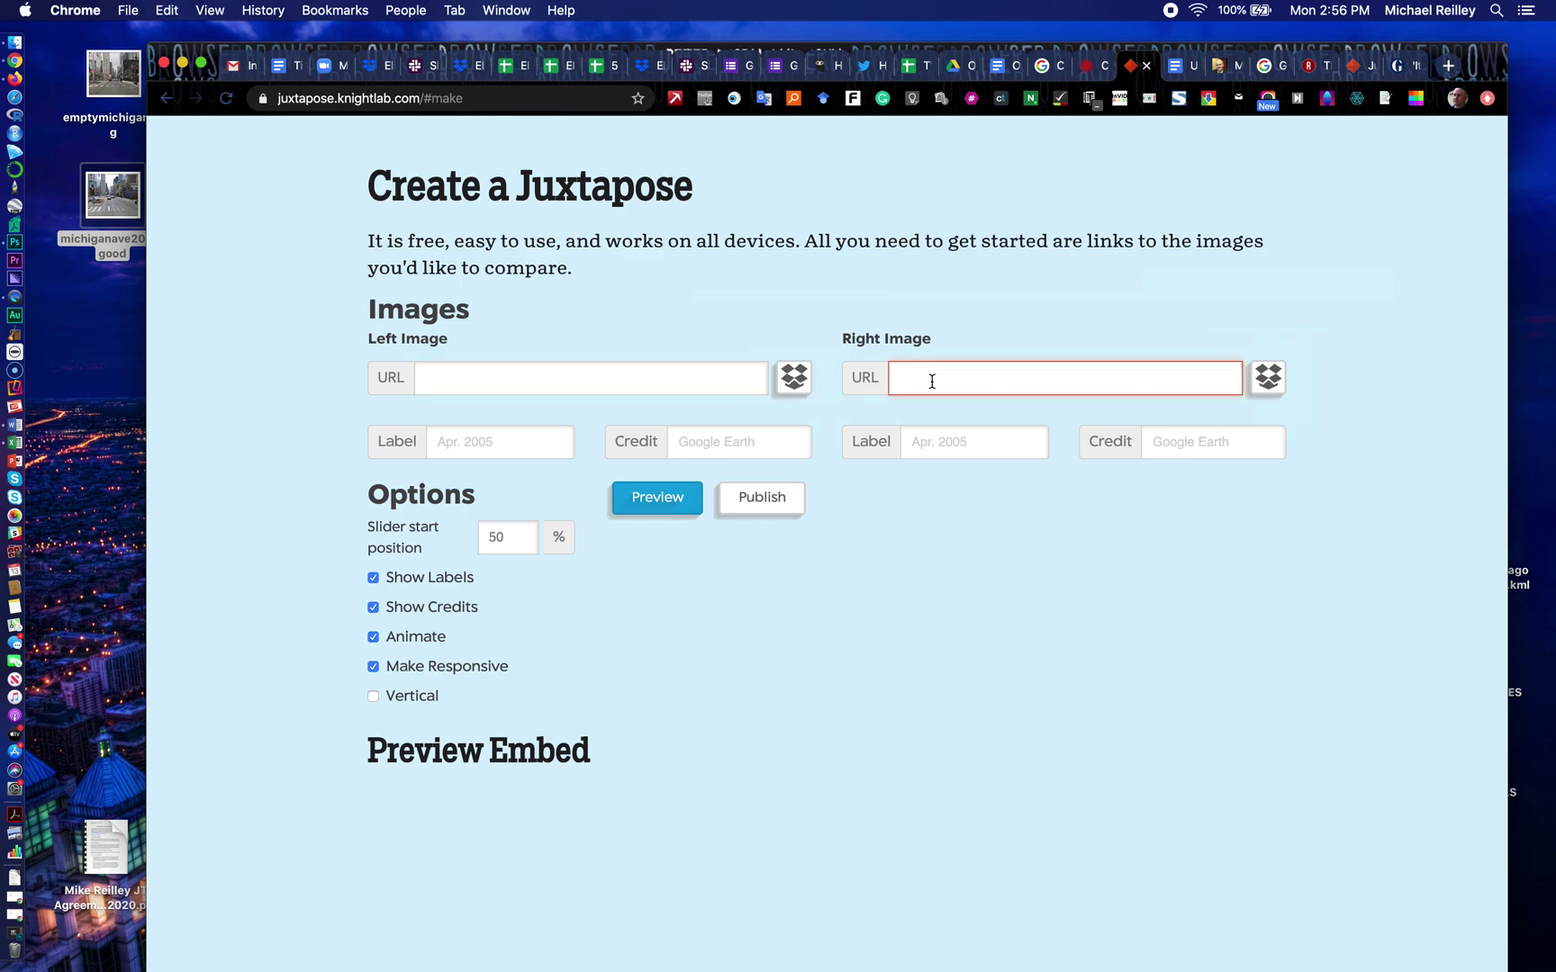
pyautogui.press('super+v')
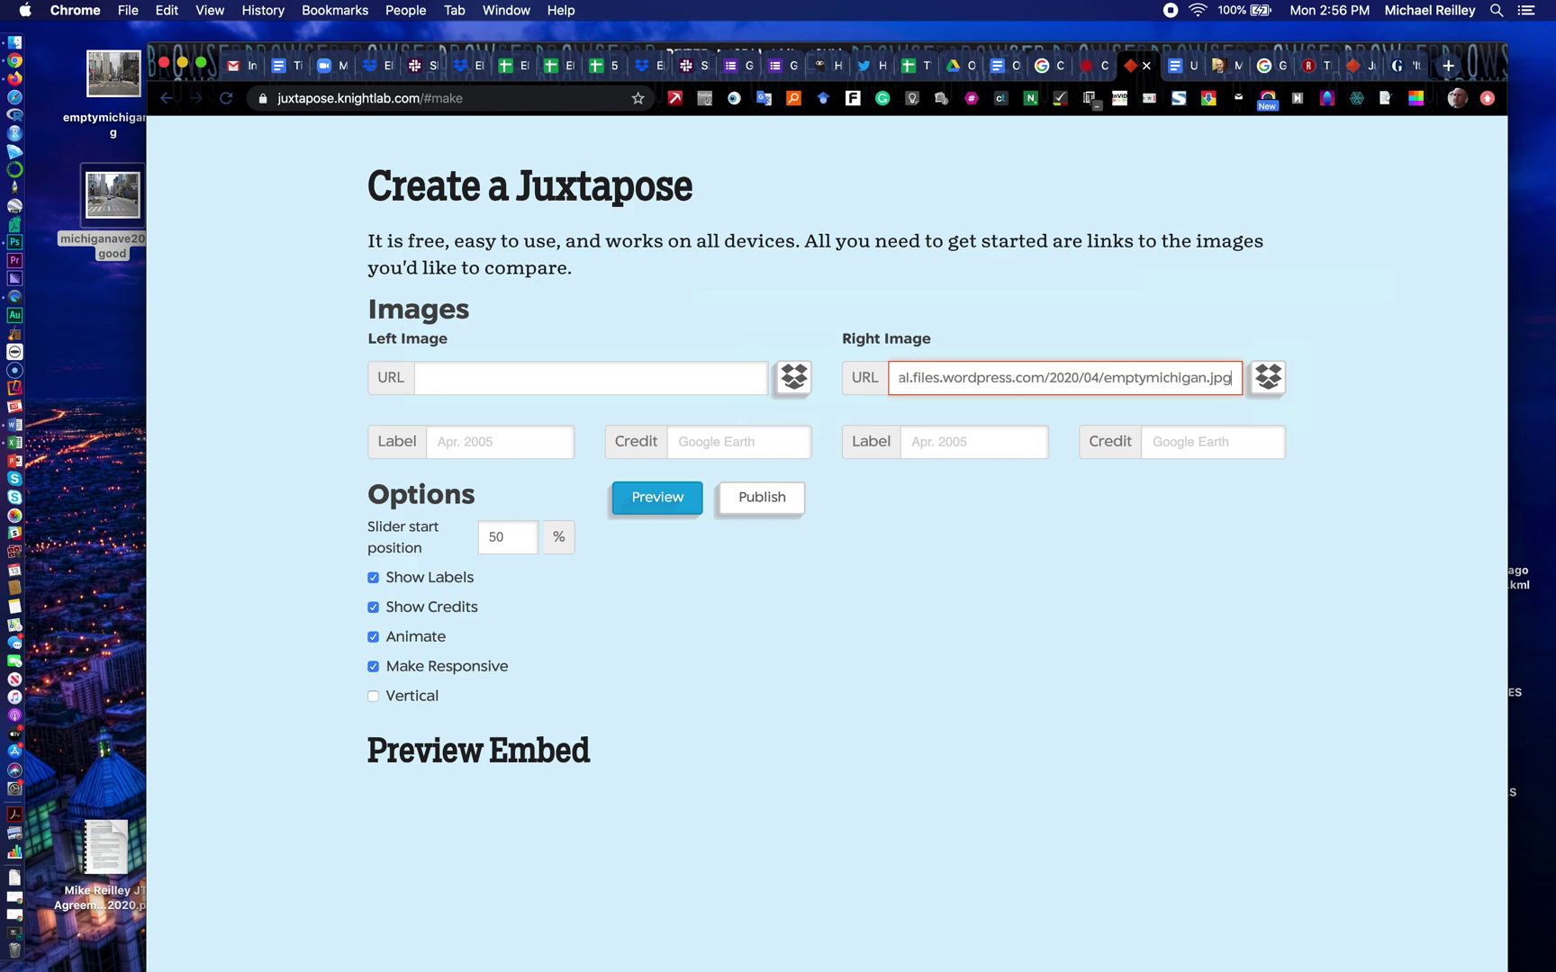
pyautogui.click(1178, 65)
pyautogui.moveTo(1026, 369); pyautogui.dragTo(574, 368)
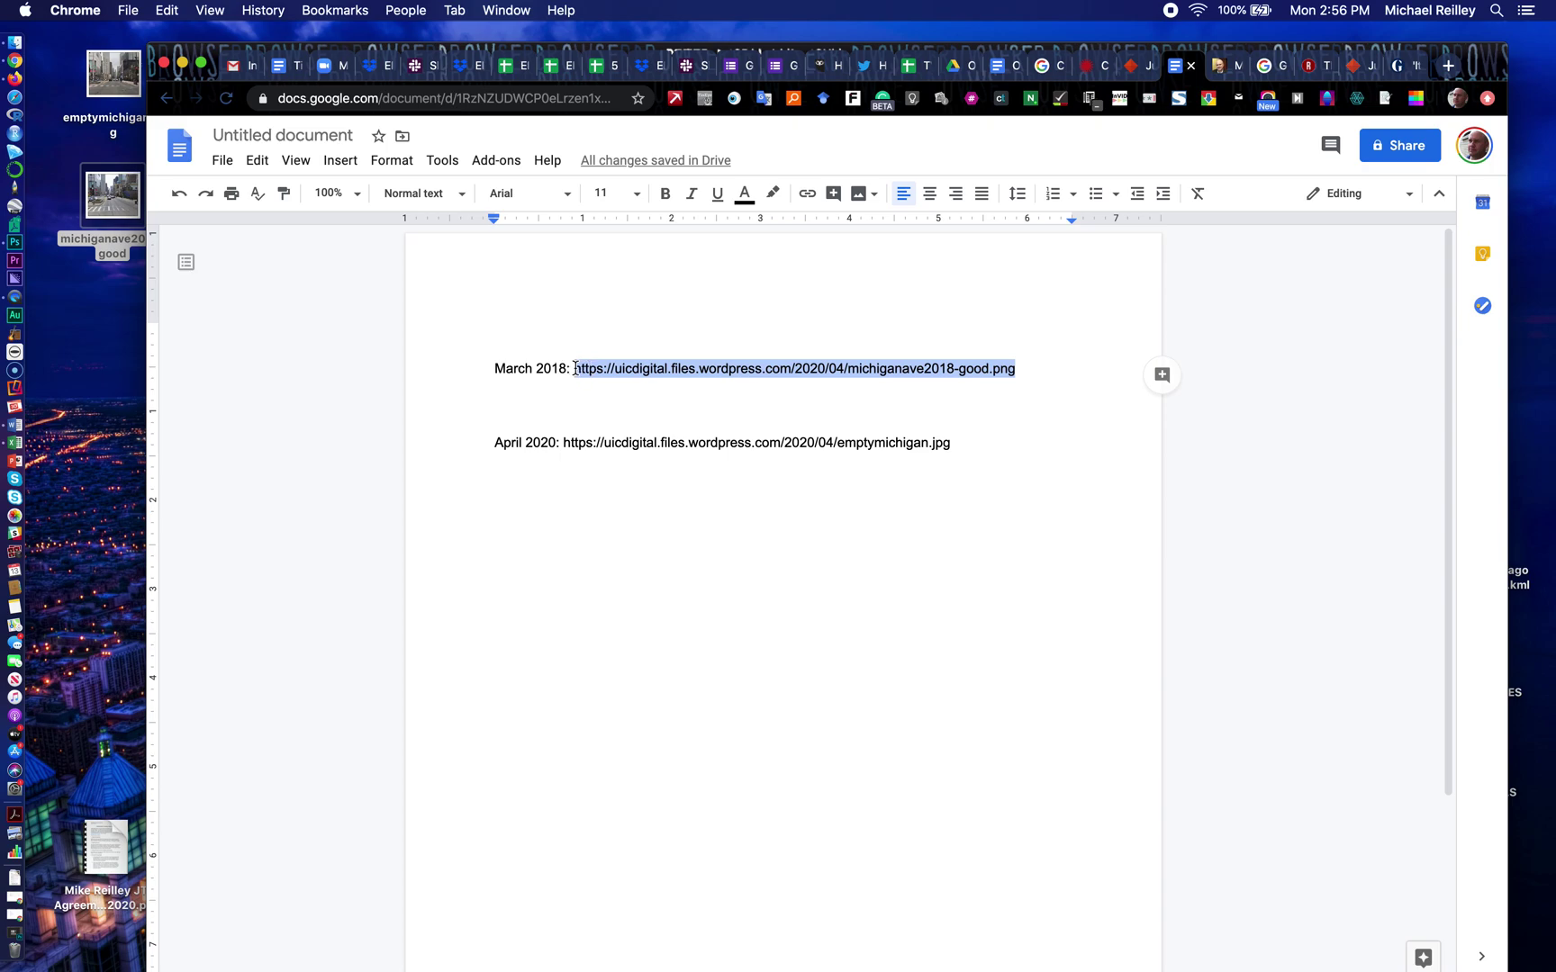
pyautogui.click(1132, 64)
pyautogui.click(612, 372)
pyautogui.press('super+v')
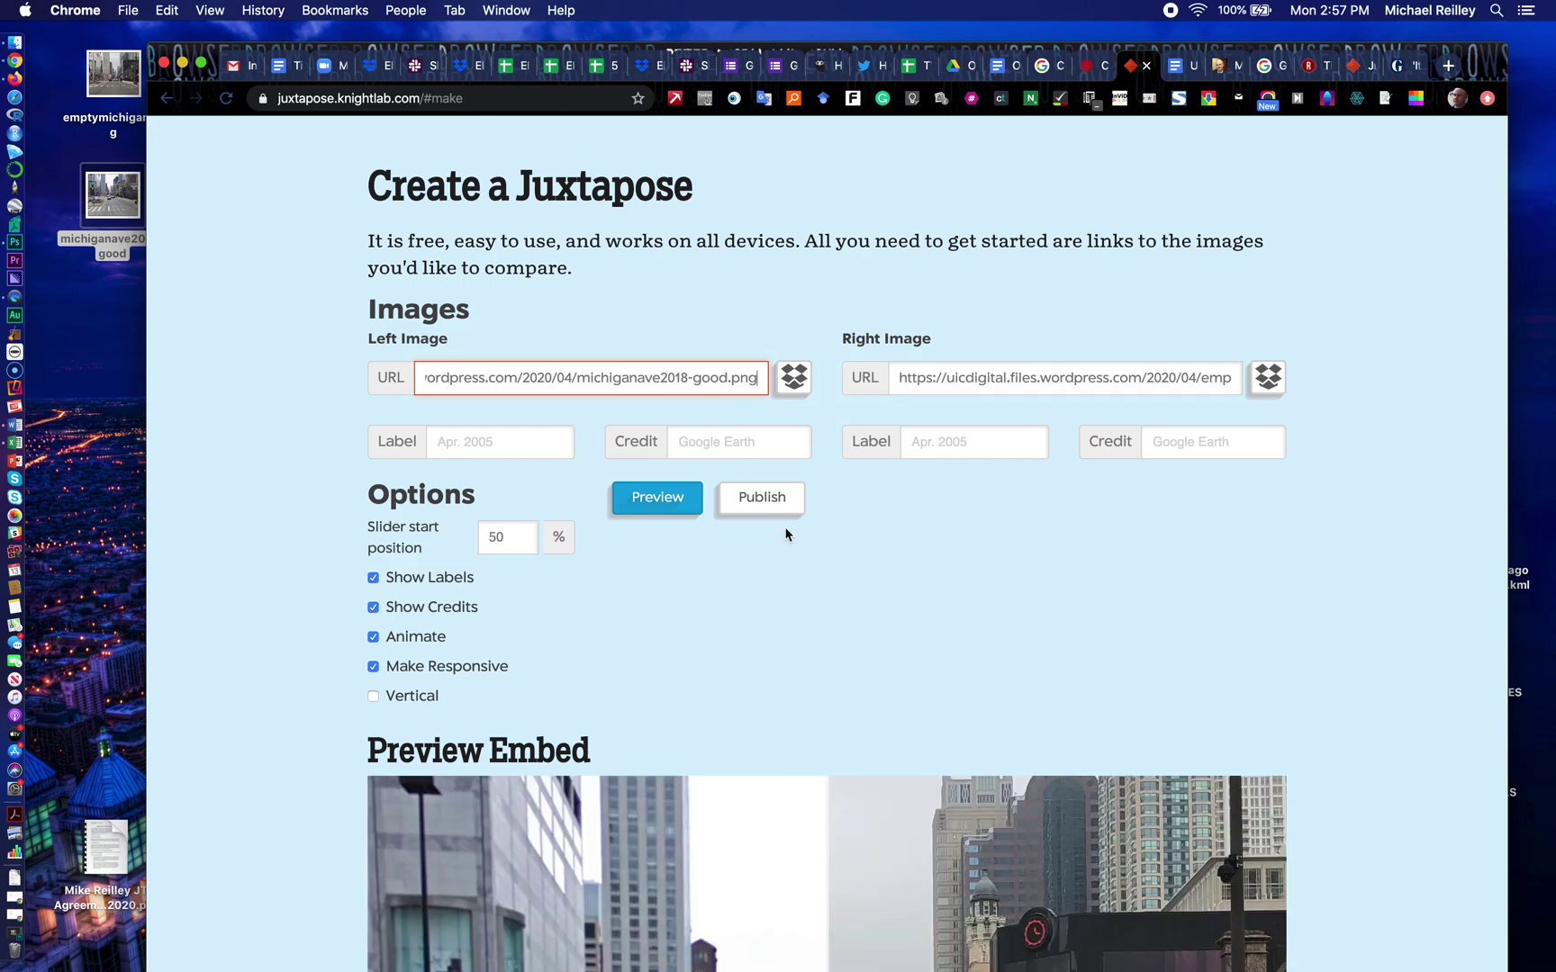
# Step: Label the left image "March 2018" and credit it to Google Earth
pyautogui.scroll(-5, 1236, 715)
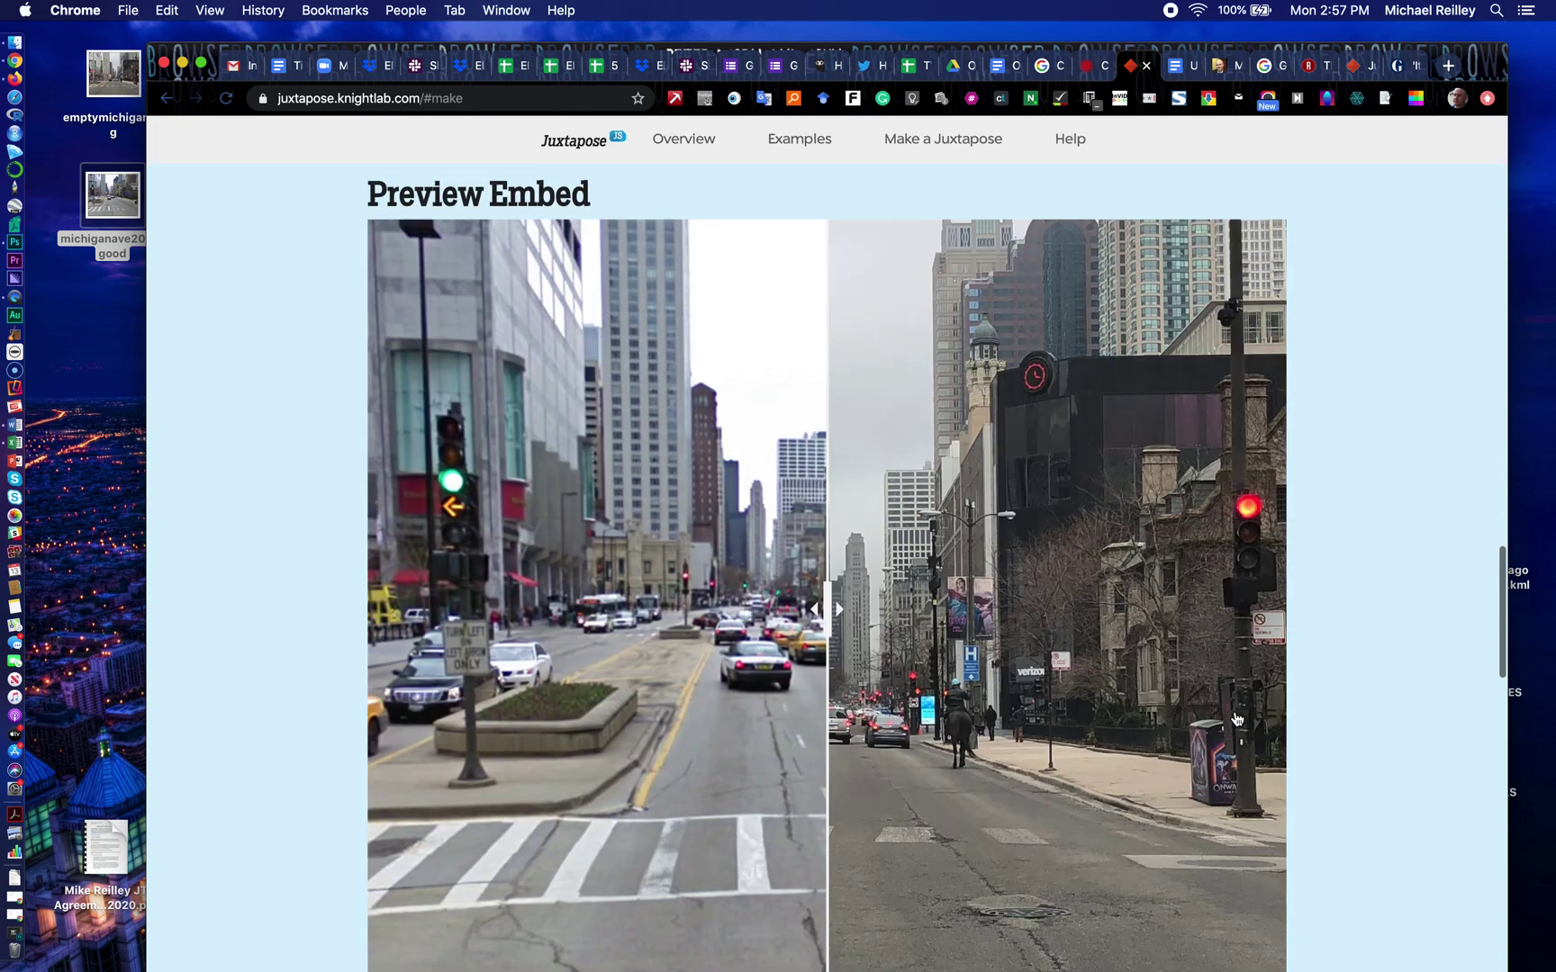
pyautogui.scroll(5, 1235, 718)
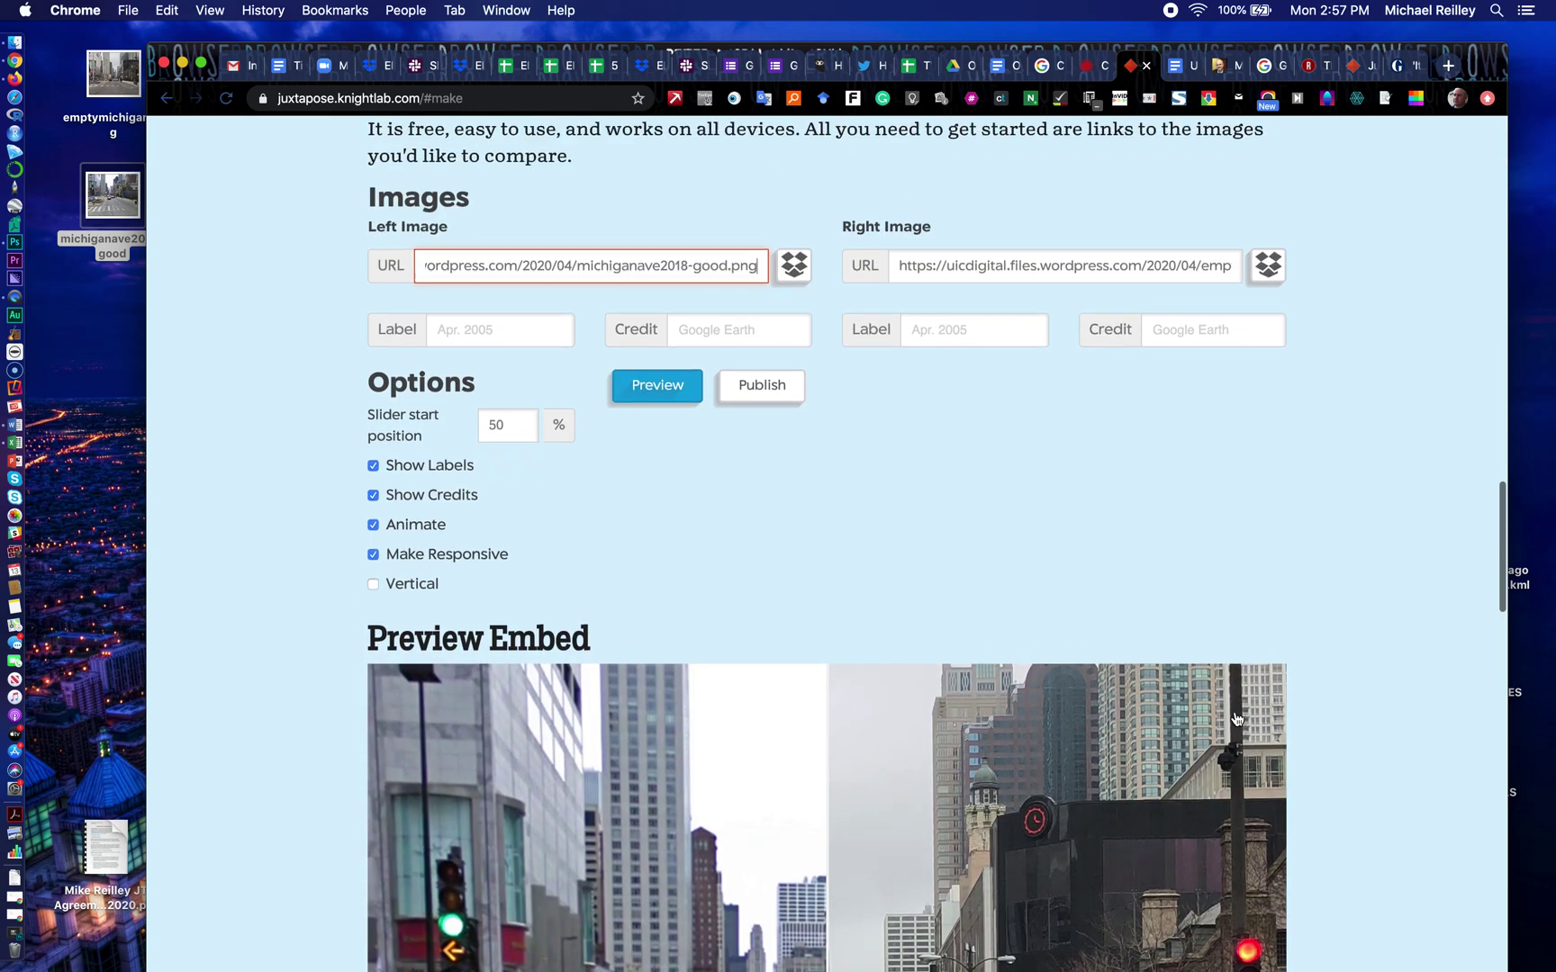
pyautogui.scroll(2, 1236, 718)
pyautogui.click(454, 399)
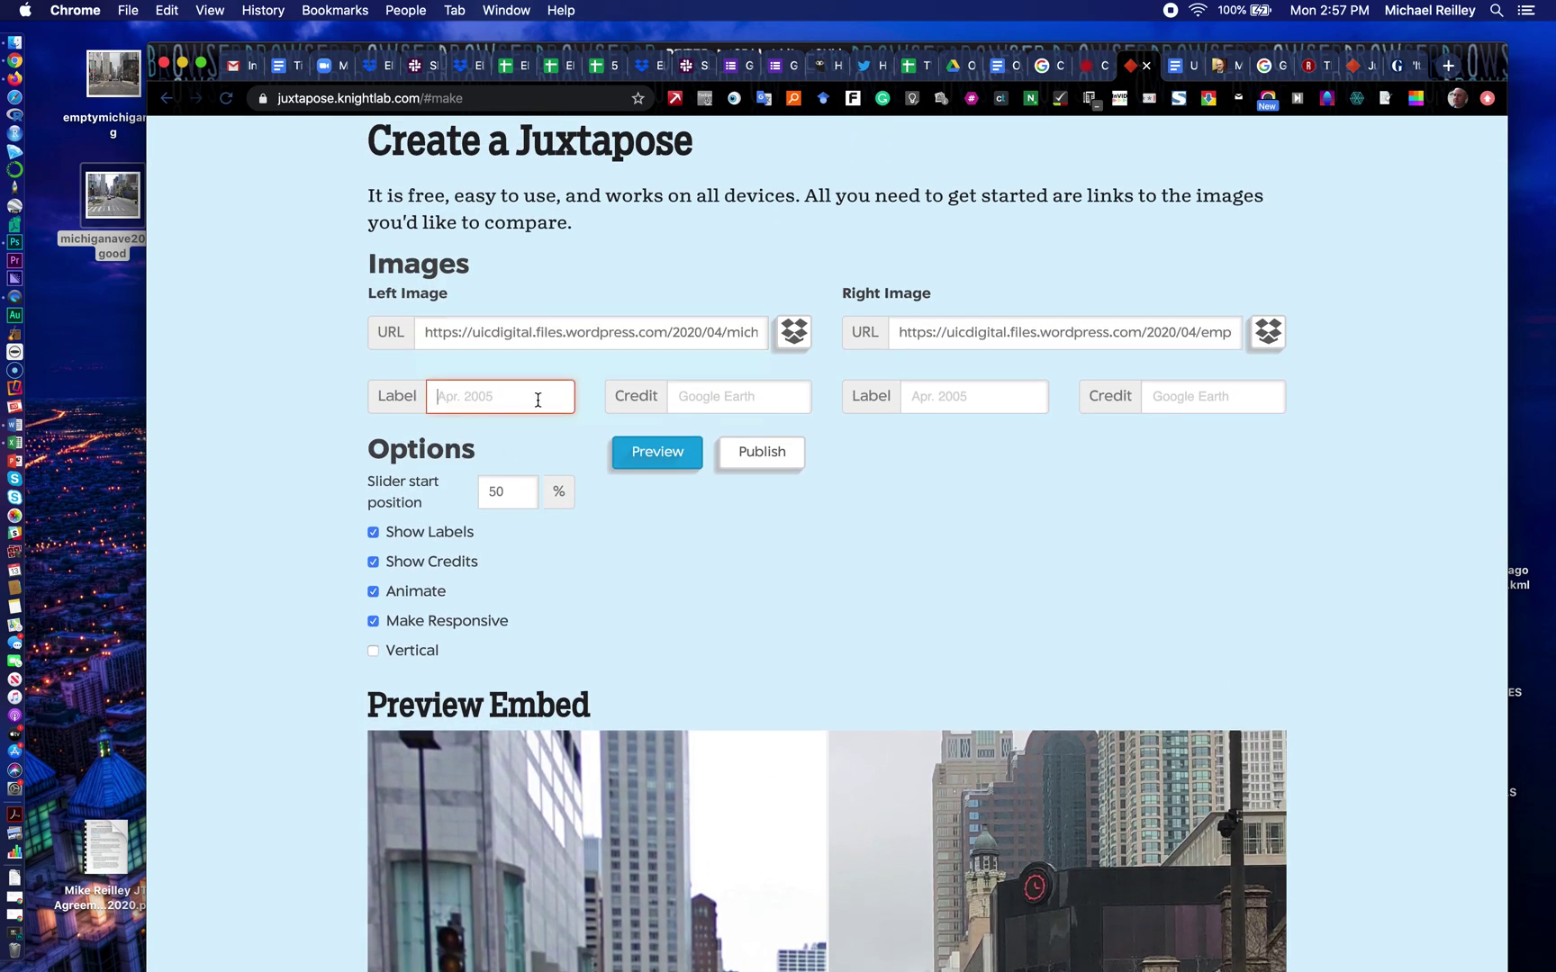
pyautogui.write('March 2018')
pyautogui.click(694, 401)
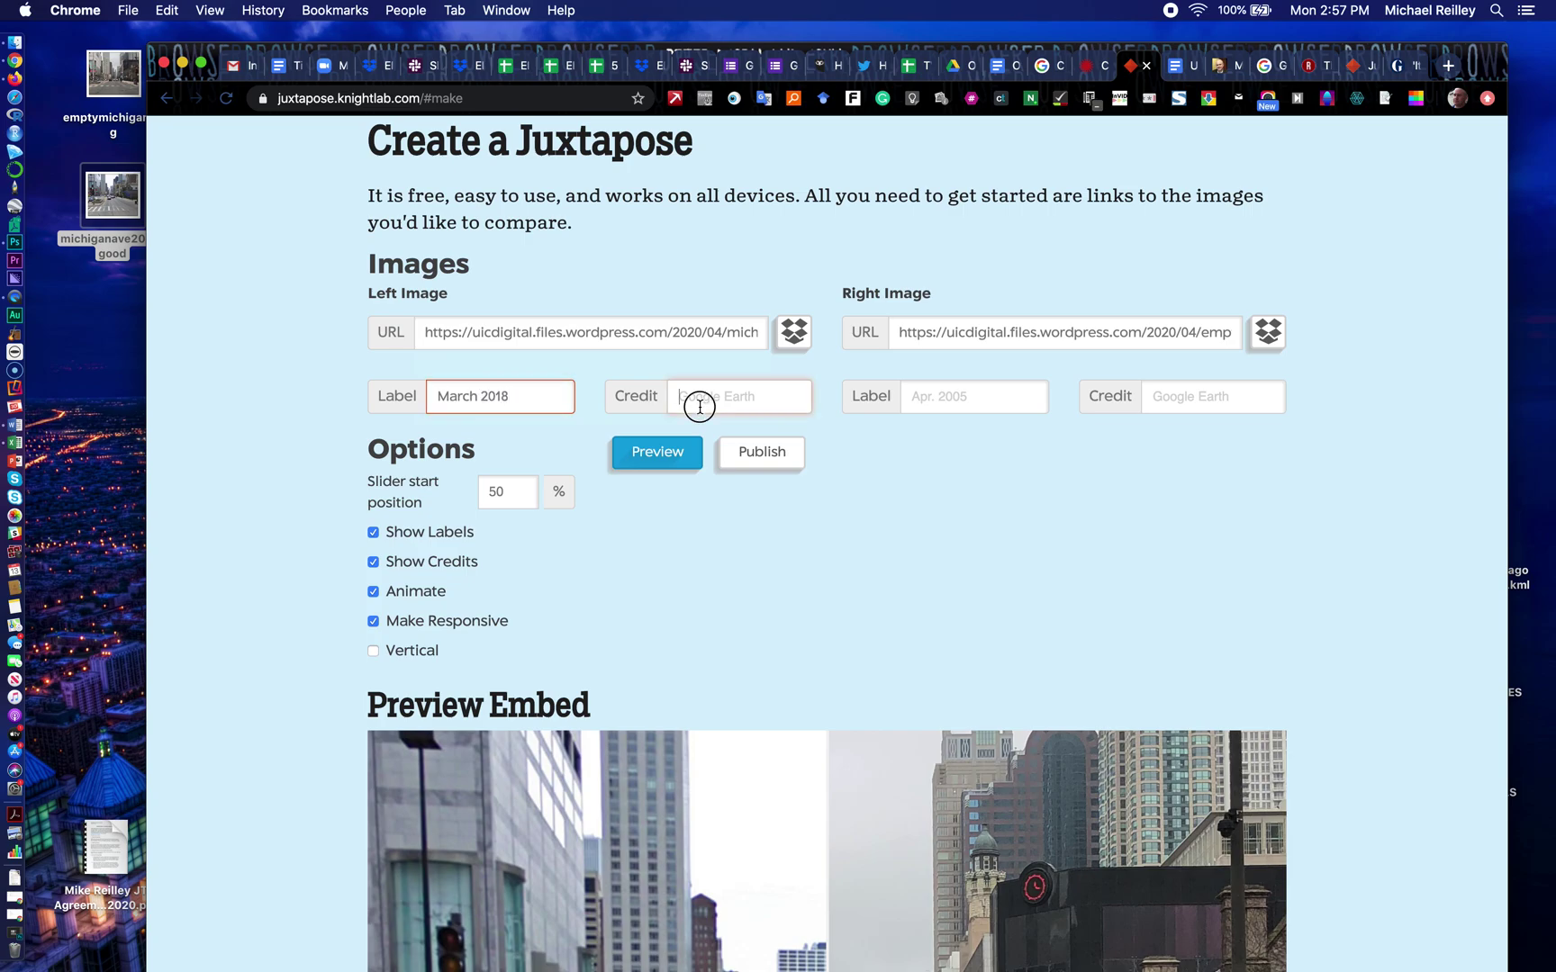
pyautogui.write('Google Earth')
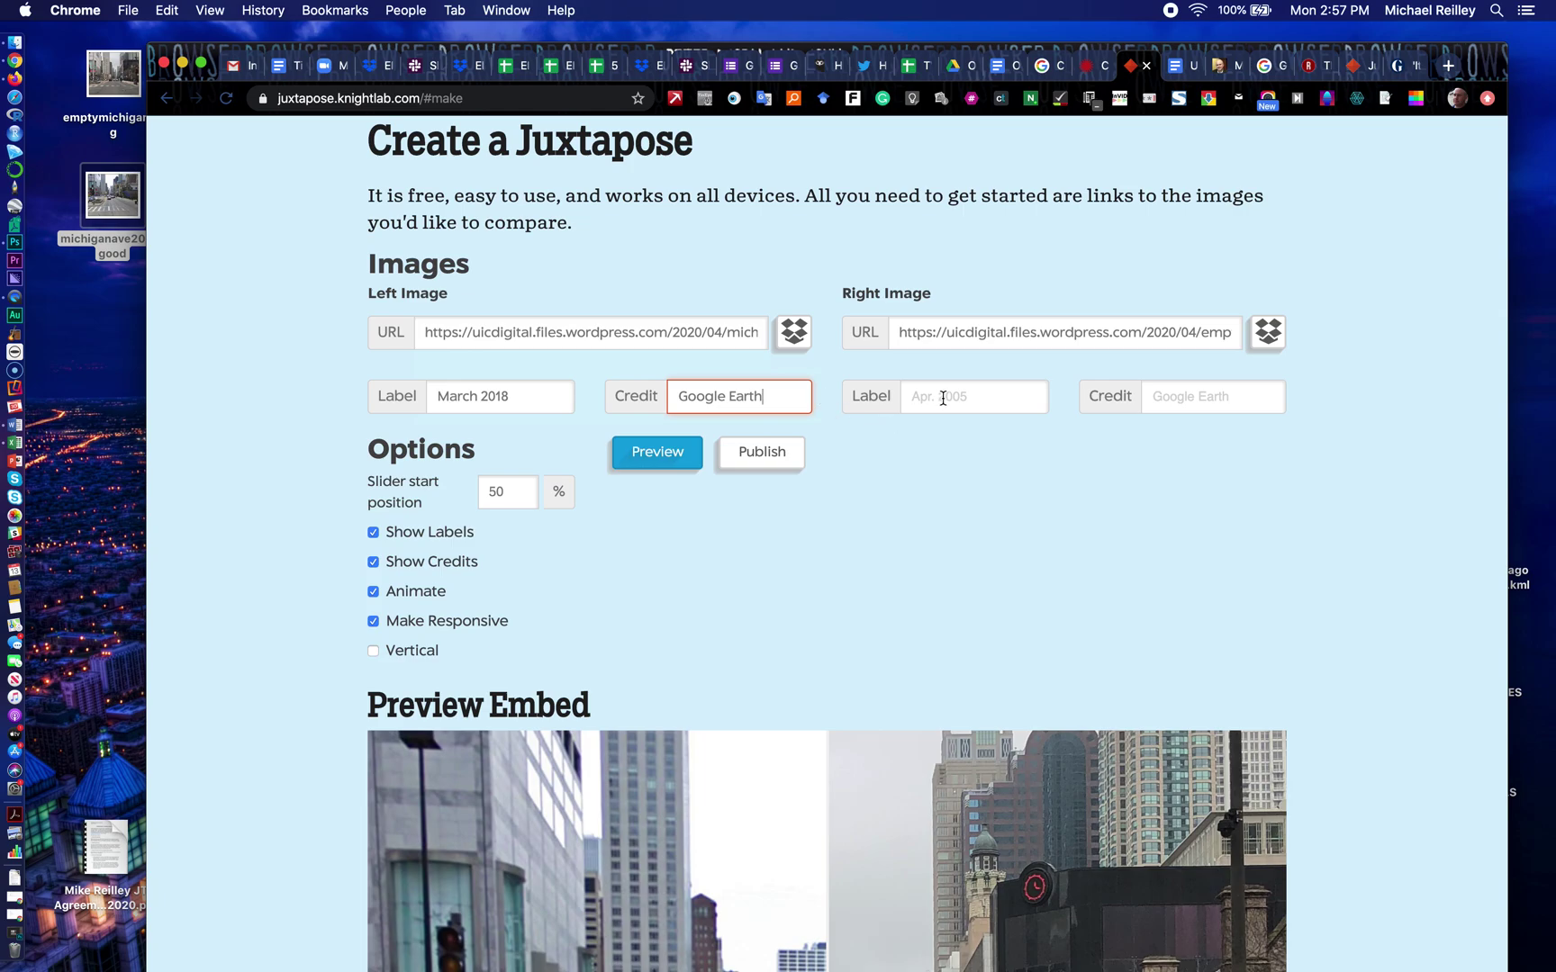
# Step: Label the right image "April 2020" and enter the photographer's full name as its credit
pyautogui.click(943, 398)
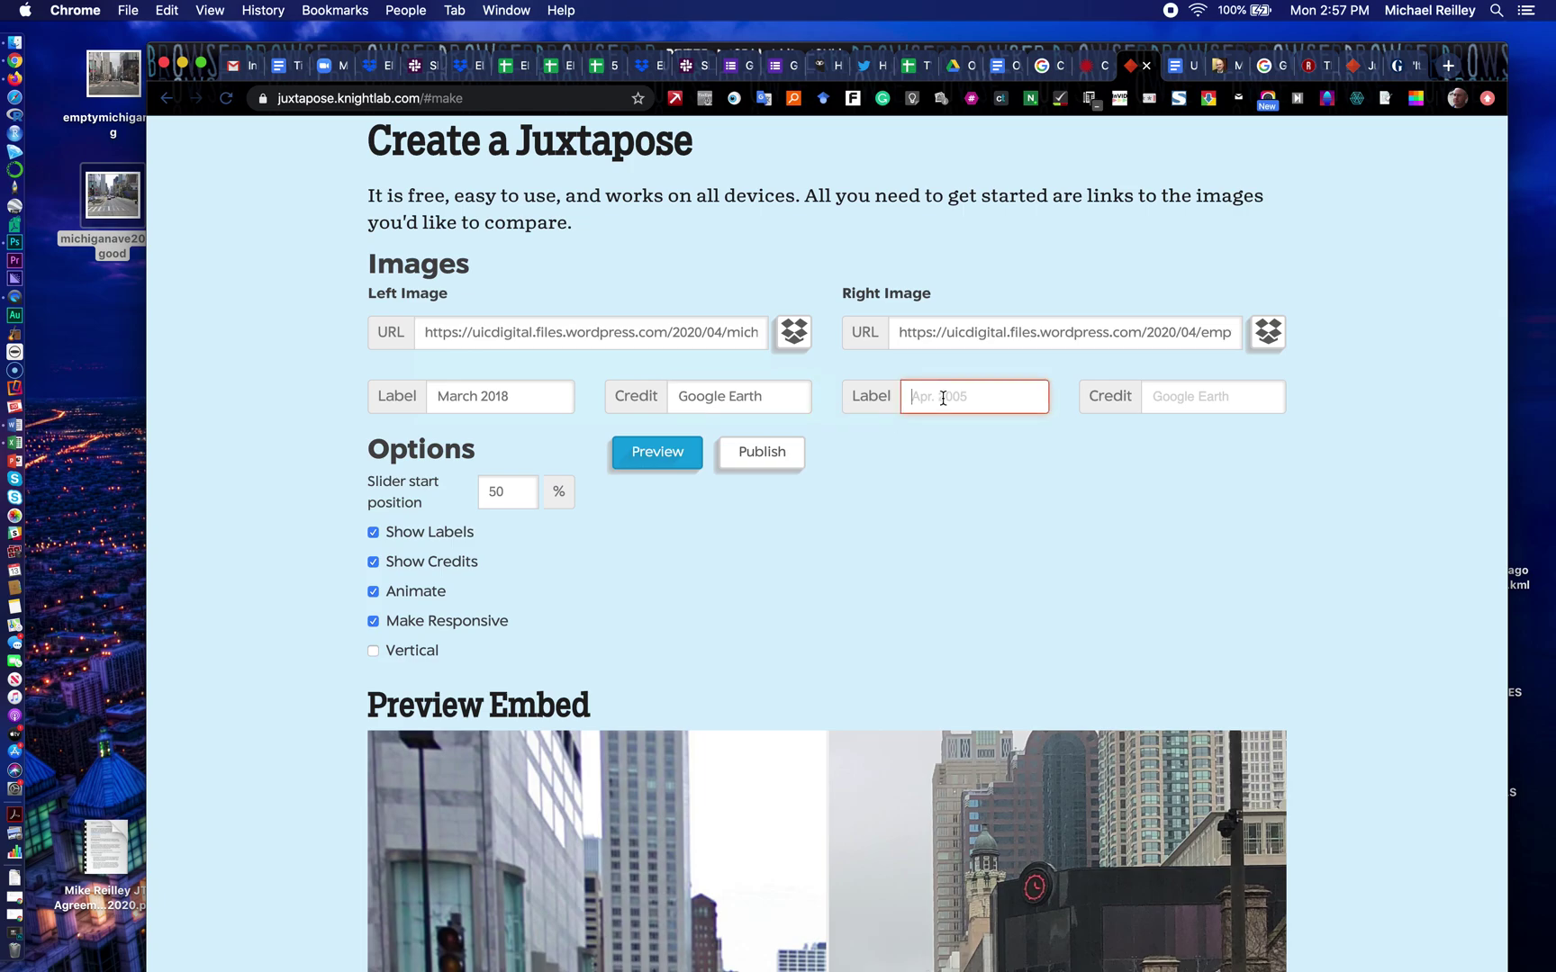
pyautogui.write('April 2020')
pyautogui.click(1166, 397)
pyautogui.write('Mike Reilley')
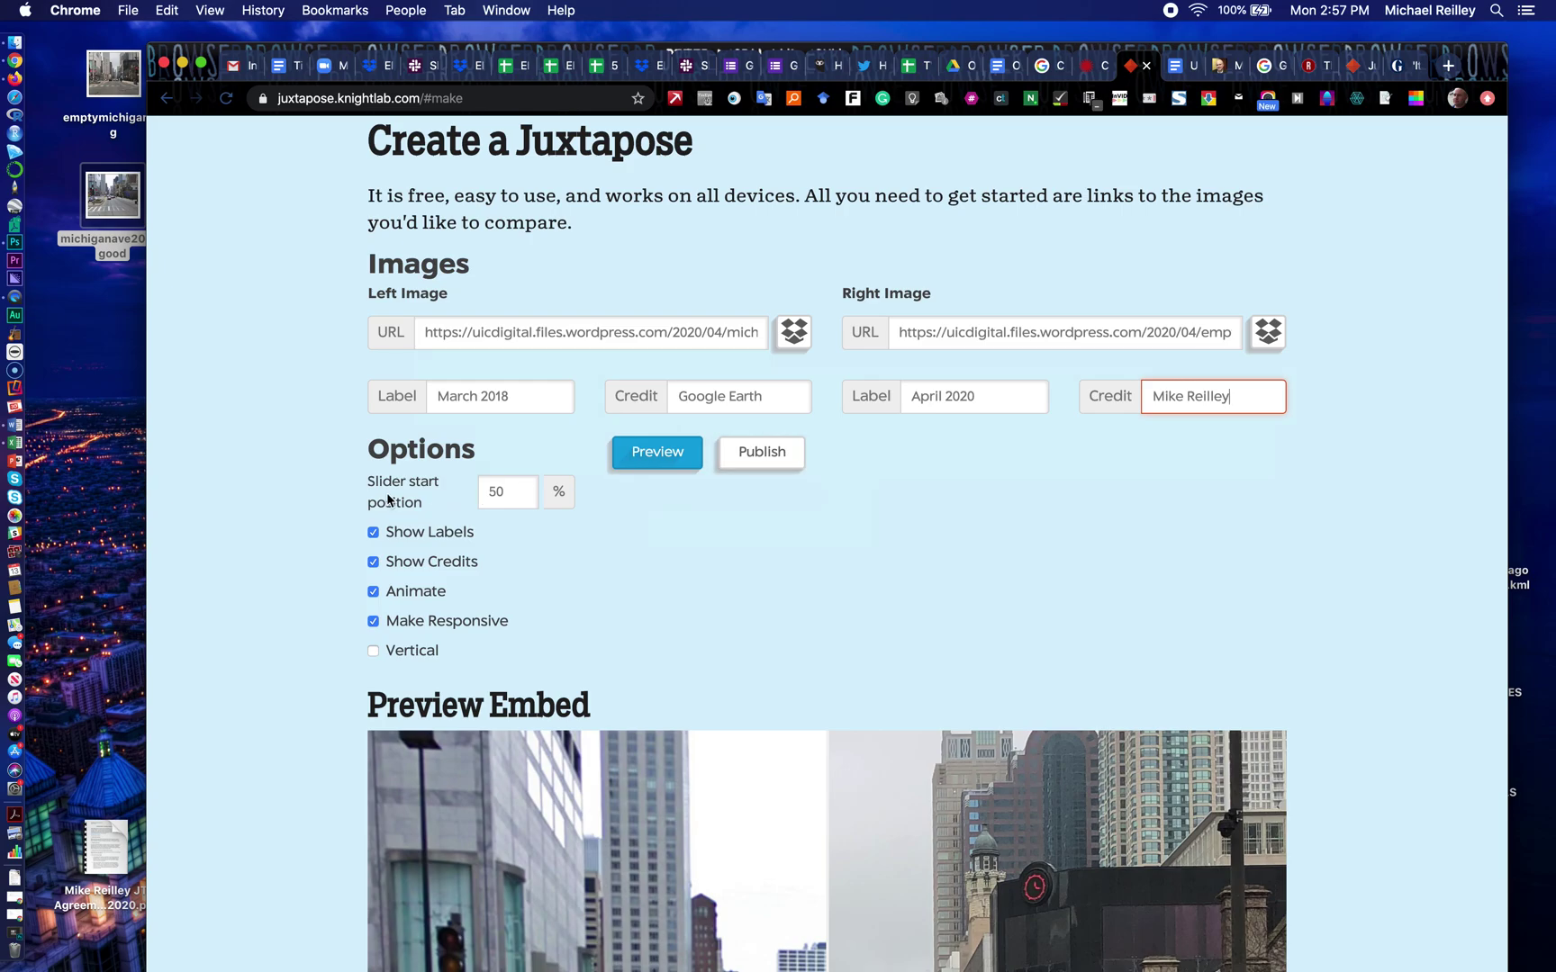
# Step: Set the slider start position to 67% and preview the embed, moving its divider further toward the April 2020 side
pyautogui.scroll(-5, 644, 536)
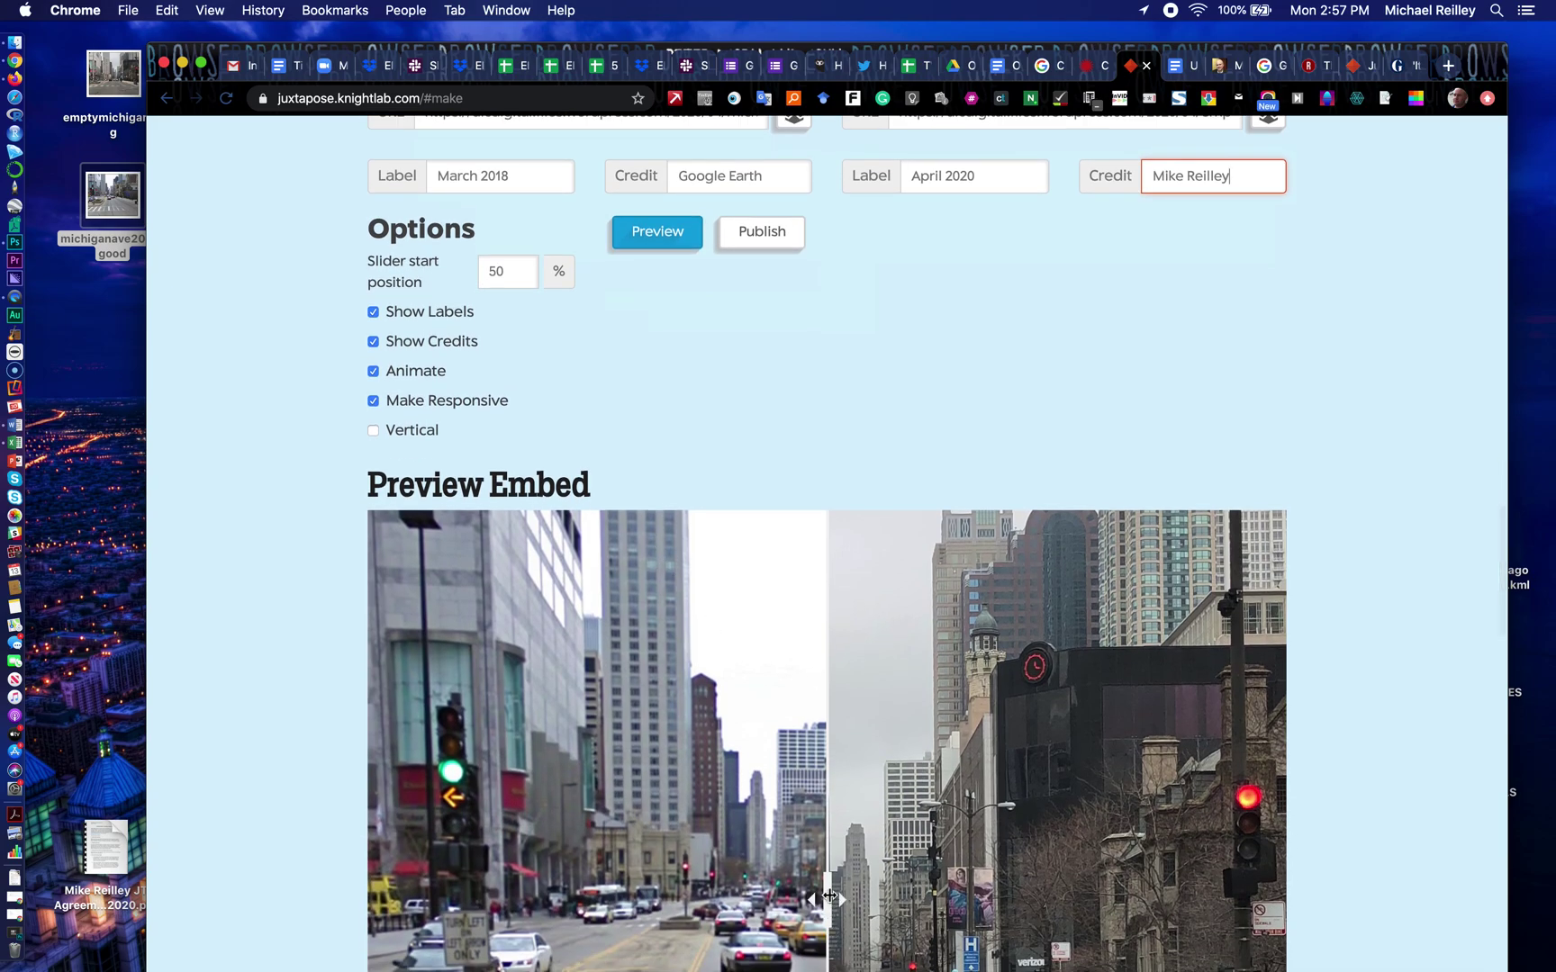
pyautogui.click(528, 273)
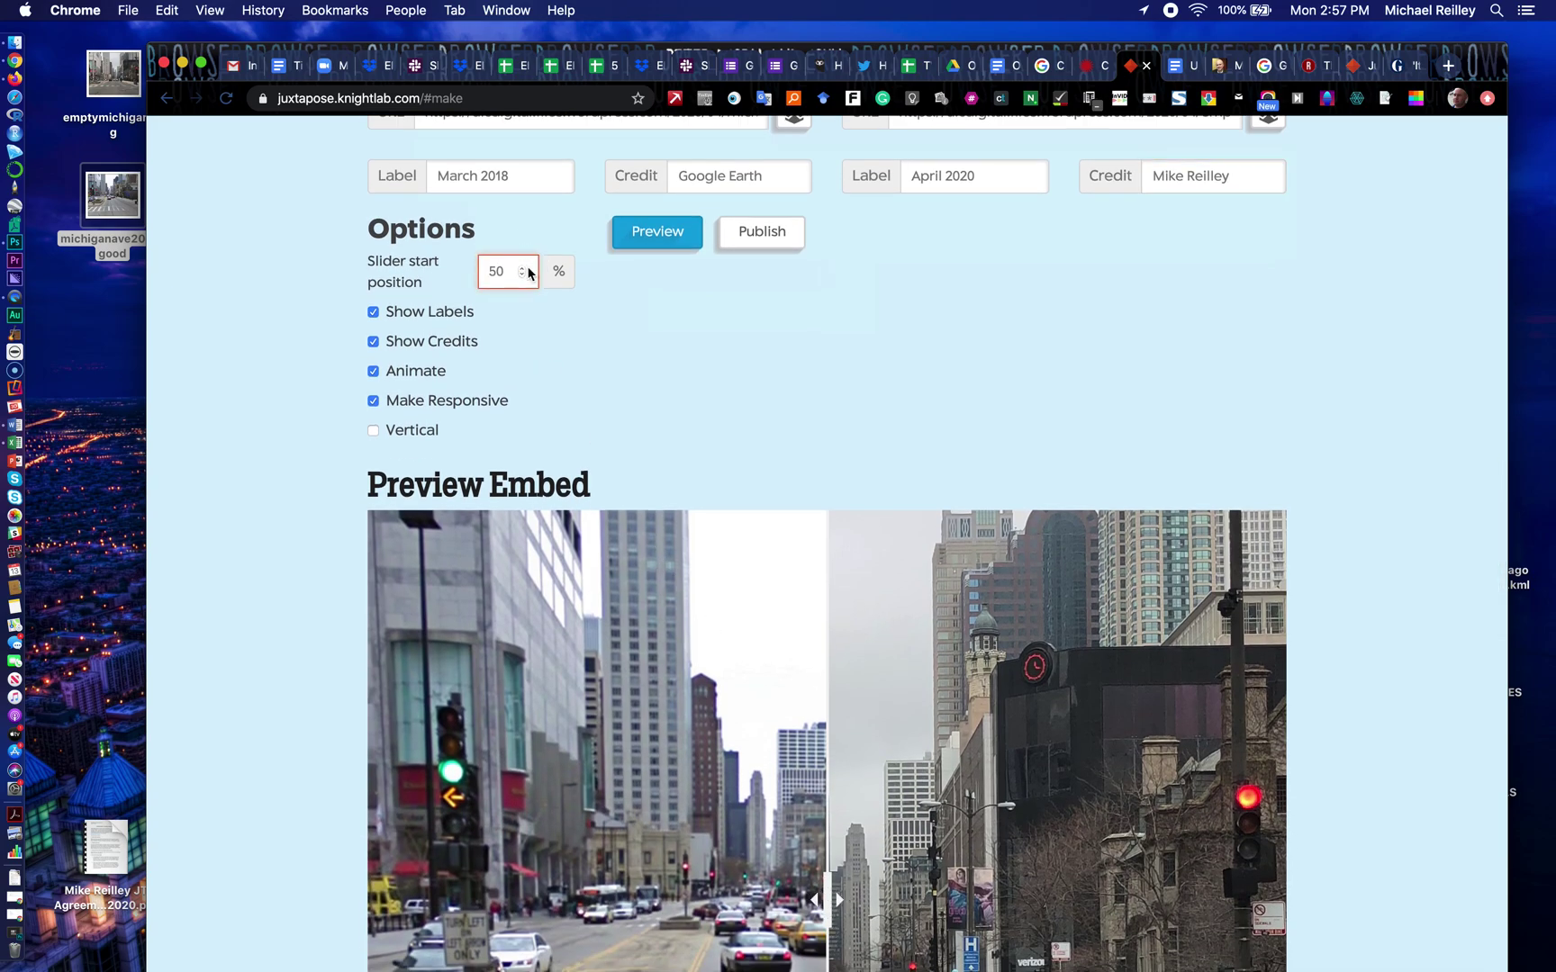
pyautogui.click(525, 267)
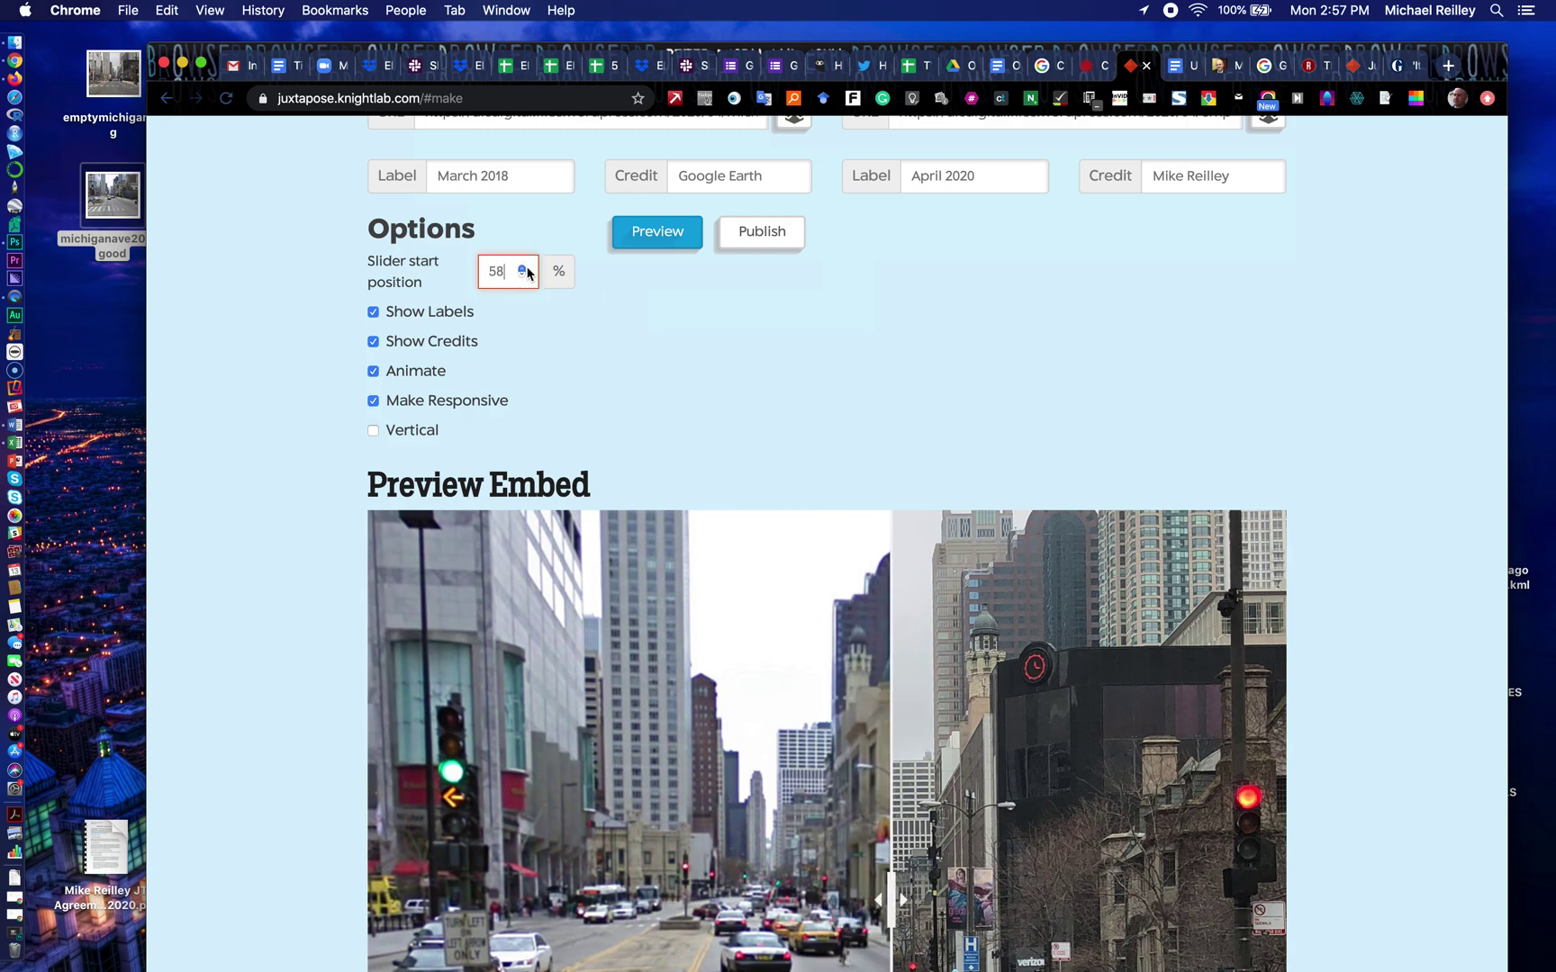
pyautogui.click(522, 267)
pyautogui.click(522, 268)
pyautogui.click(523, 267)
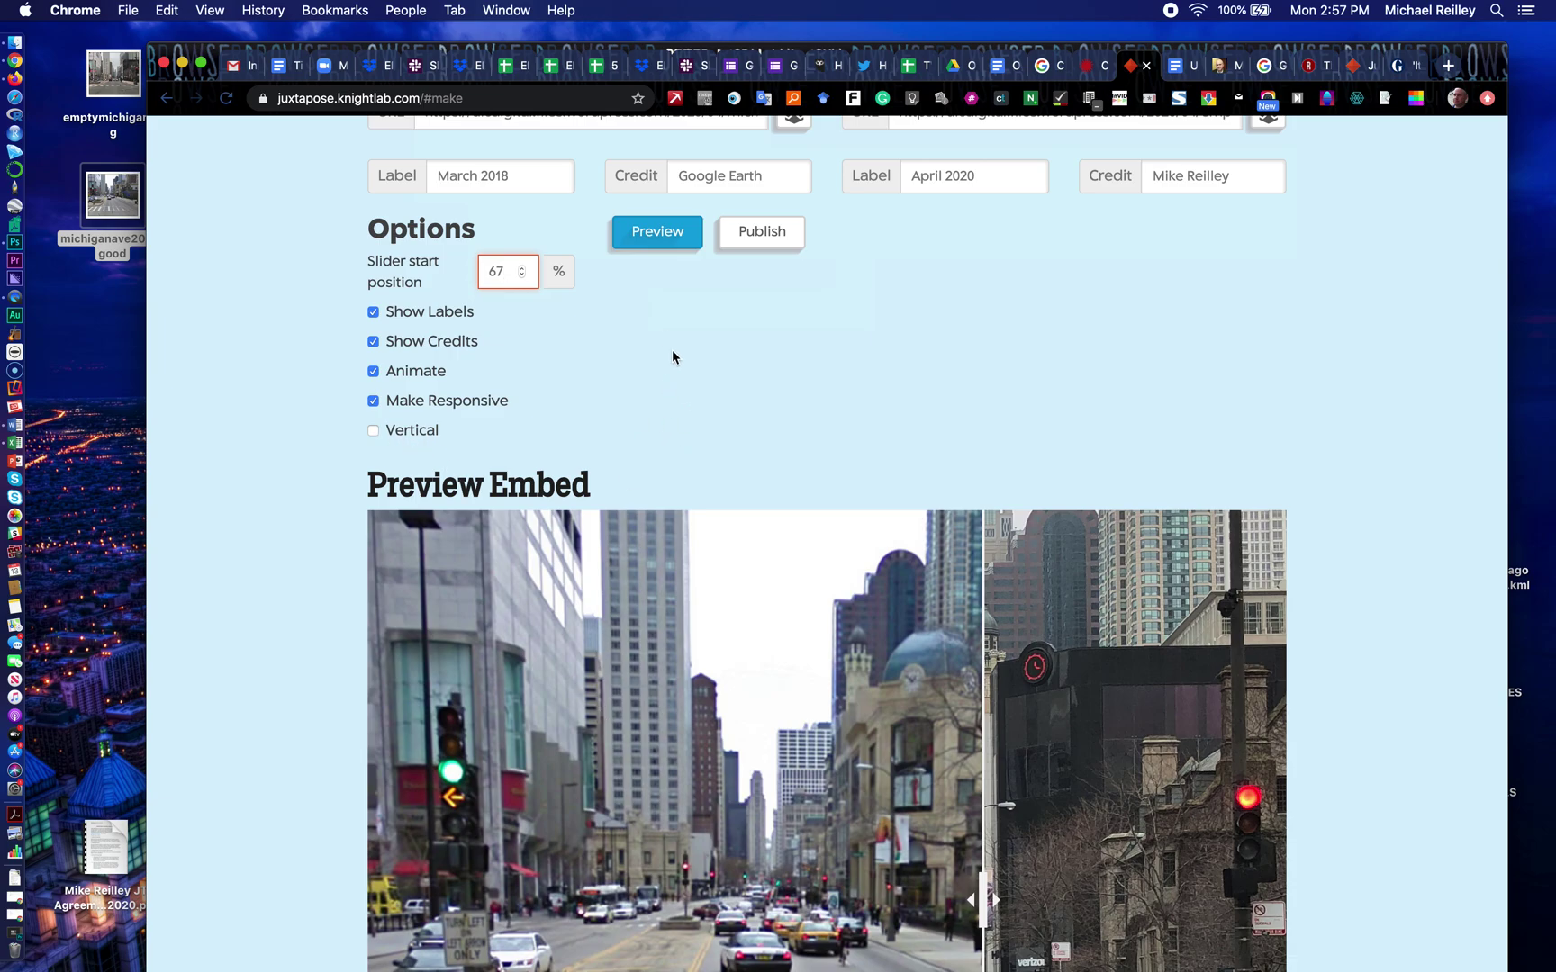
pyautogui.click(670, 234)
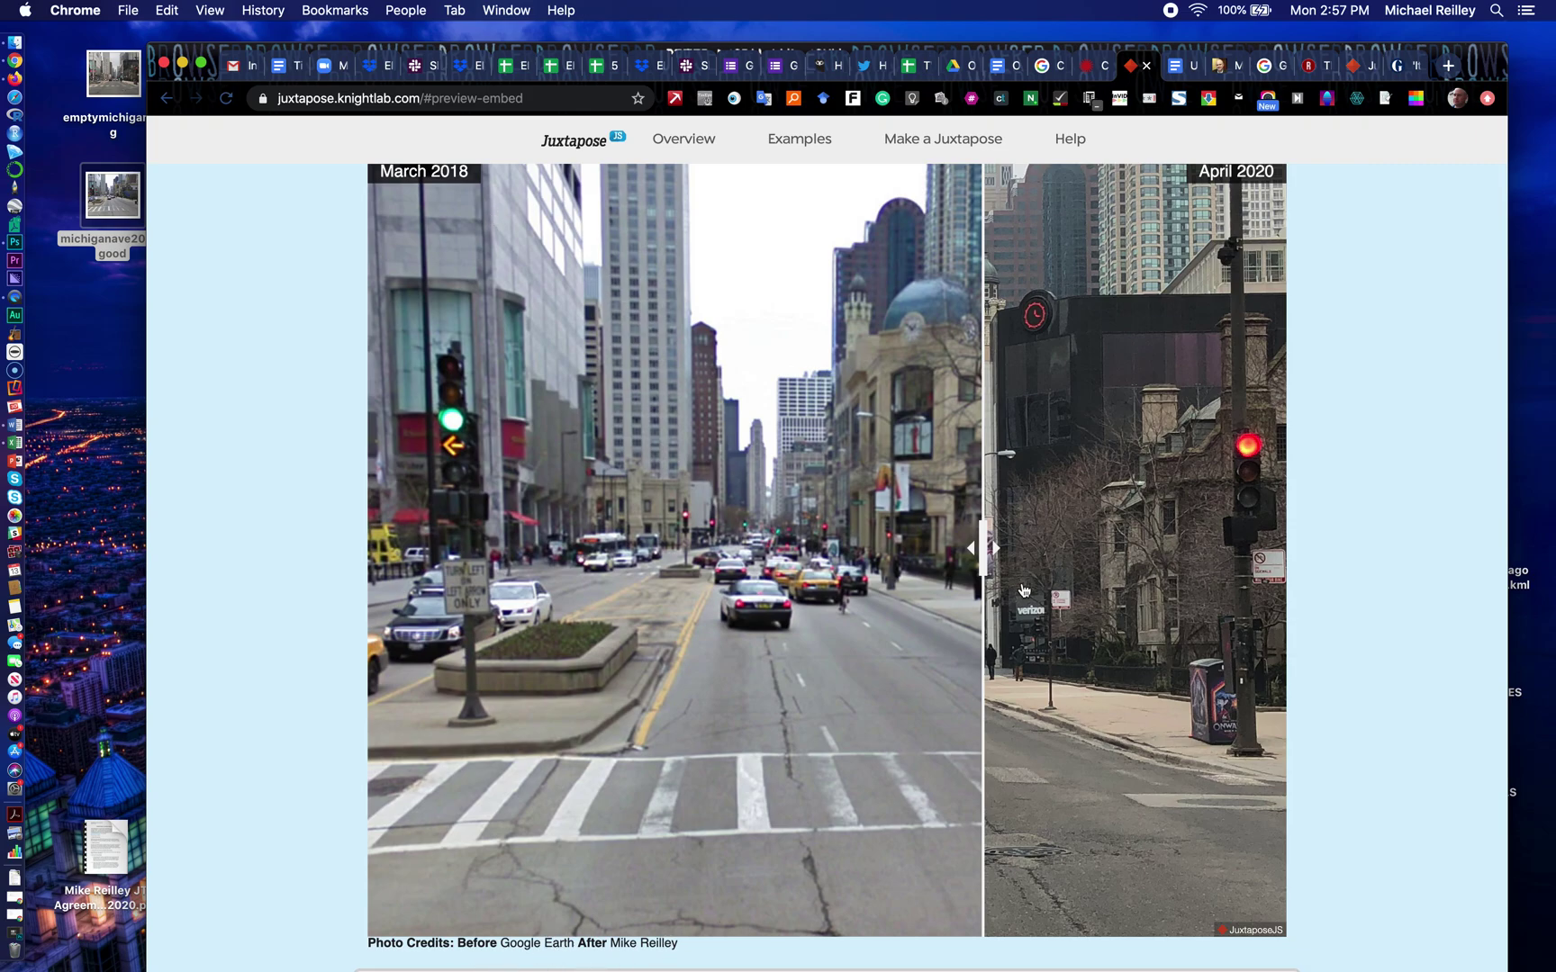
pyautogui.moveTo(979, 550); pyautogui.dragTo(1137, 703)
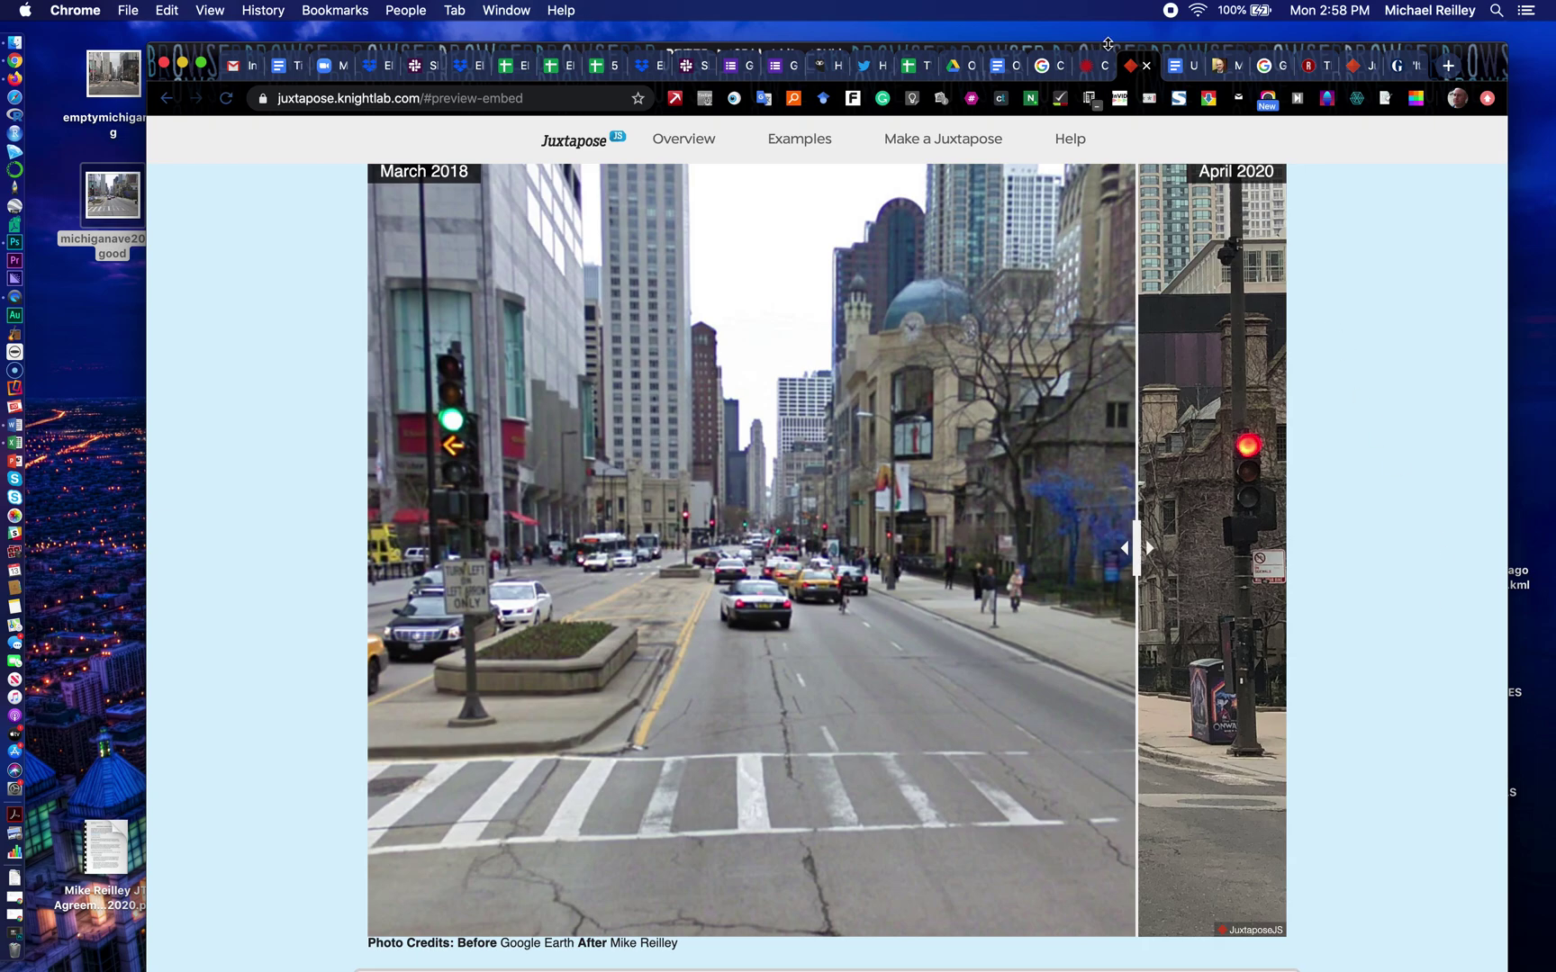
# Step: Publish the Juxtapose and select its share link and the iframe embed code
pyautogui.scroll(4, 1393, 312)
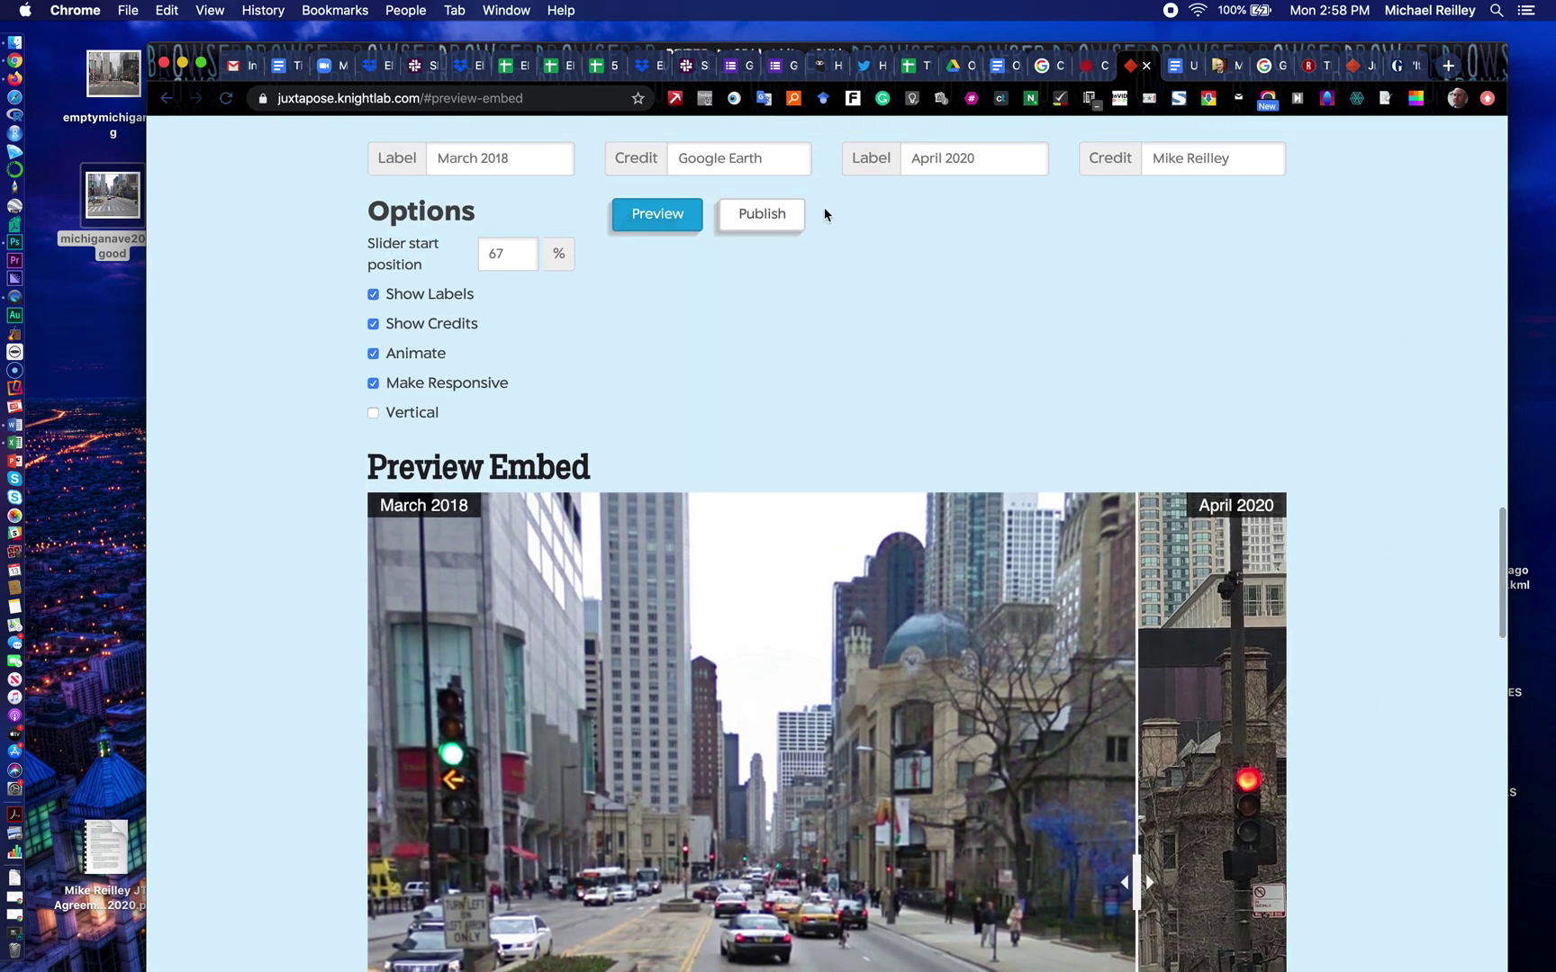
pyautogui.click(770, 216)
pyautogui.moveTo(828, 373); pyautogui.dragTo(577, 363)
pyautogui.moveTo(1021, 540); pyautogui.dragTo(582, 498)
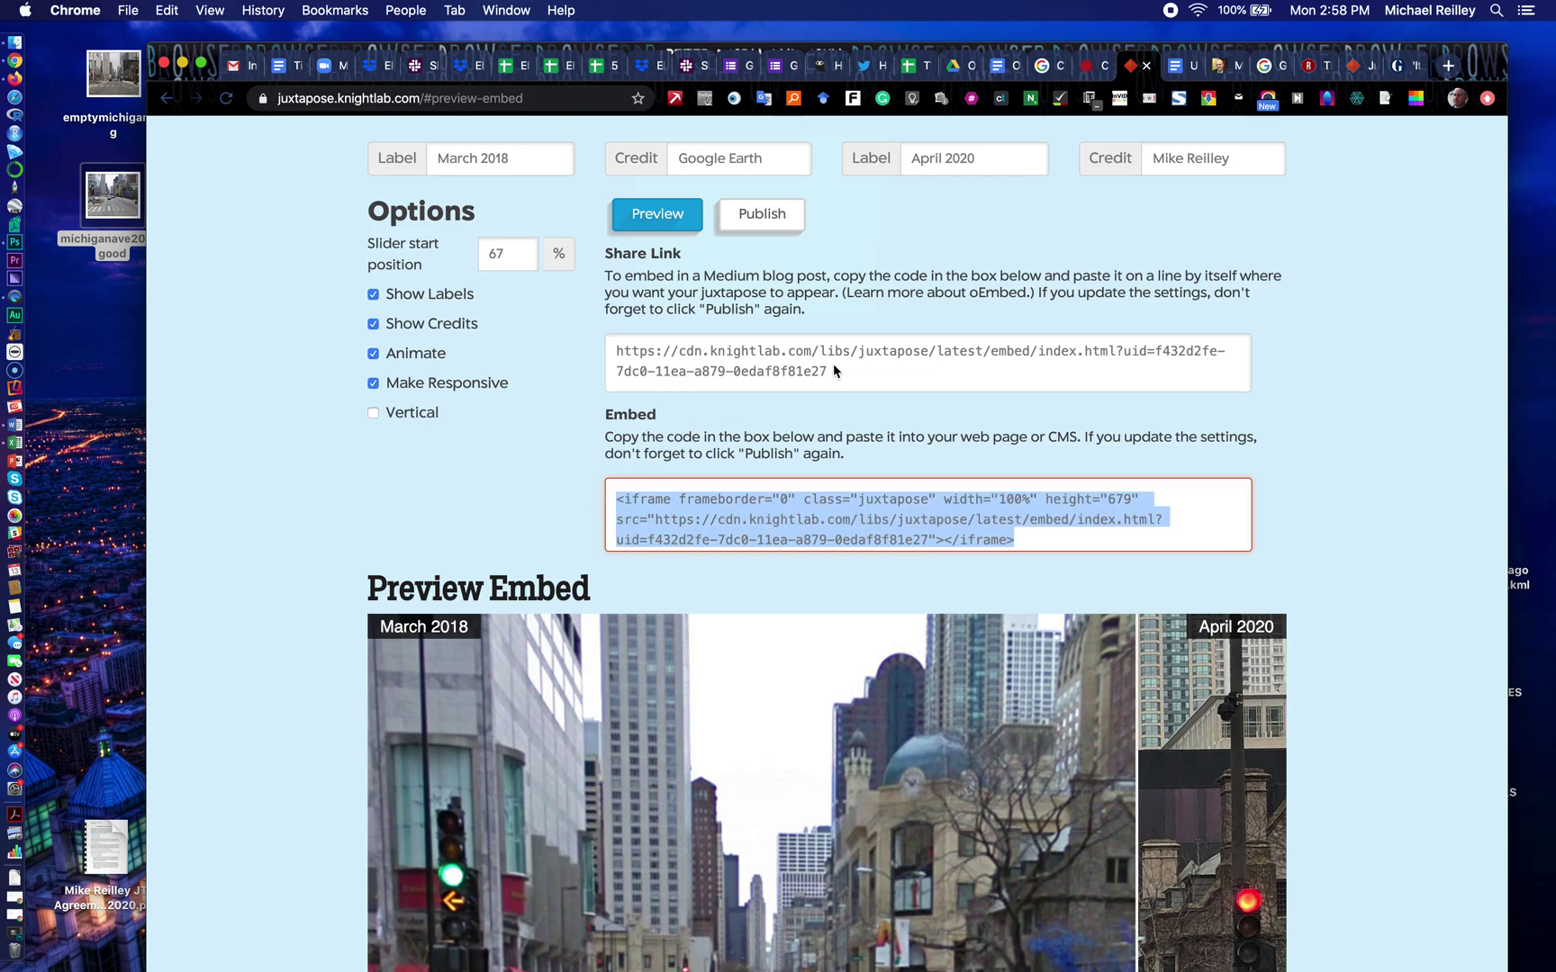
# Step: Bring up the published Englewood Square slider and move its divider toward the Whole Foods side to compare the two images
pyautogui.click(1355, 69)
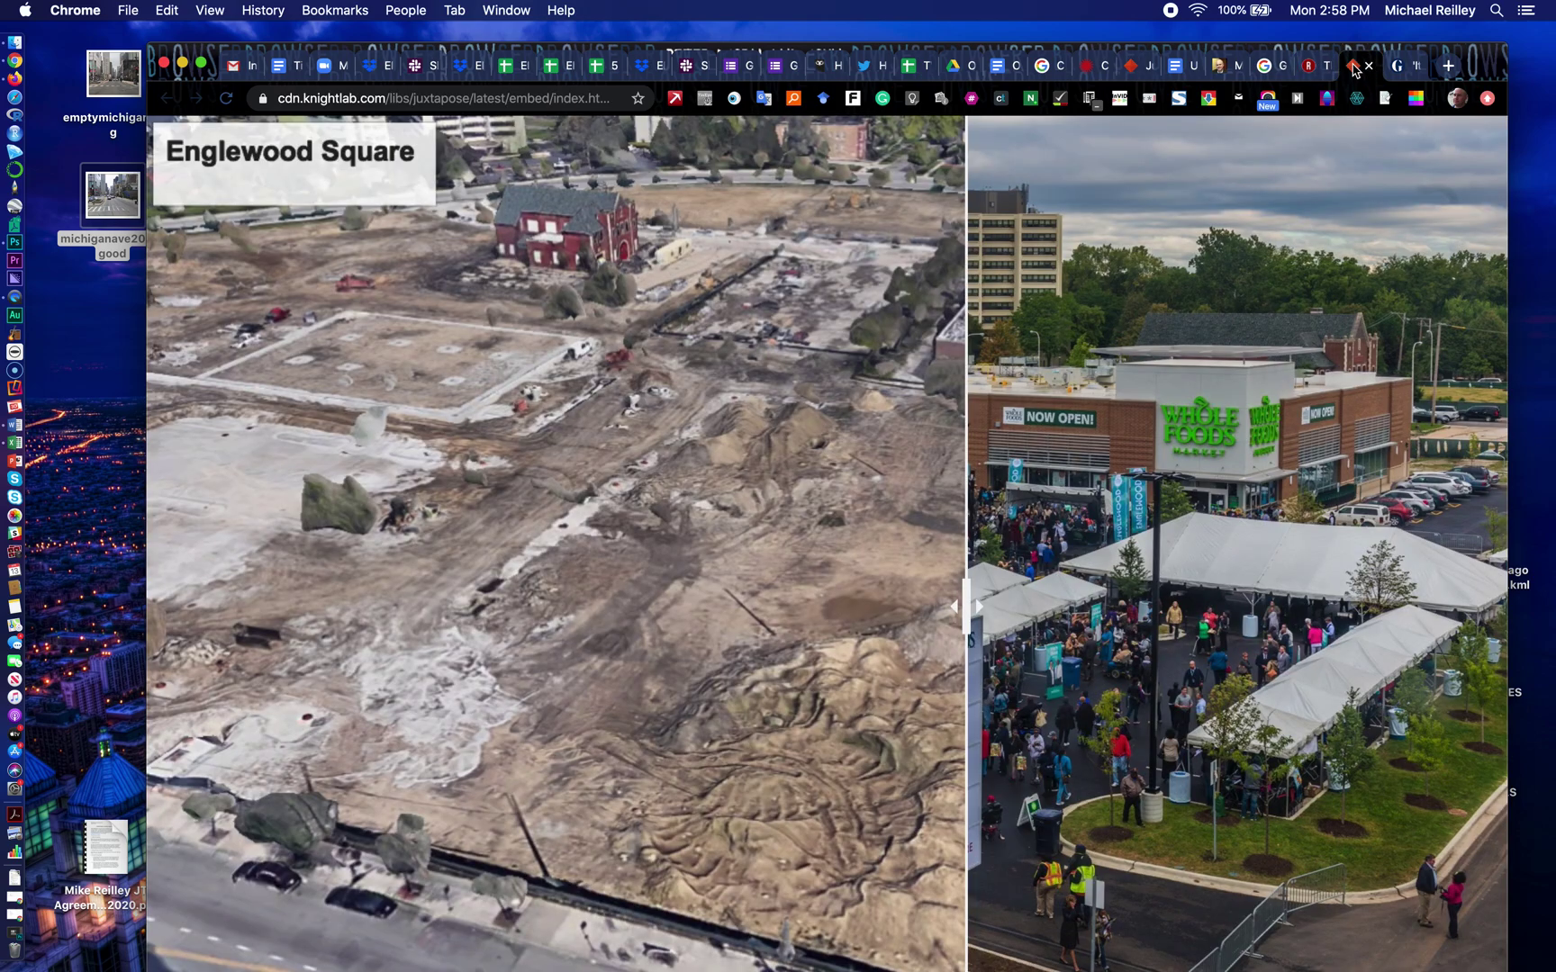
pyautogui.click(1241, 581)
pyautogui.moveTo(1241, 581); pyautogui.dragTo(1045, 556)
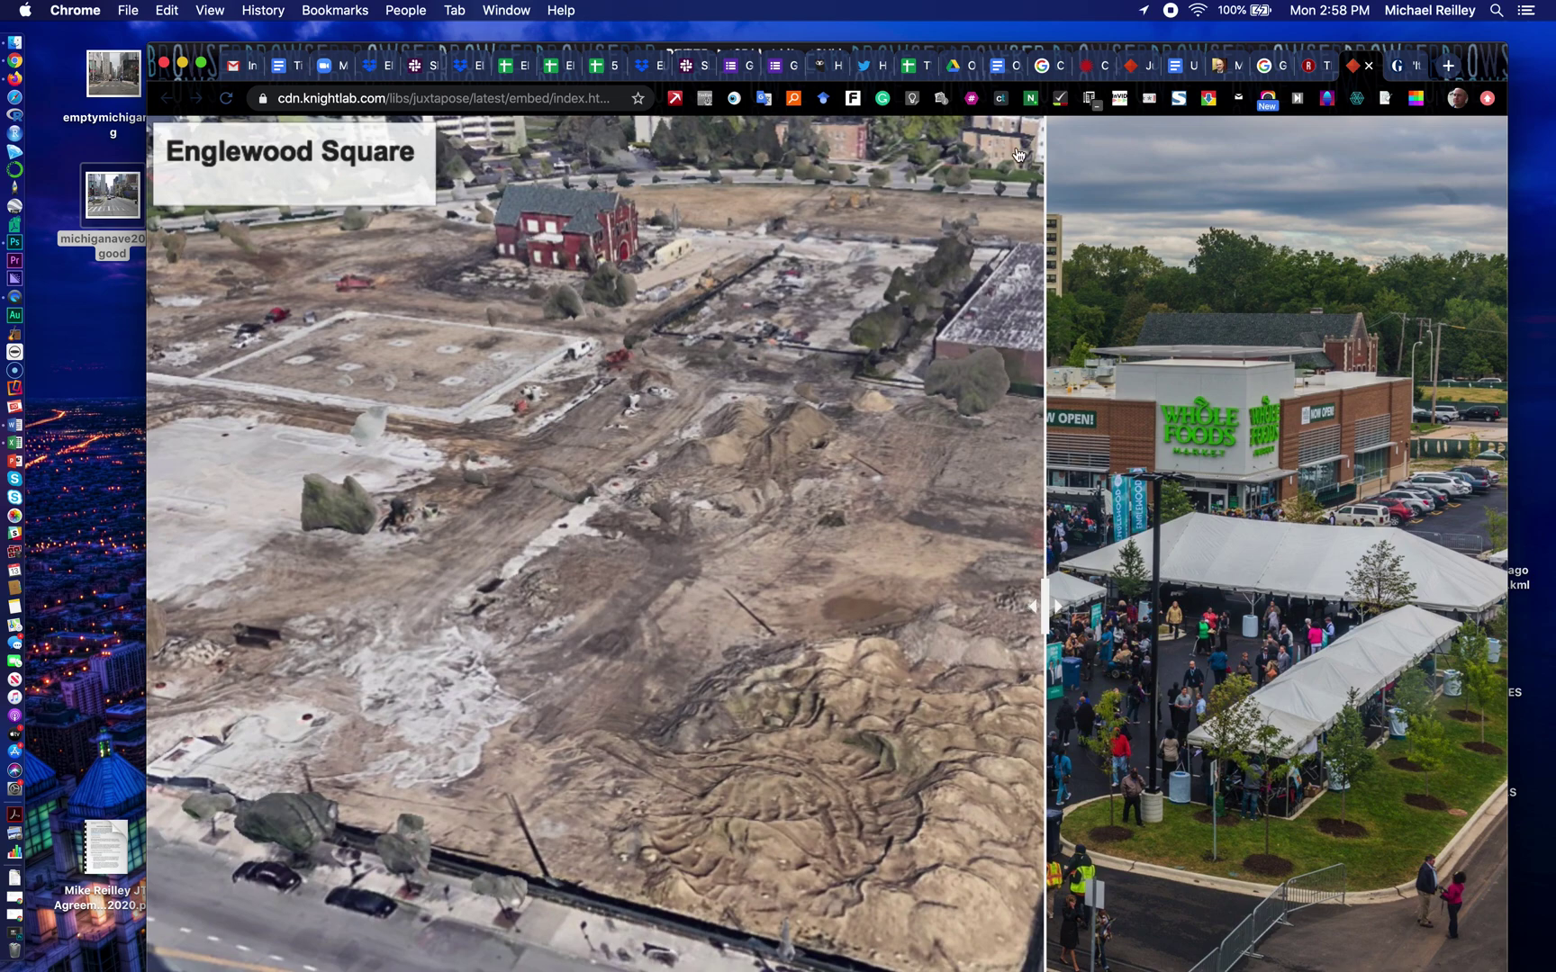
# Step: Switch to the WordPress media library, view the attachment details of the michiganave2018-good image, and close them
pyautogui.click(1221, 68)
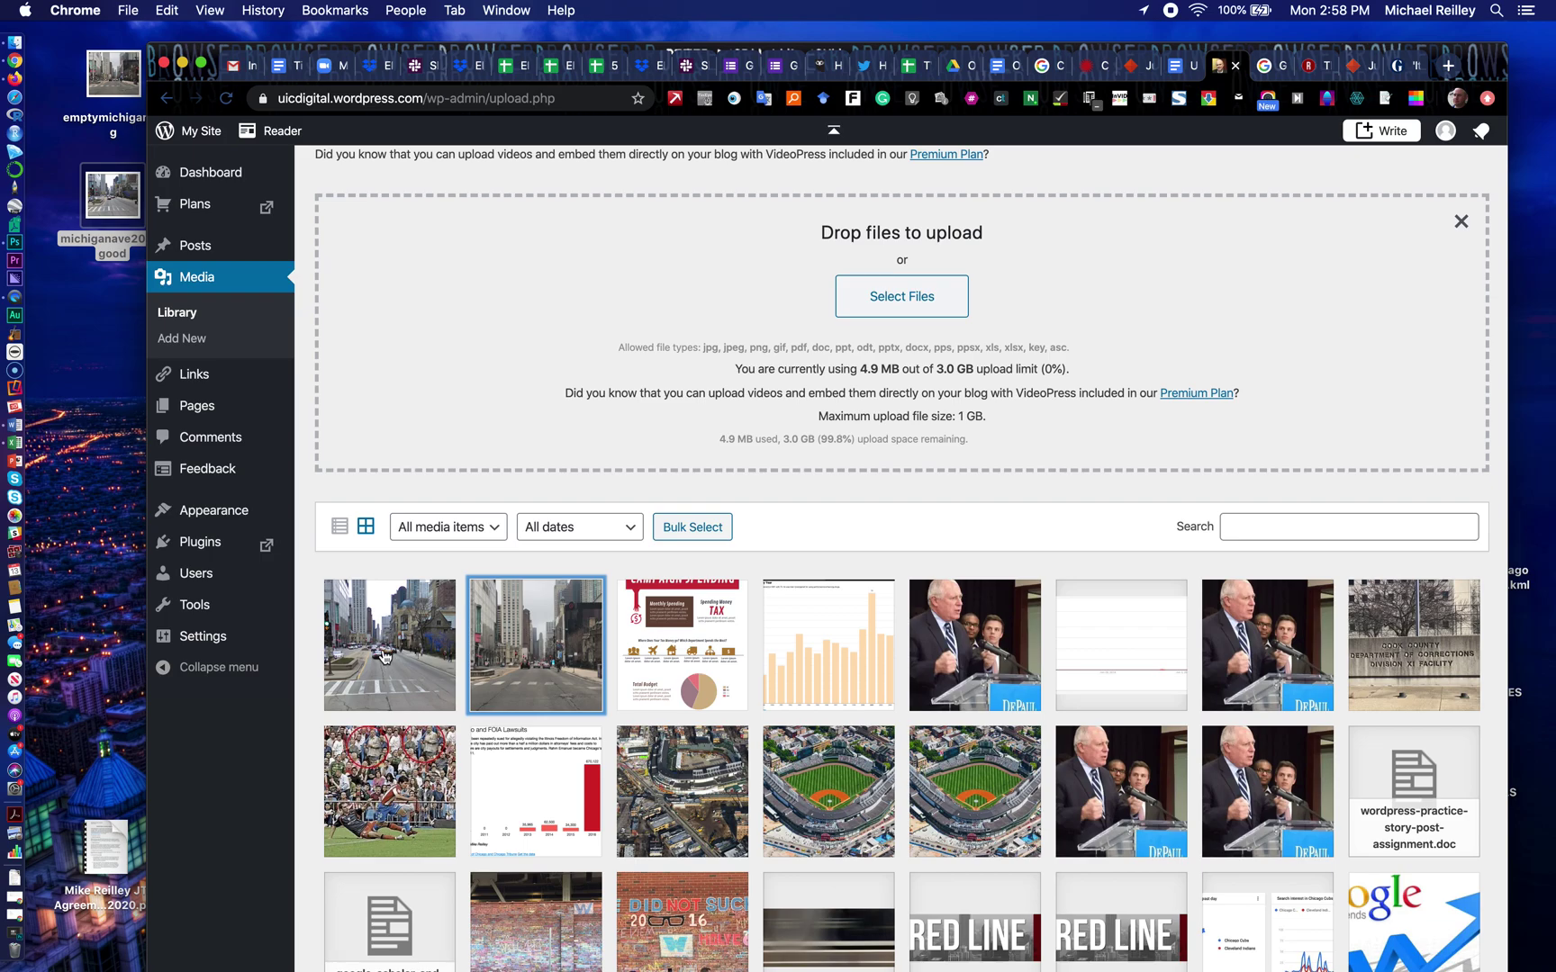
pyautogui.click(452, 641)
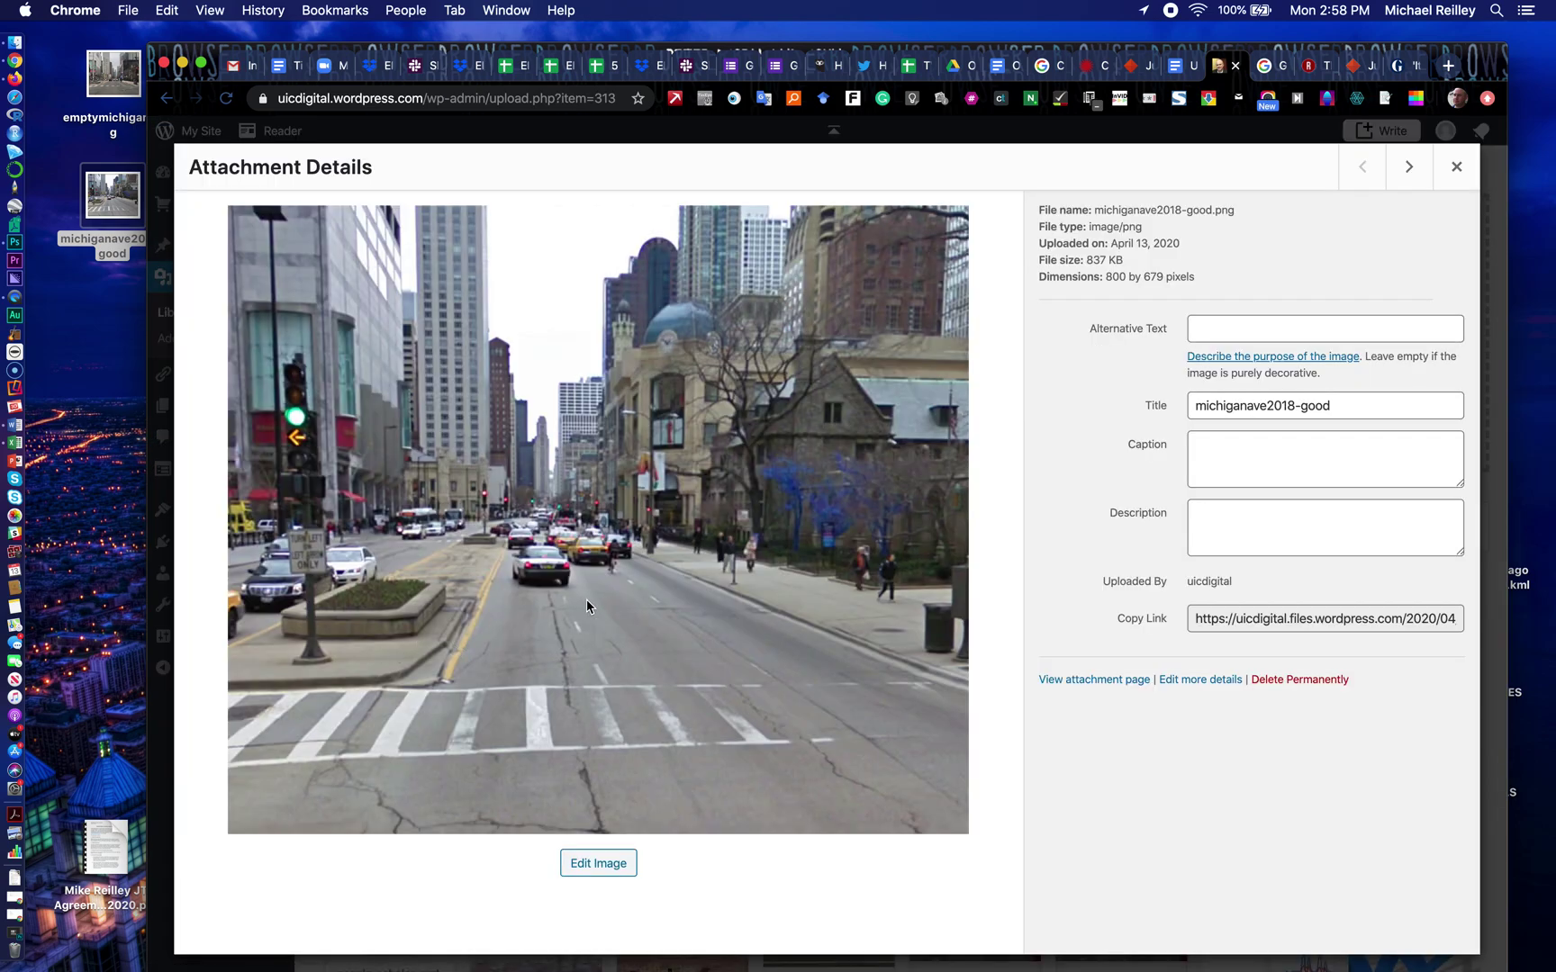
pyautogui.click(1456, 166)
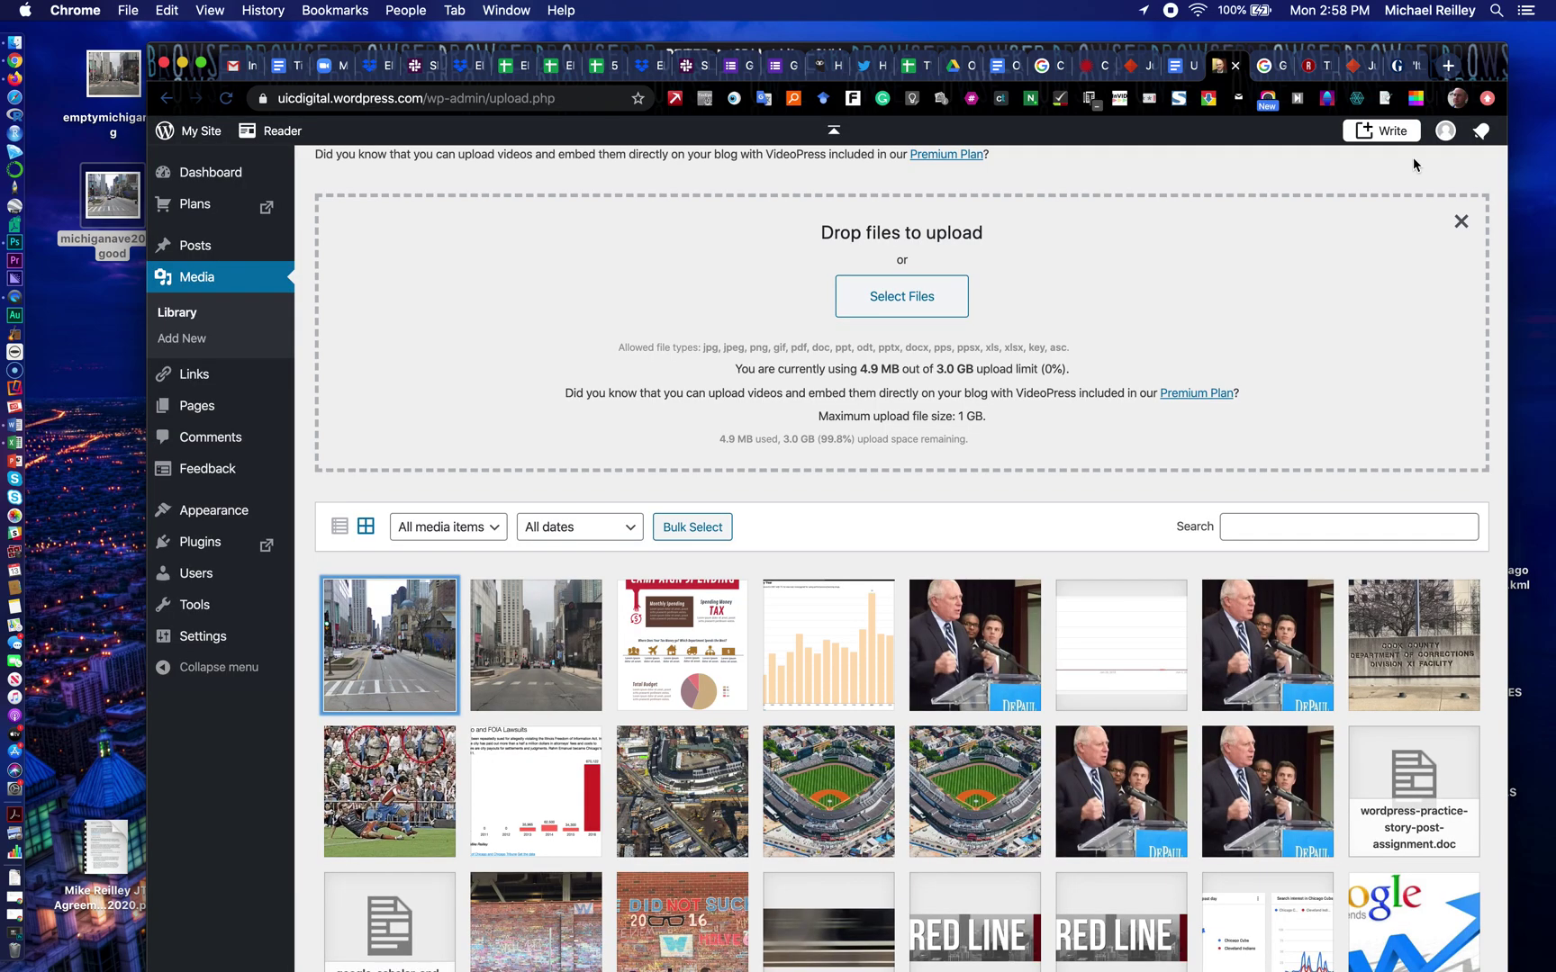
# Step: Return to the Juxtapose creation form and review the image URLs, labels and credits for both photos
pyautogui.click(1136, 69)
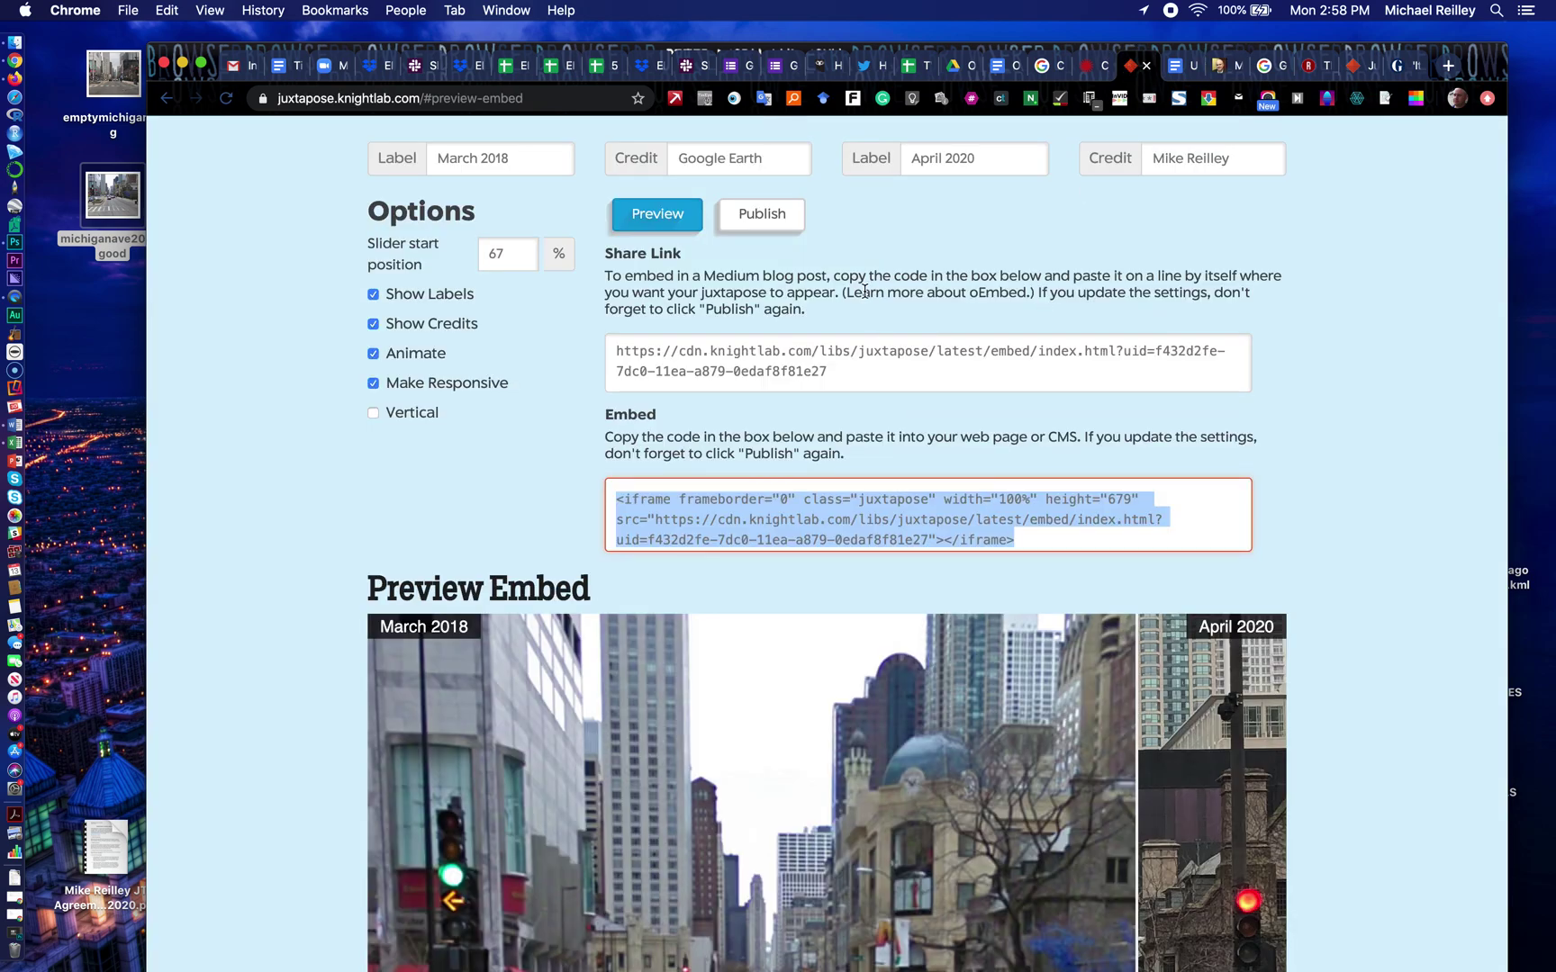
pyautogui.scroll(5, 1409, 620)
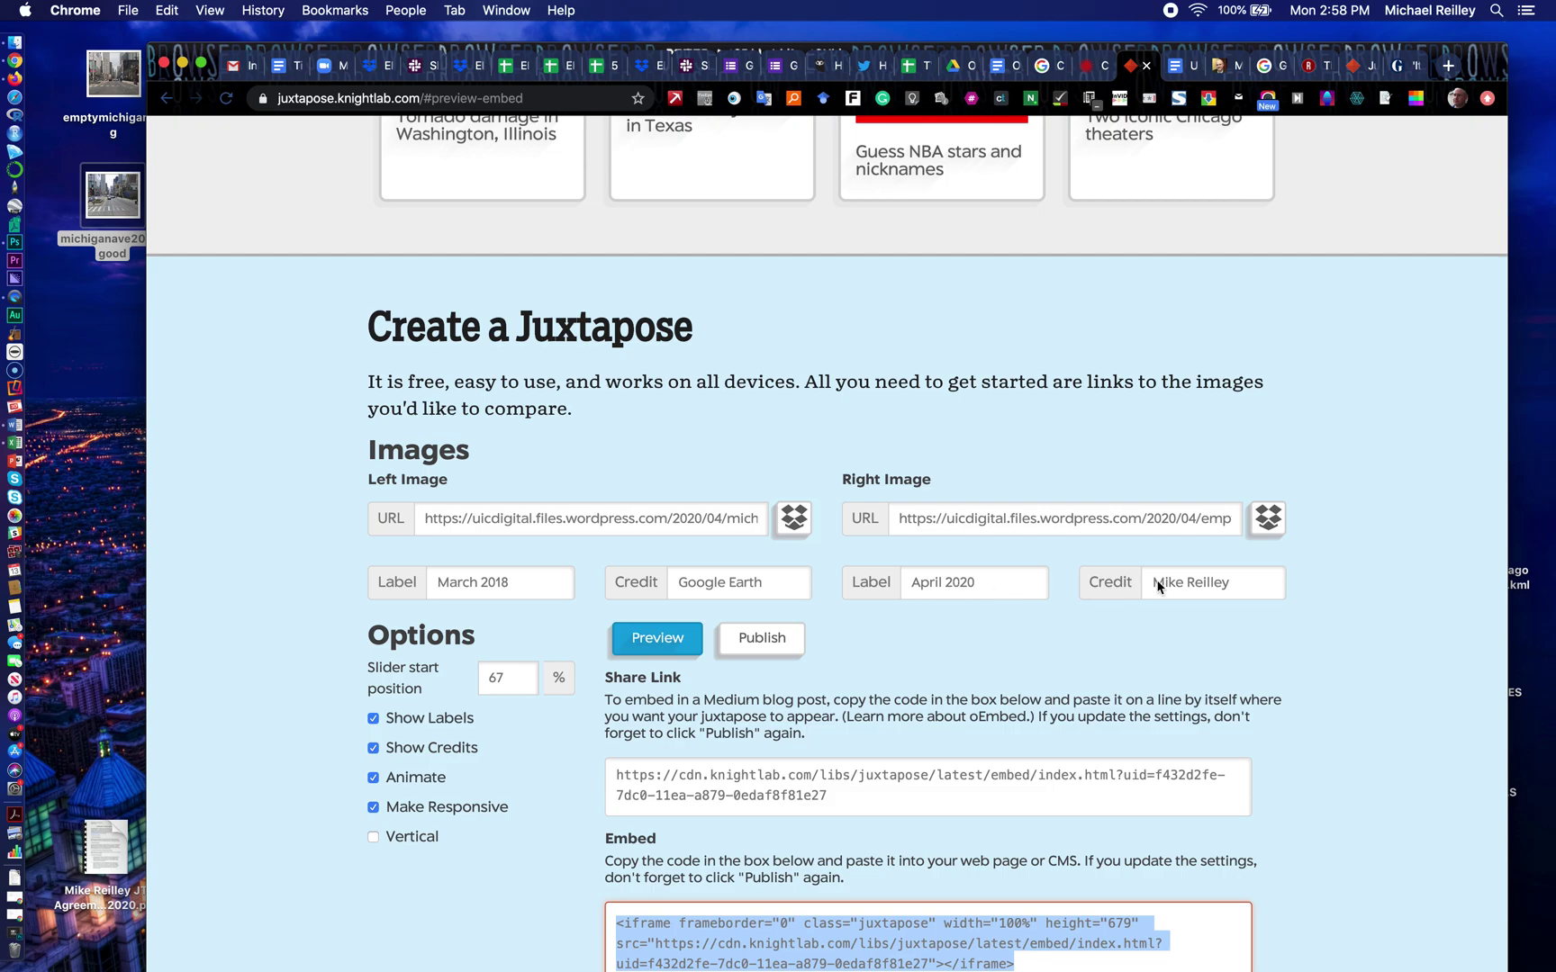